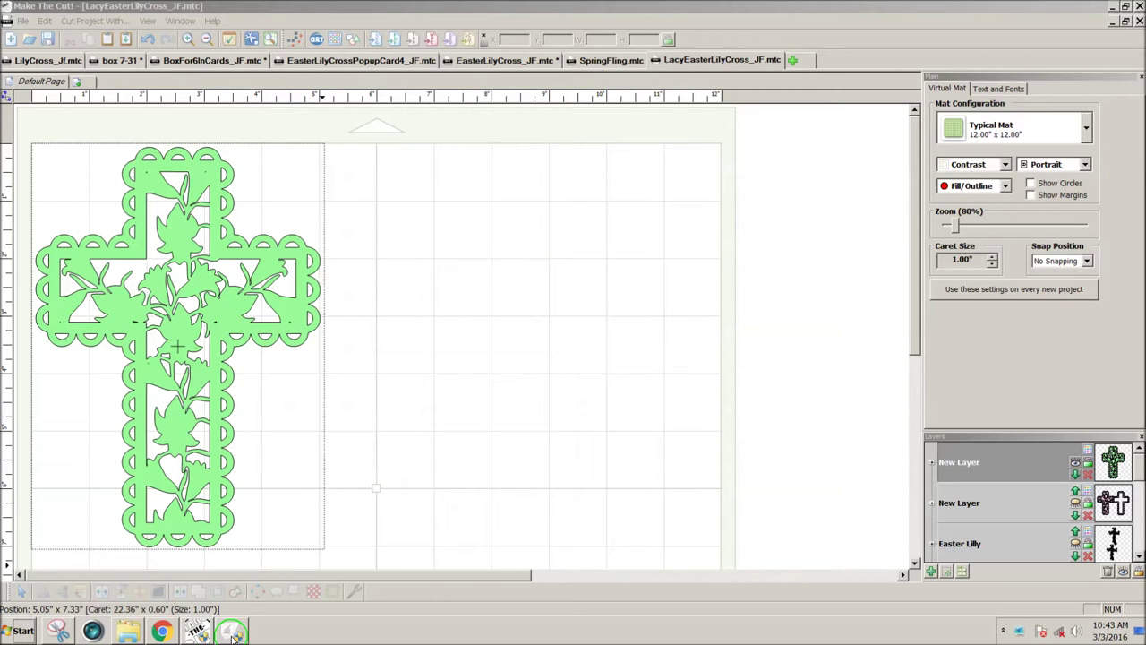
Create a blank 6 by 6 inch 90-degree card in Popup Card Studio and open the library's online gallery
{"action": "left_click", "coordinate": [232, 633]}
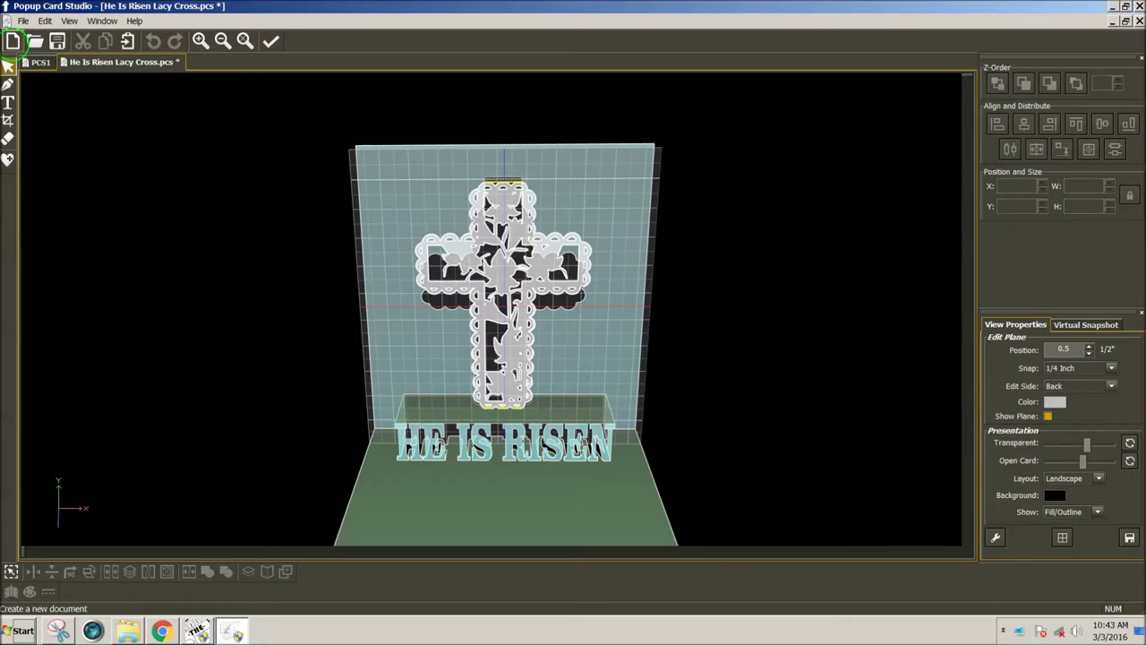
{"action": "left_click", "coordinate": [13, 41]}
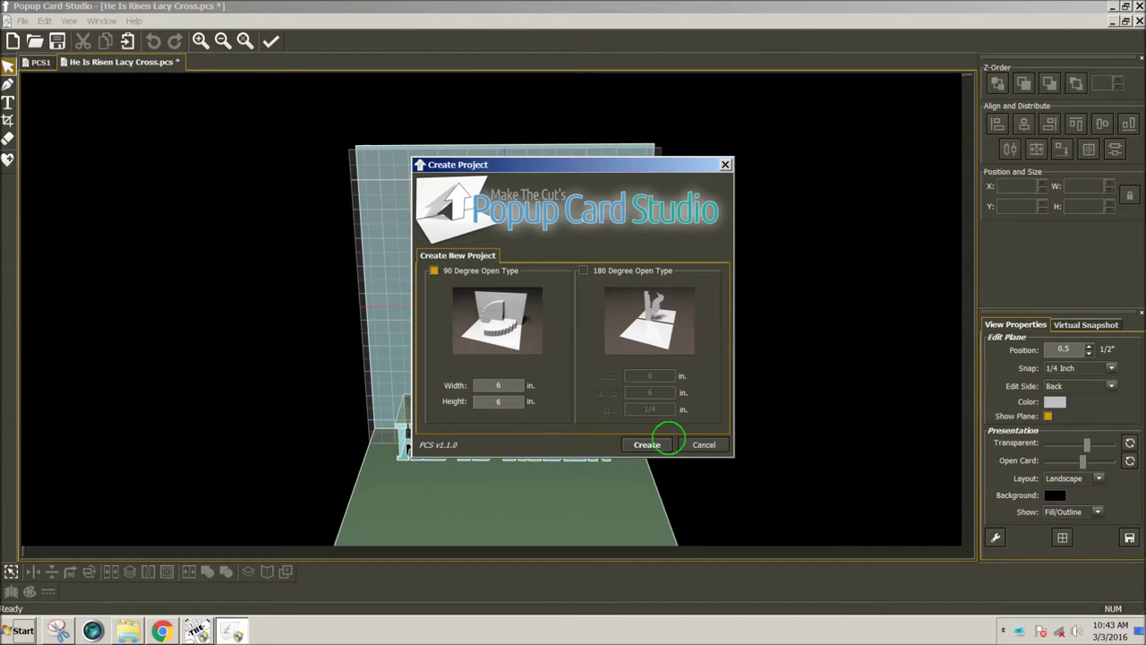
{"action": "left_click", "coordinate": [646, 443]}
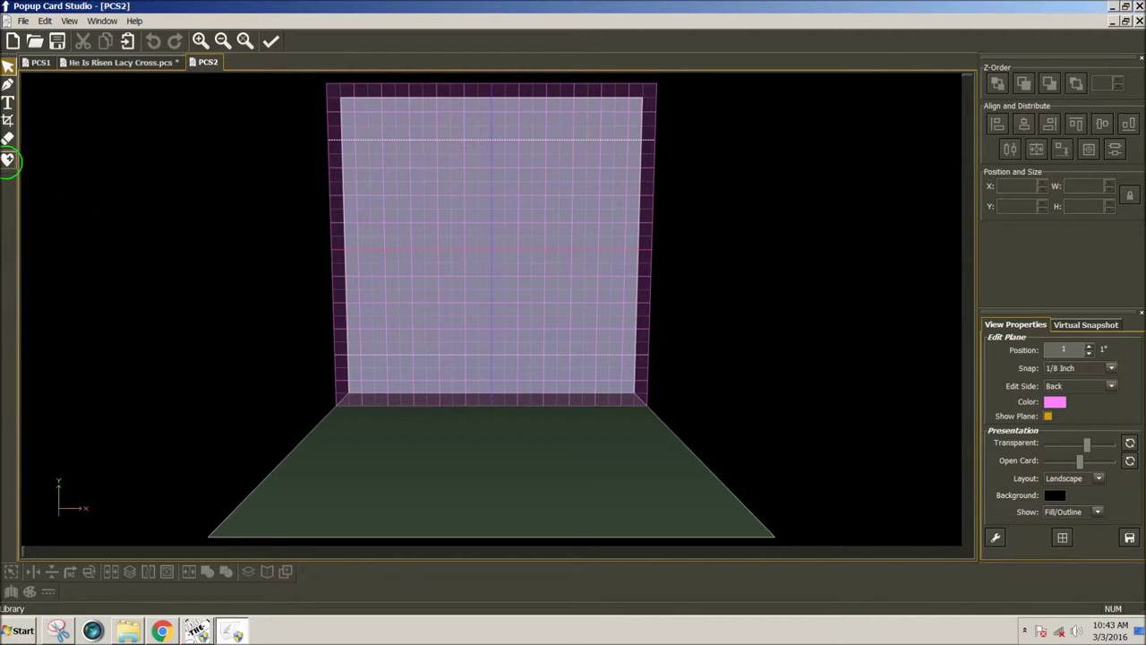
{"action": "left_click", "coordinate": [8, 159]}
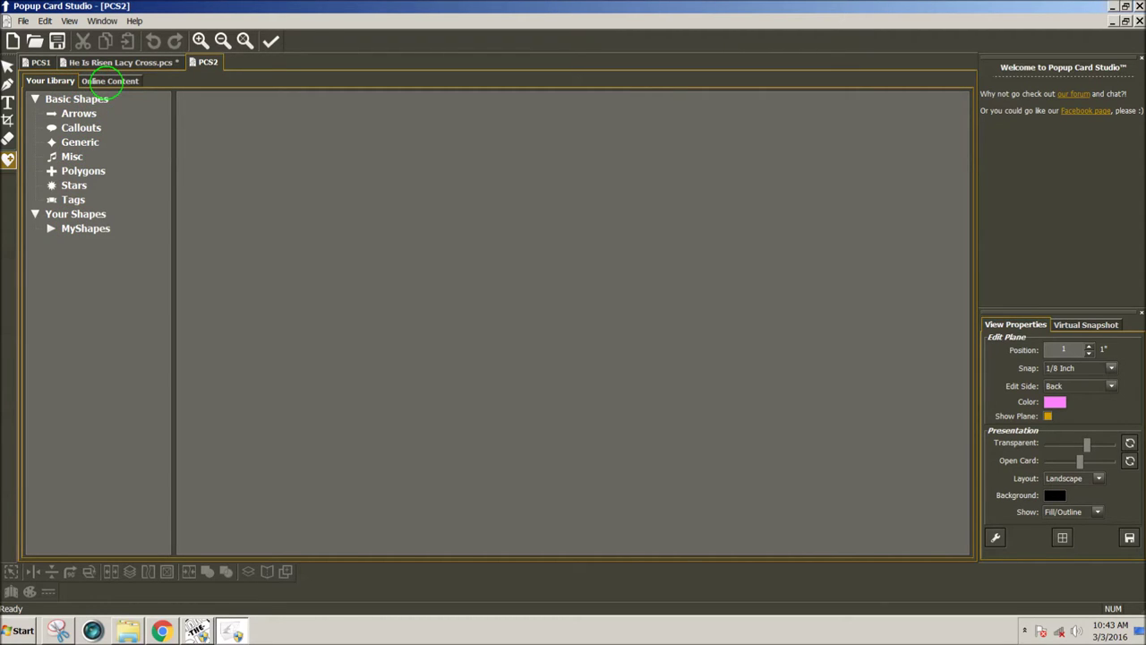
{"action": "left_click", "coordinate": [105, 82]}
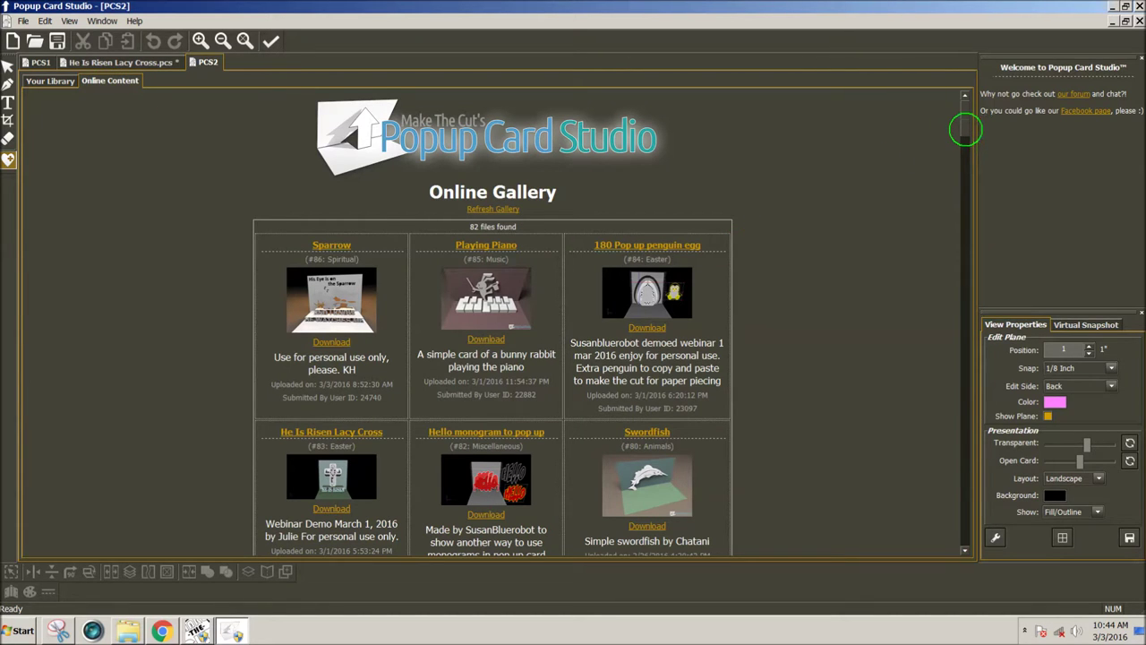
Scroll the Online Gallery to the He Is Risen Lacy Cross card and download it
{"action": "mouse_move", "coordinate": [966, 130]}
{"action": "left_mouse_down"}
{"action": "mouse_move", "coordinate": [947, 356]}
{"action": "mouse_move", "coordinate": [971, 126]}
{"action": "left_mouse_up"}
{"action": "mouse_move", "coordinate": [972, 126]}
{"action": "left_mouse_down"}
{"action": "mouse_move", "coordinate": [961, 123]}
{"action": "mouse_move", "coordinate": [958, 143]}
{"action": "left_mouse_up"}
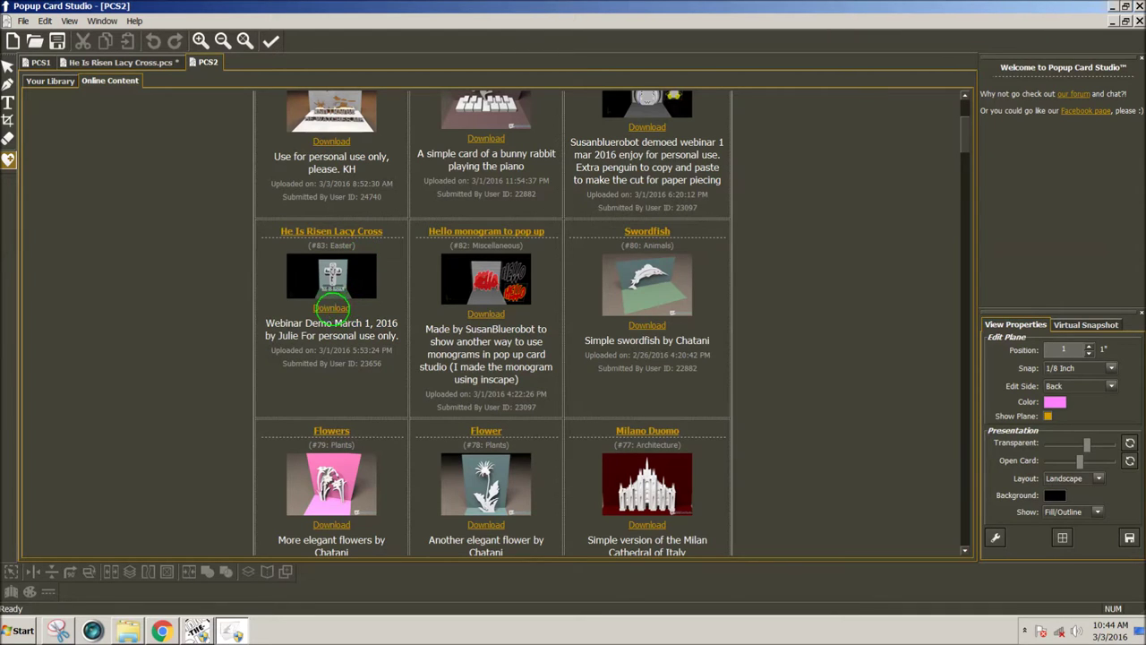
{"action": "left_click", "coordinate": [331, 307]}
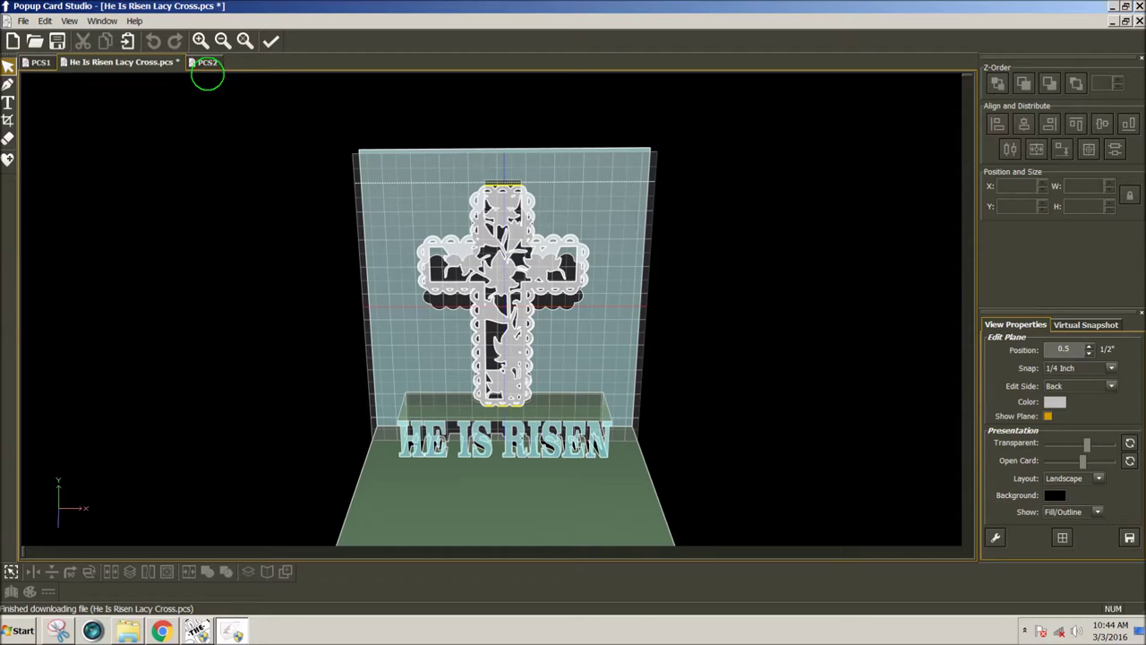
Create a second blank 6 by 6 inch card (PCS3), then return to Make The Cut's lily cross
{"action": "left_click", "coordinate": [12, 41]}
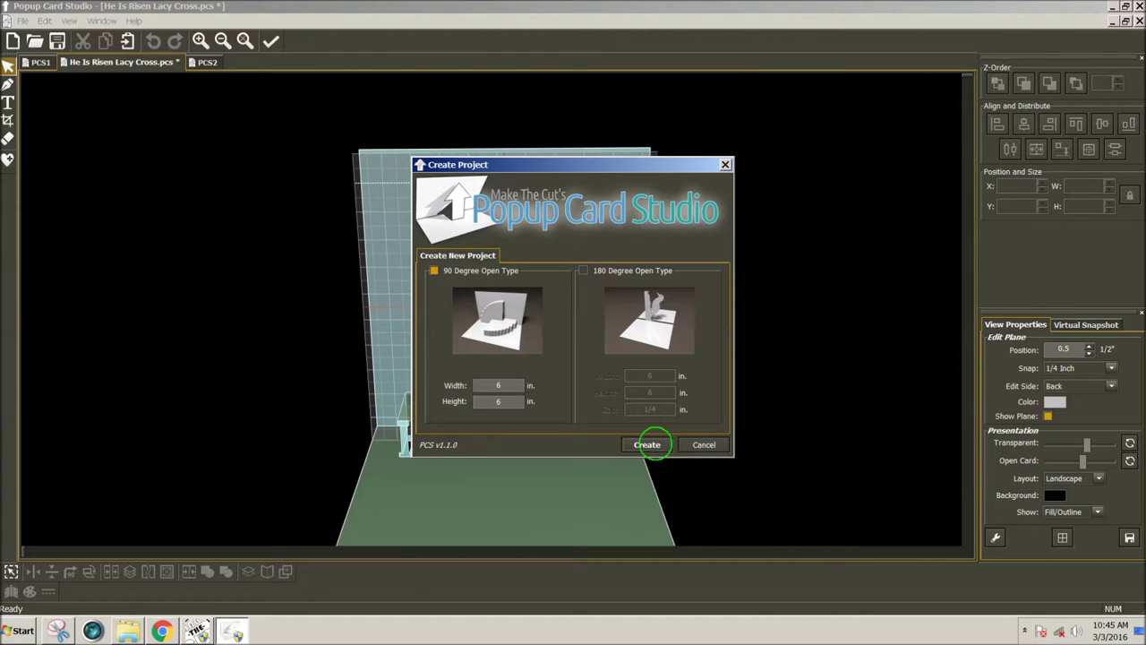
{"action": "left_click", "coordinate": [647, 444]}
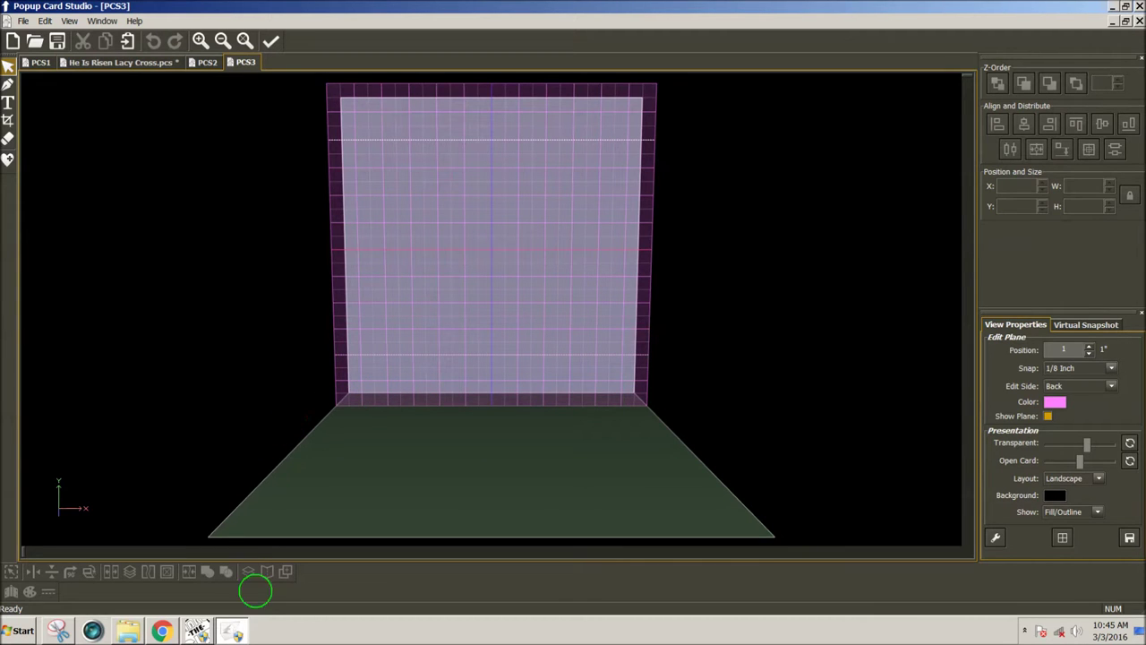
{"action": "left_click", "coordinate": [197, 630]}
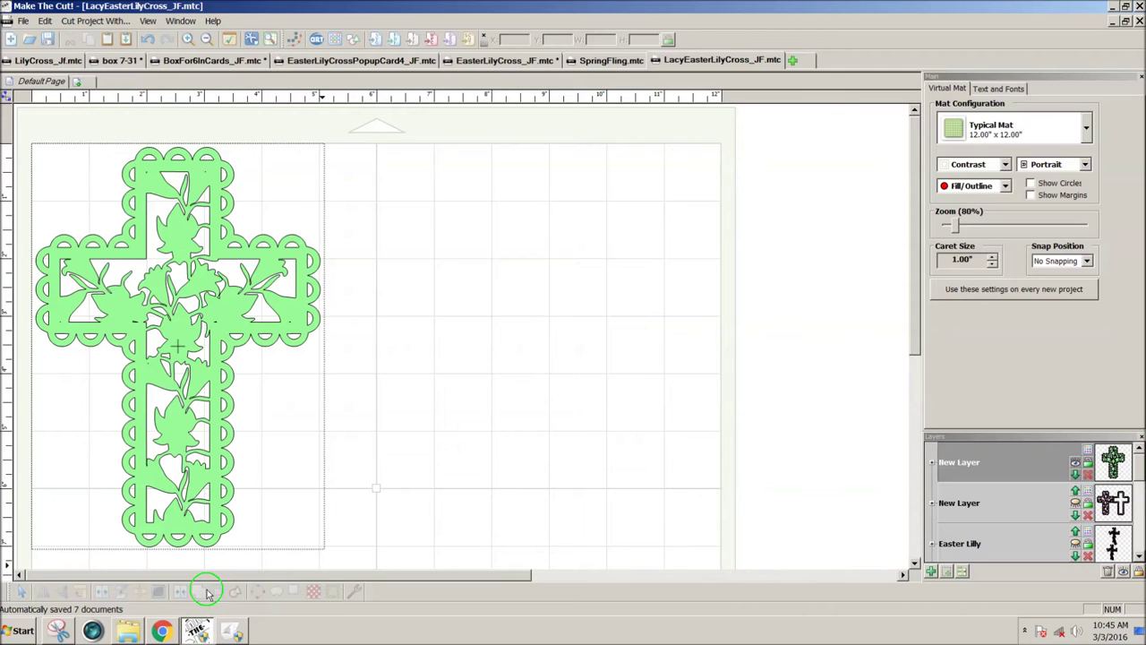
Copy the whole lacy lily cross in Make The Cut and return to the blank PCS3 card
{"action": "left_click", "coordinate": [166, 508]}
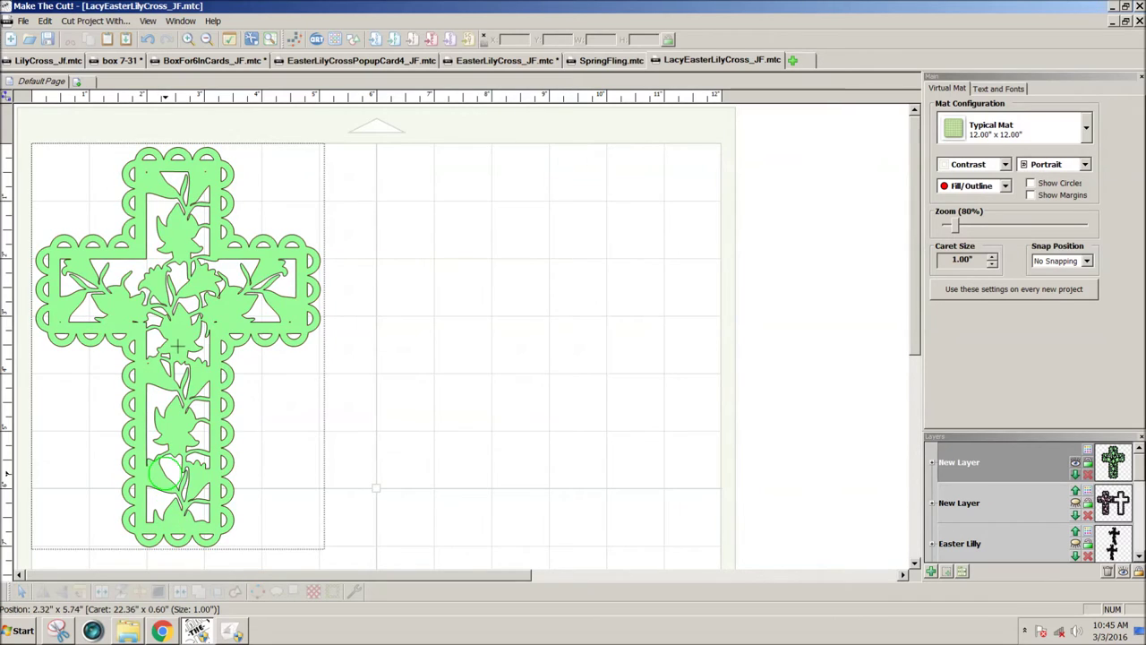
{"action": "left_click", "coordinate": [161, 474]}
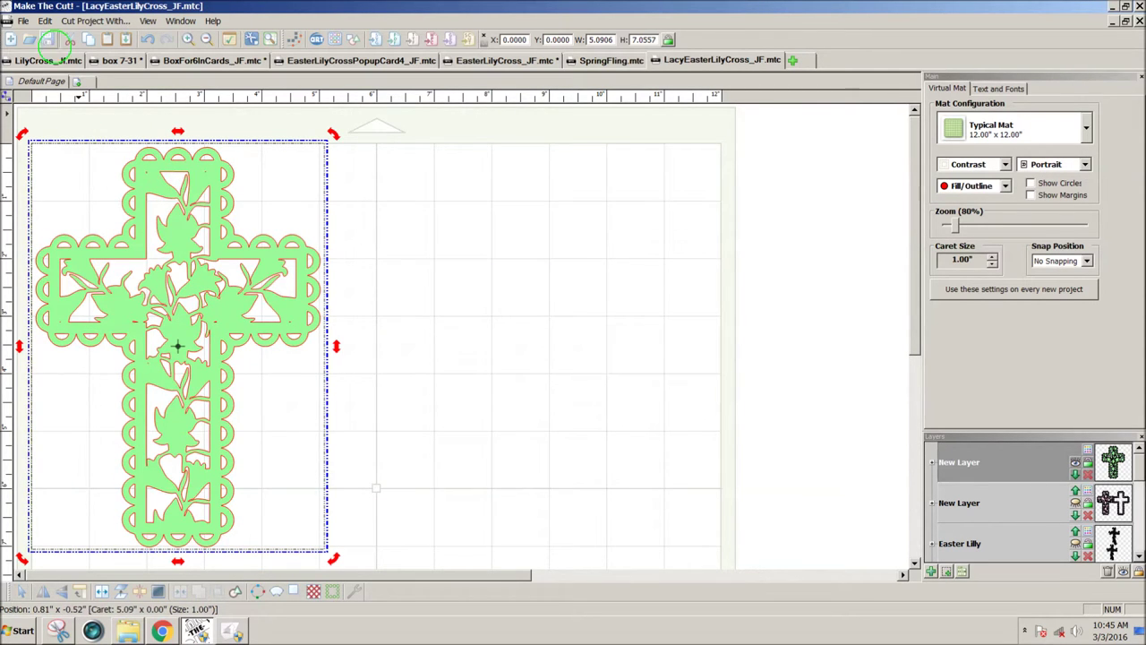
{"action": "left_click", "coordinate": [44, 20]}
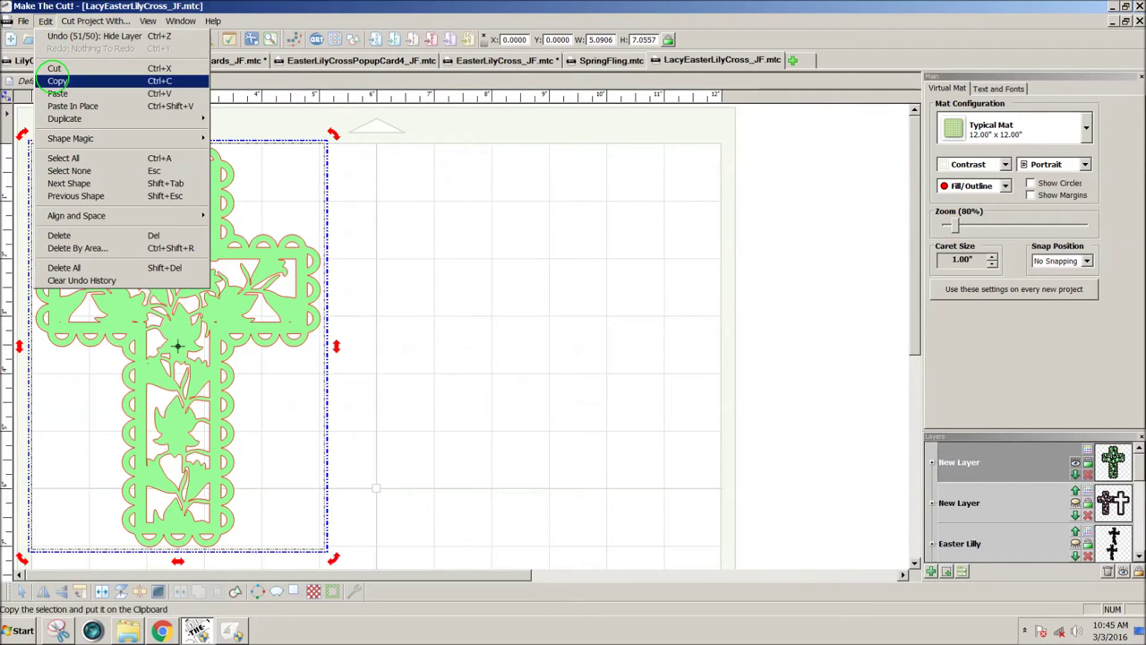
{"action": "left_click", "coordinate": [56, 81]}
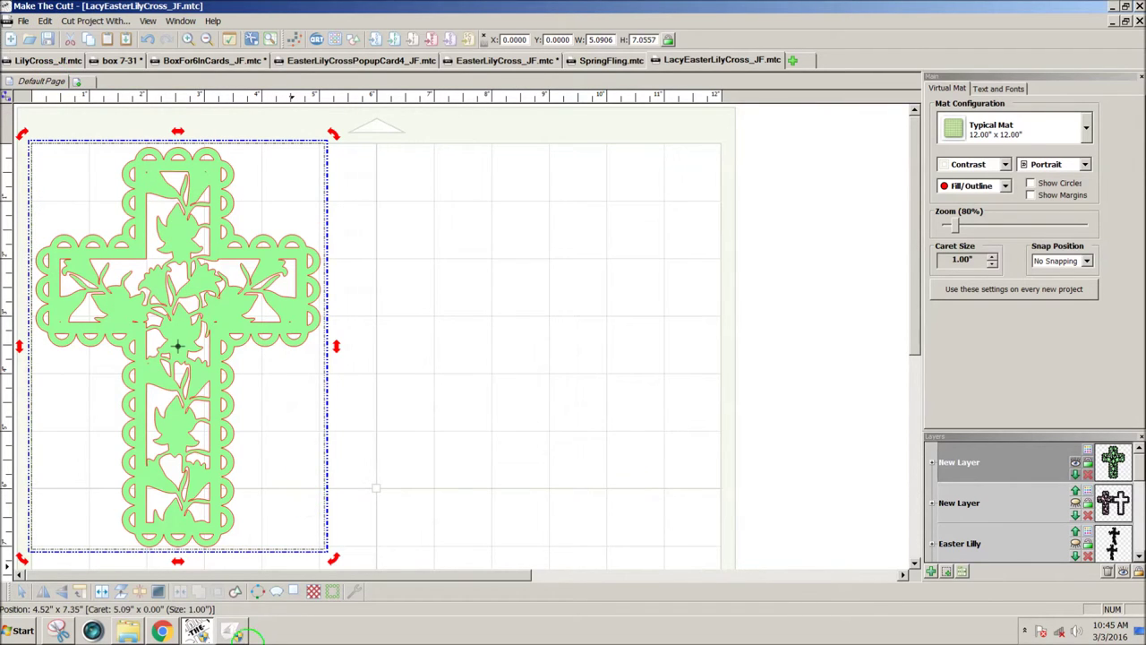
{"action": "left_click", "coordinate": [231, 632]}
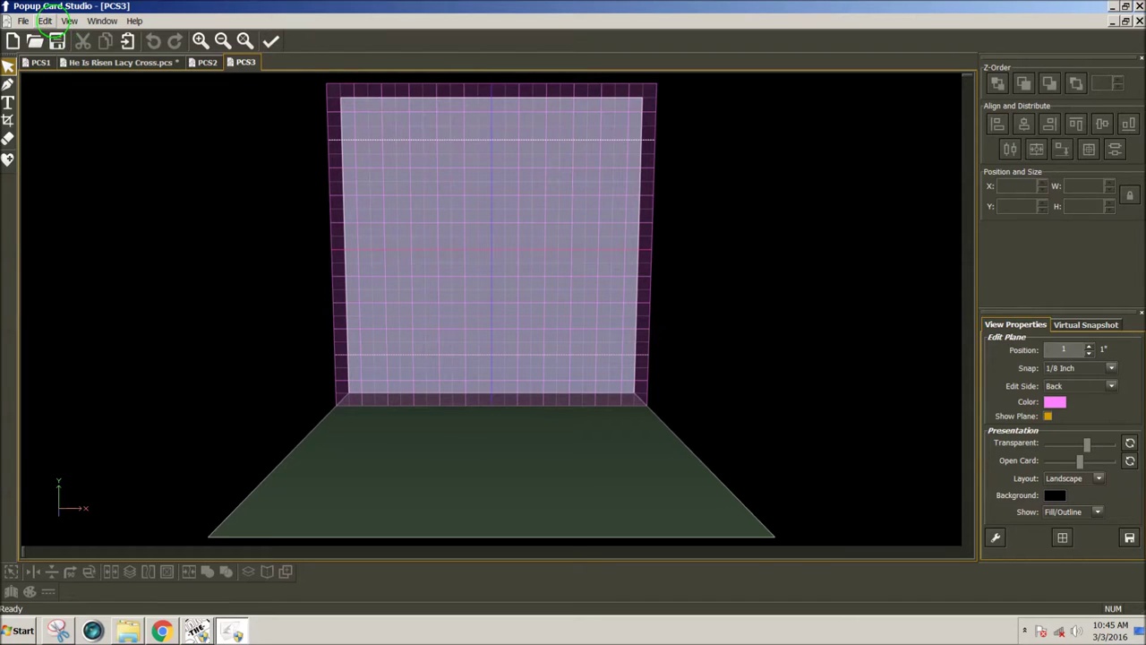
Paste the lacy cross onto the card, then cut it back off
{"action": "left_click", "coordinate": [45, 20]}
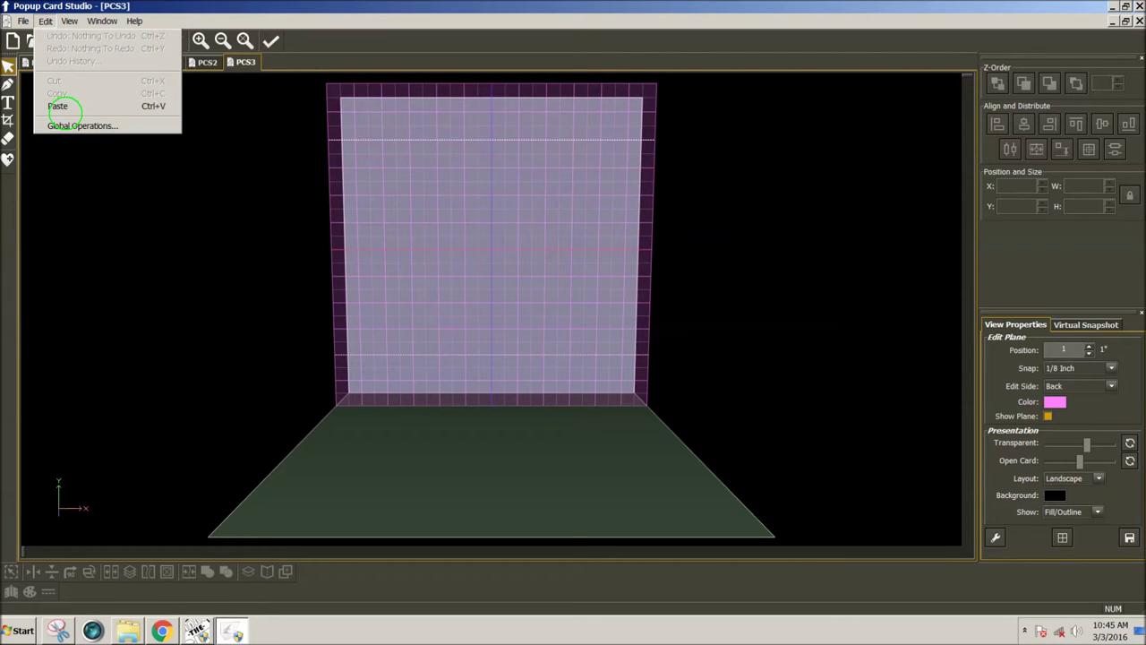
{"action": "left_click", "coordinate": [58, 106]}
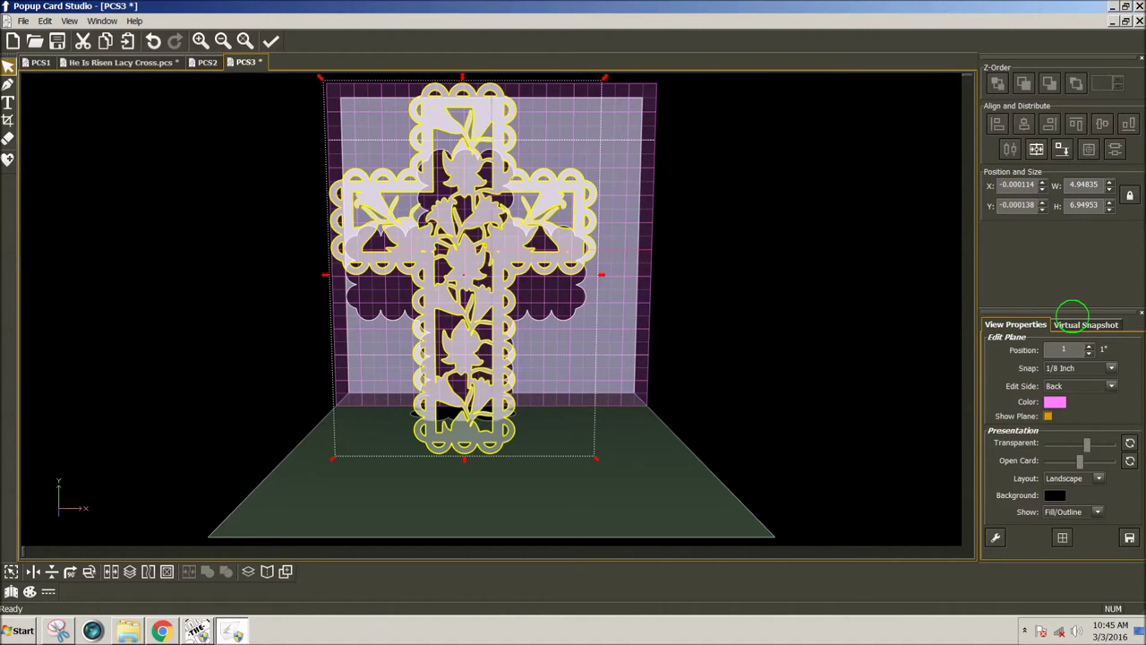
{"action": "left_click_drag", "start_coordinate": [1072, 310], "coordinate": [1072, 59]}
{"action": "left_click", "coordinate": [45, 21]}
{"action": "left_click", "coordinate": [54, 81]}
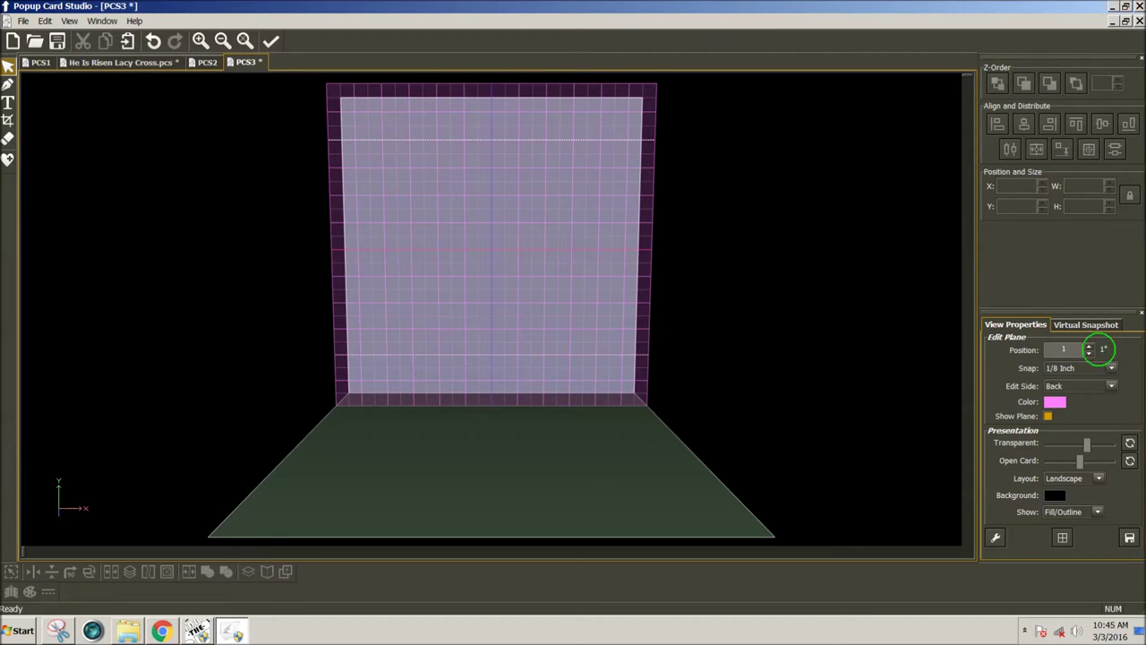
Set the edit plane position to .5 and paste the lacy cross onto that plane
{"action": "double_click", "coordinate": [1066, 348]}
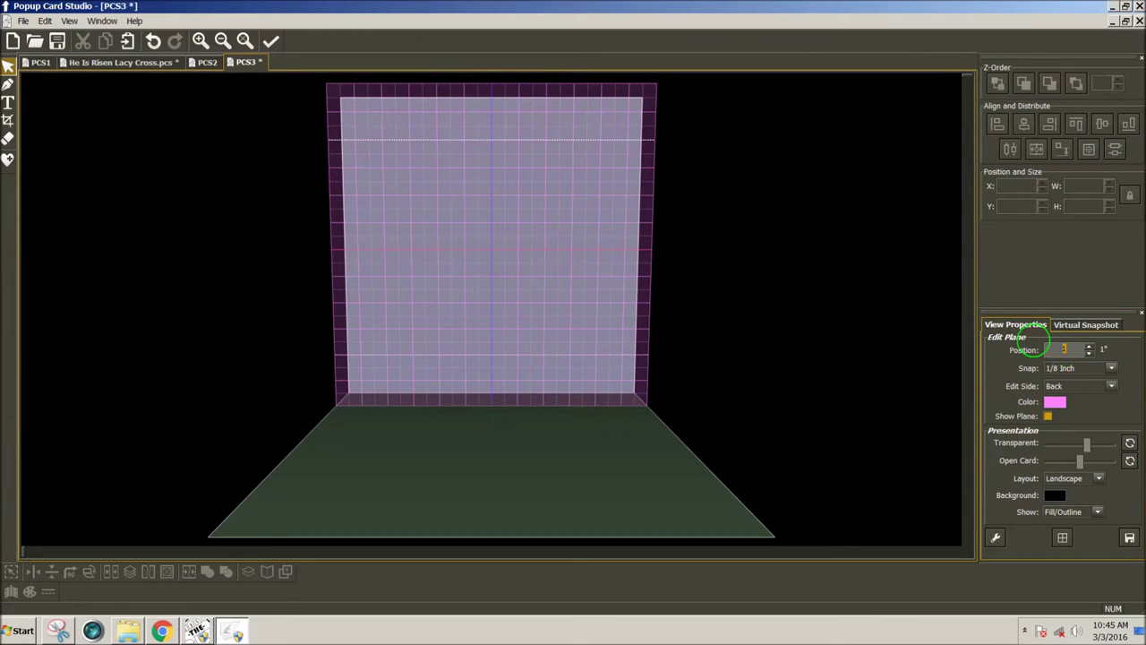
{"action": "type", "text": ".5"}
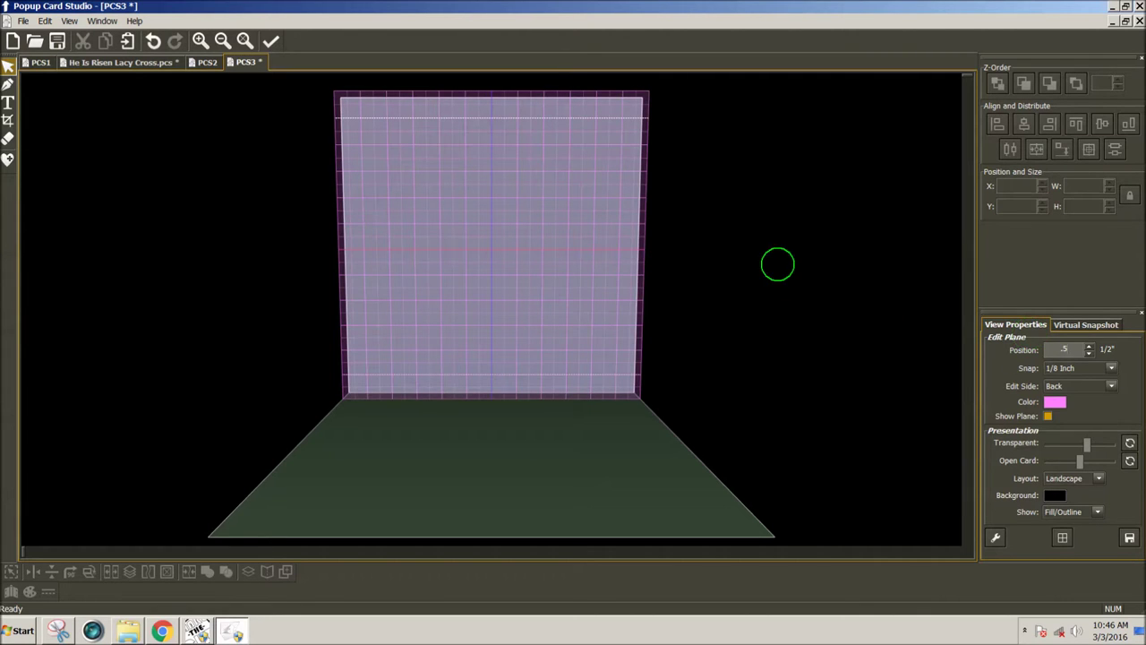
{"action": "left_click", "coordinate": [45, 20]}
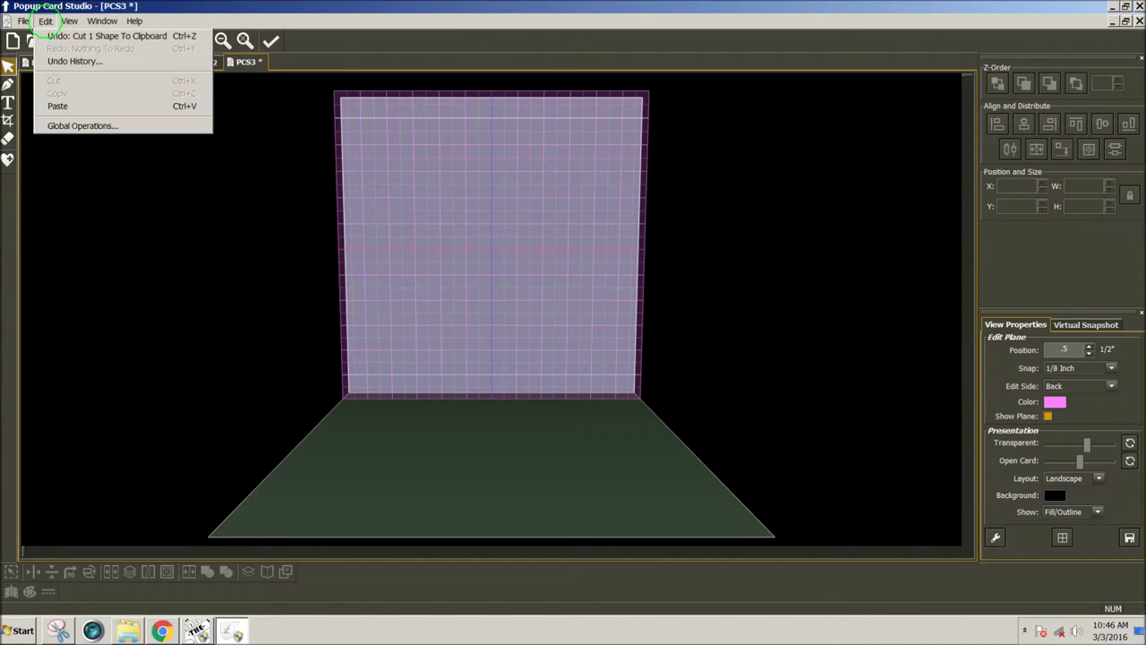
{"action": "left_click", "coordinate": [53, 105]}
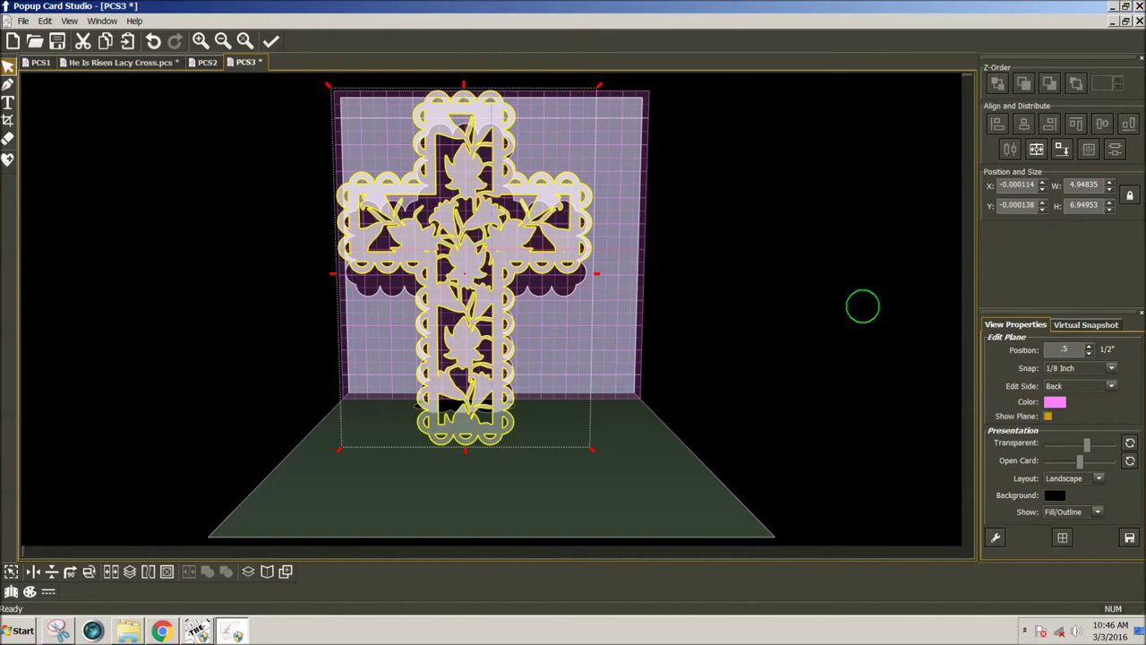
{"action": "left_click_drag", "start_coordinate": [484, 265], "coordinate": [514, 285]}
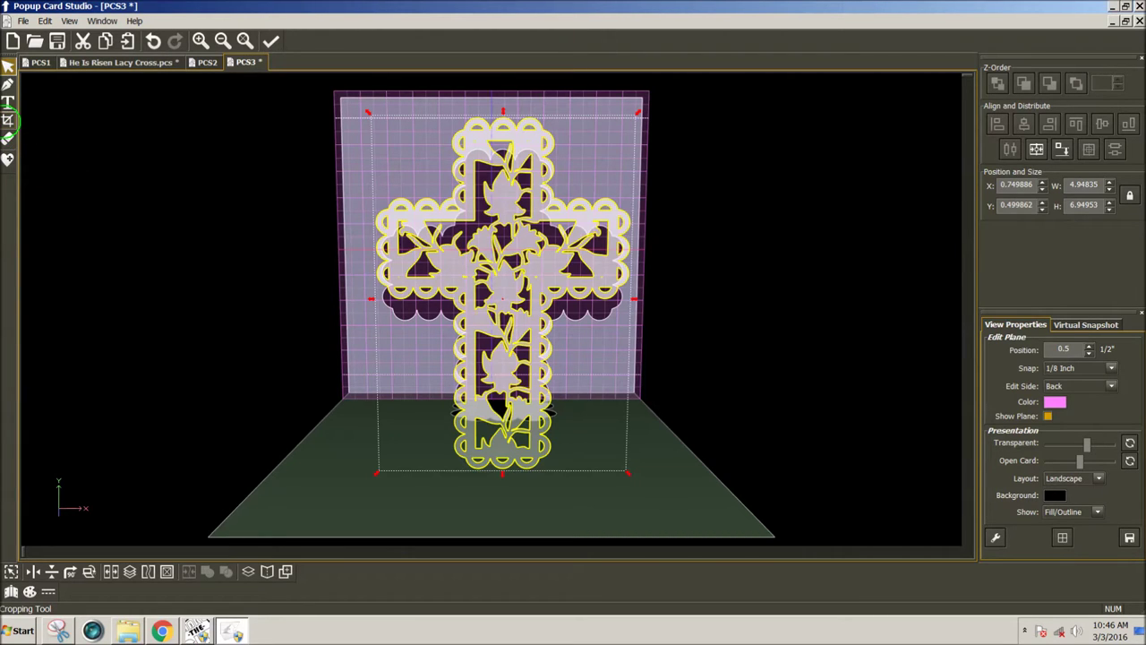
Crop the lacy cross along the card's top edge and below the cross's base
{"action": "left_click", "coordinate": [7, 120]}
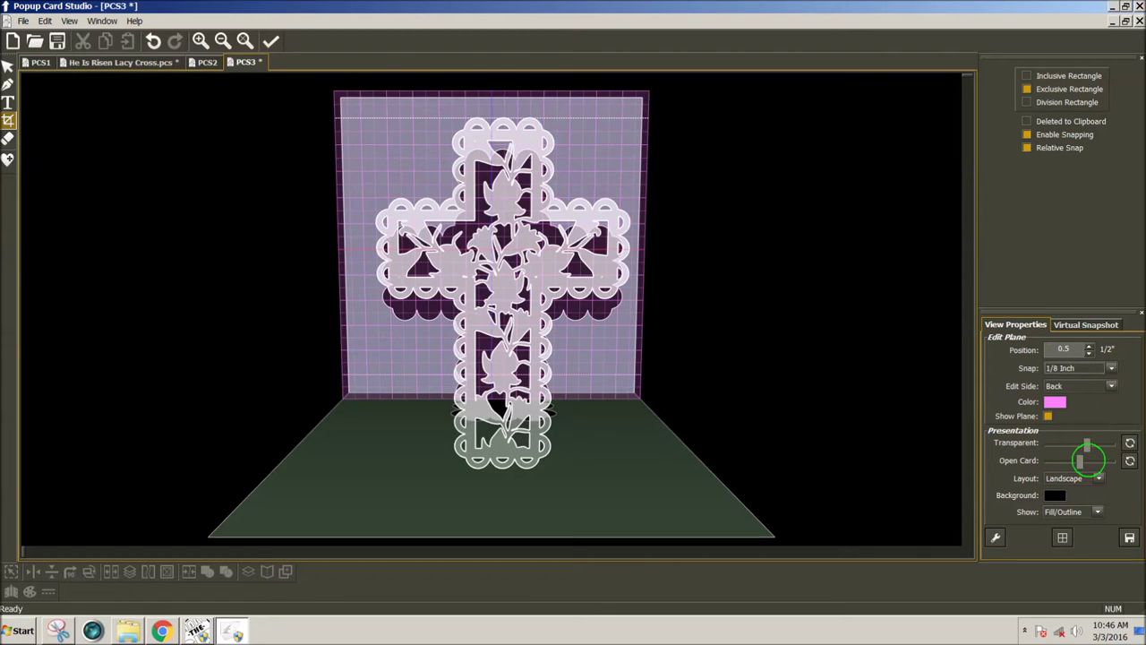
{"action": "scroll", "coordinate": [1086, 461], "scroll_direction": "down", "scroll_amount": 4}
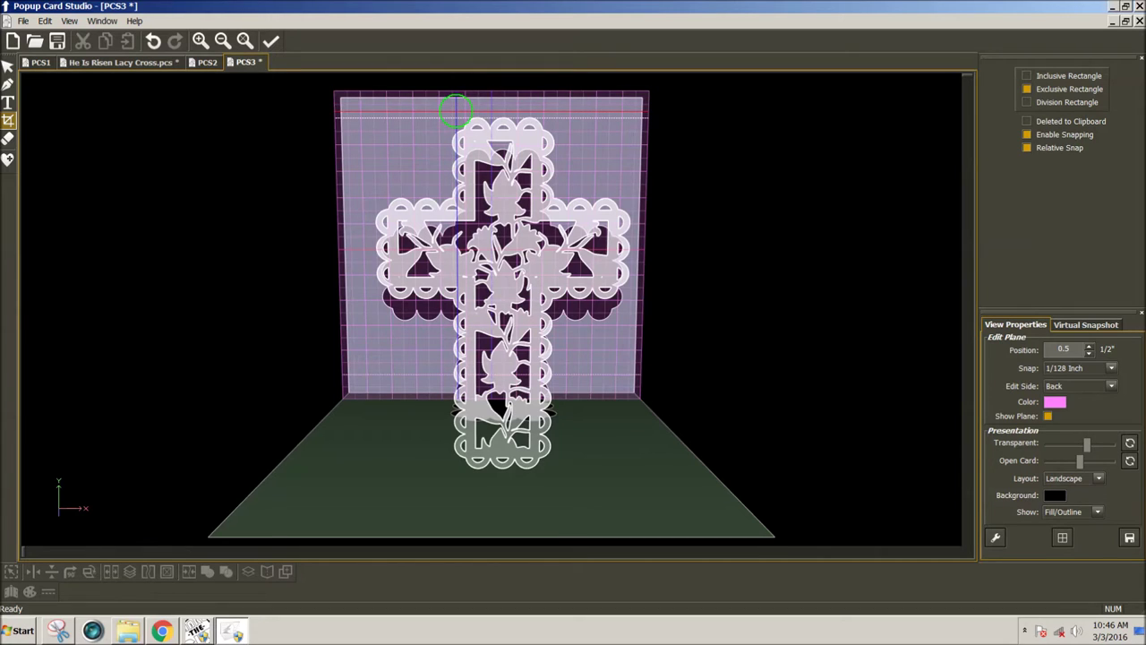
{"action": "left_click_drag", "start_coordinate": [456, 109], "coordinate": [558, 116]}
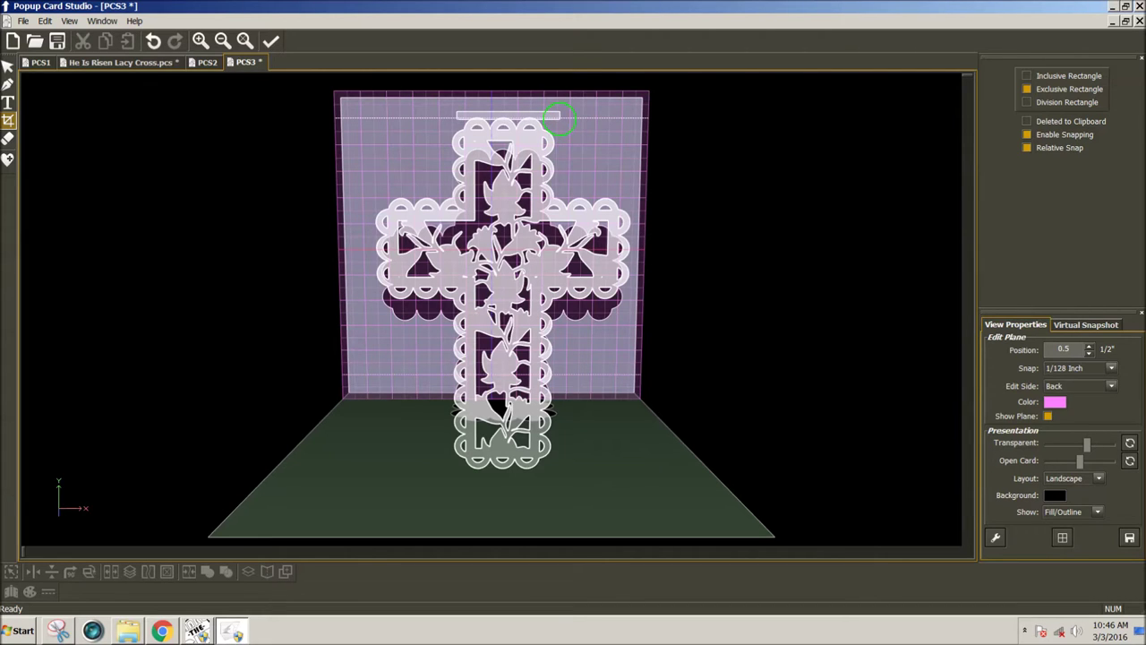
{"action": "left_click_drag", "start_coordinate": [559, 116], "coordinate": [562, 116]}
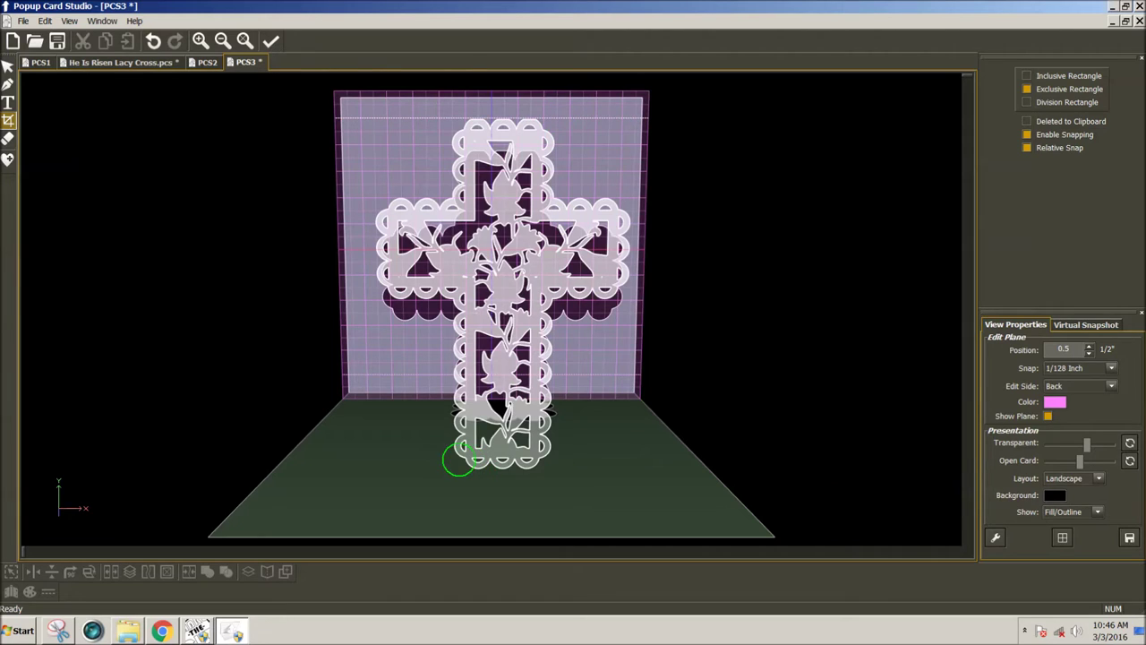
{"action": "left_click_drag", "start_coordinate": [481, 469], "coordinate": [554, 479]}
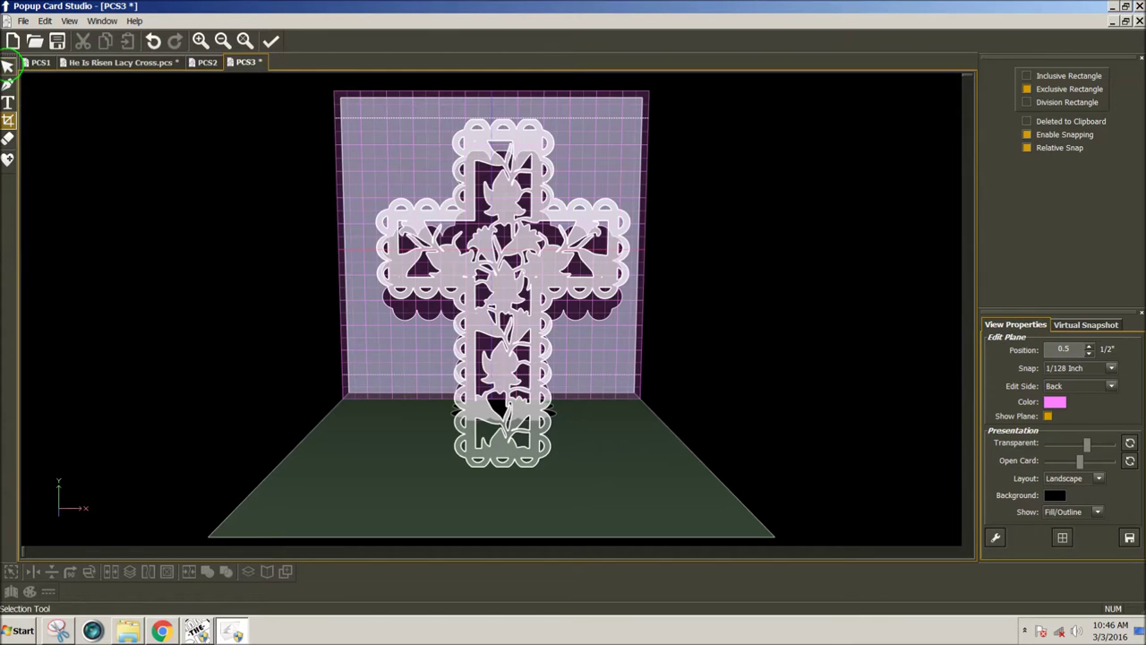
Resize the lacy cross proportionally to 5.5 high, making it 3.95419 wide
{"action": "left_click", "coordinate": [7, 66]}
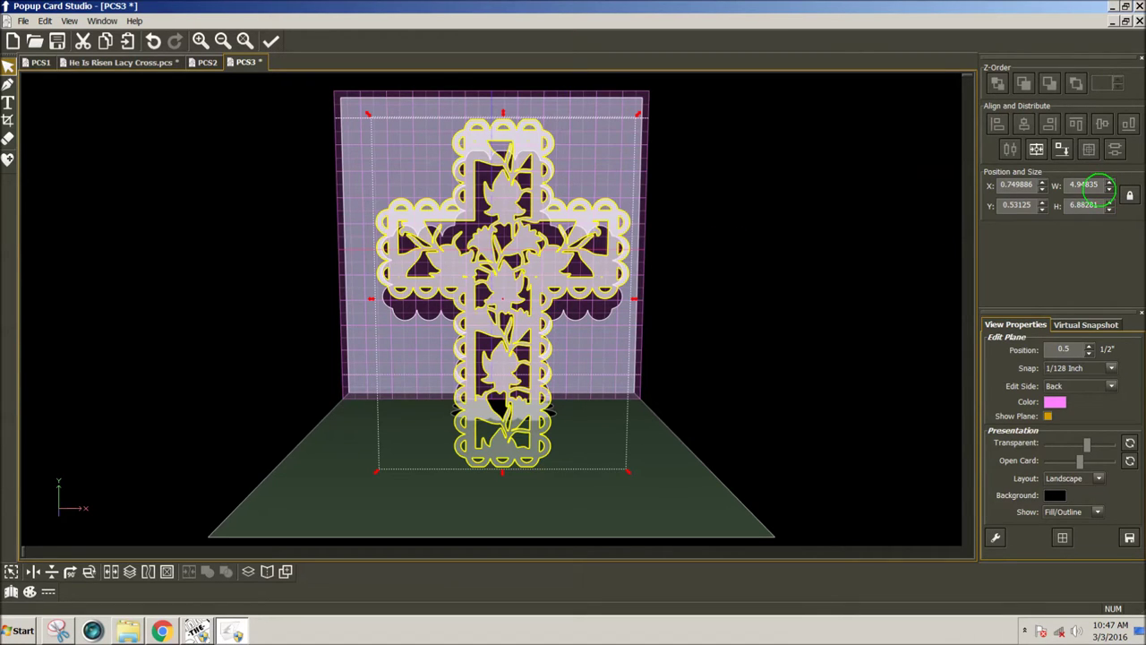
{"action": "double_click", "coordinate": [1086, 205]}
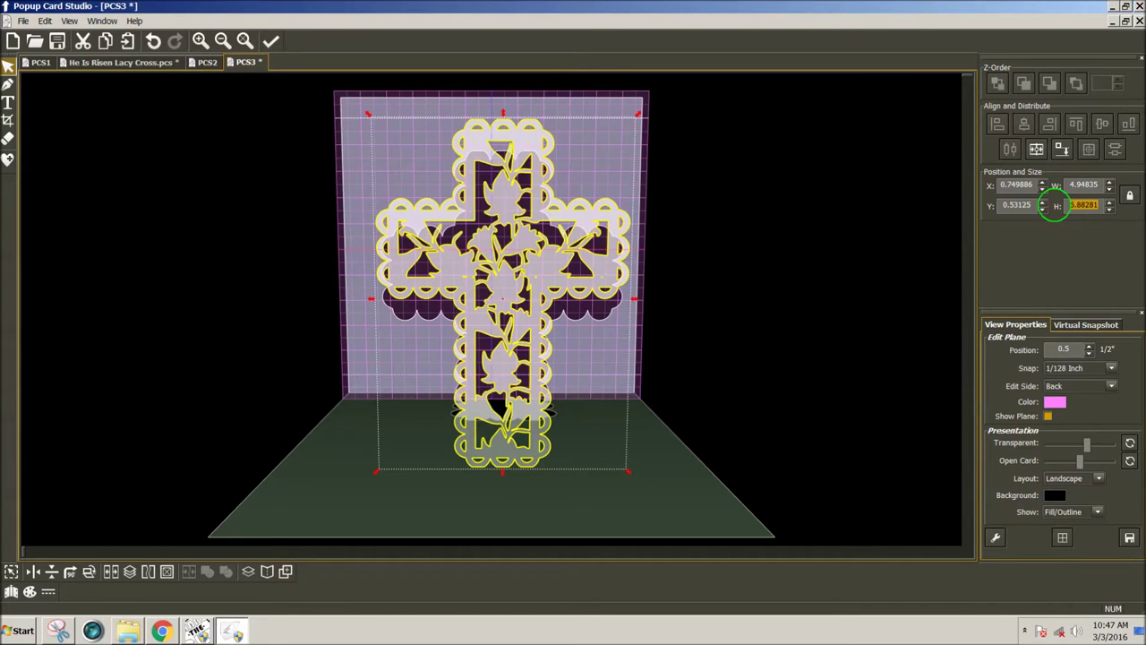
{"action": "key", "text": "Return"}
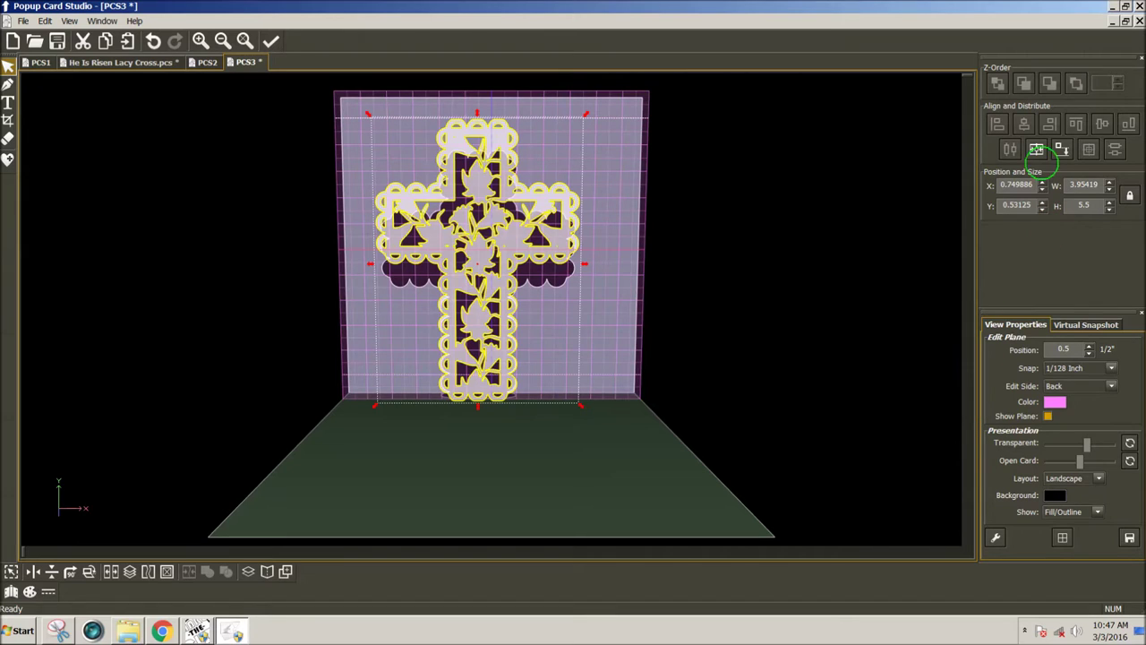
Centre the cross horizontally and align it to the bottom, dismissing the already-aligned message
{"action": "left_click", "coordinate": [1036, 149]}
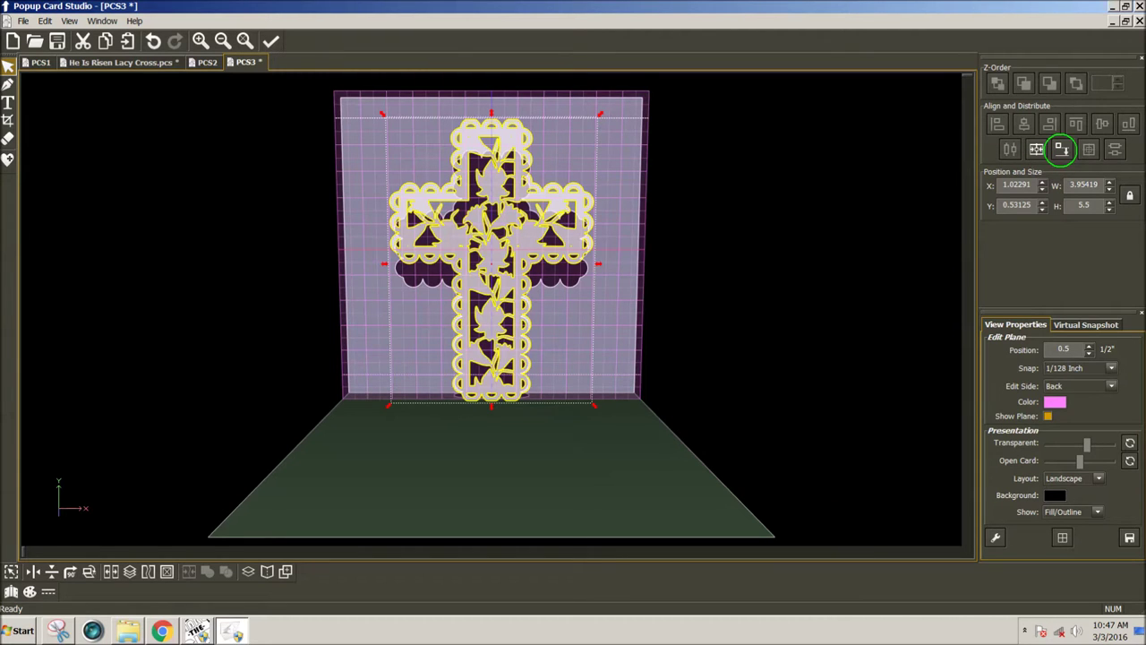
{"action": "left_click", "coordinate": [1061, 149]}
{"action": "left_click", "coordinate": [677, 342]}
Nudge and slightly rescale the cross, then re-centre it and re-seat it at the bottom
{"action": "left_click", "coordinate": [506, 318]}
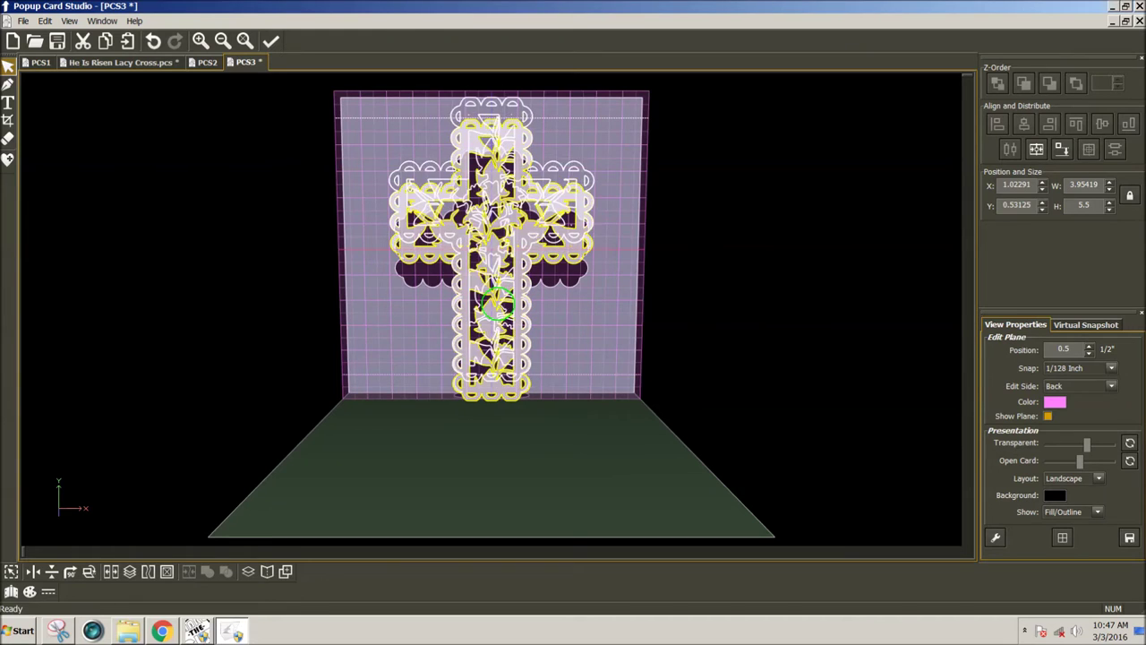
{"action": "left_click_drag", "start_coordinate": [498, 304], "coordinate": [497, 303]}
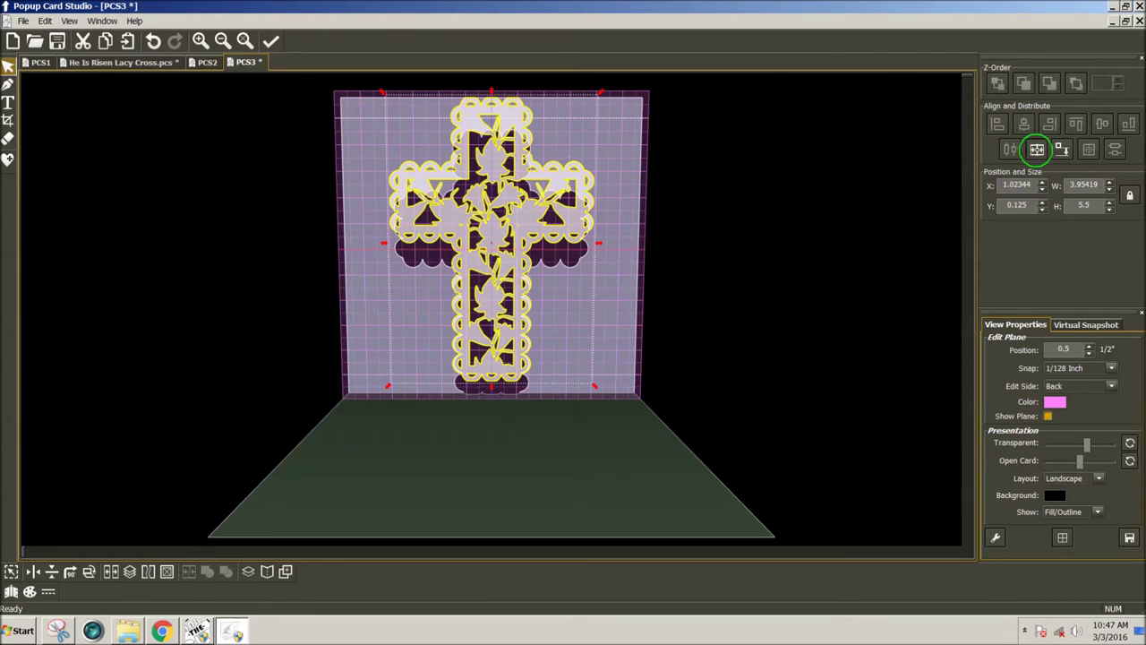
{"action": "left_click", "coordinate": [1061, 149]}
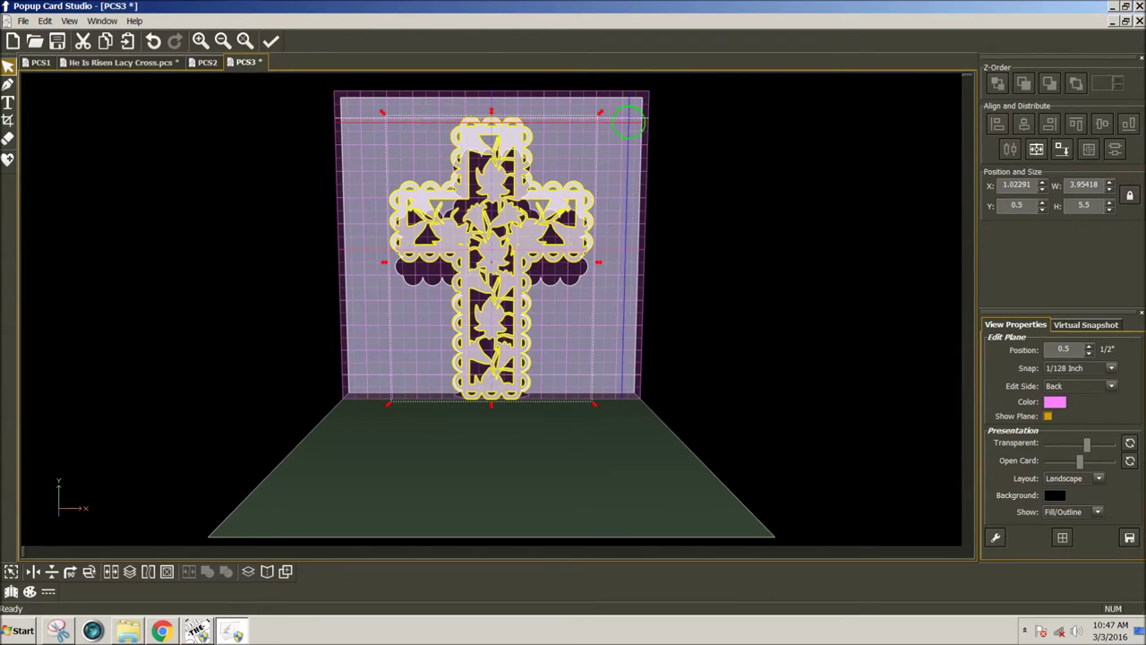
{"action": "left_click_drag", "start_coordinate": [600, 112], "coordinate": [598, 114]}
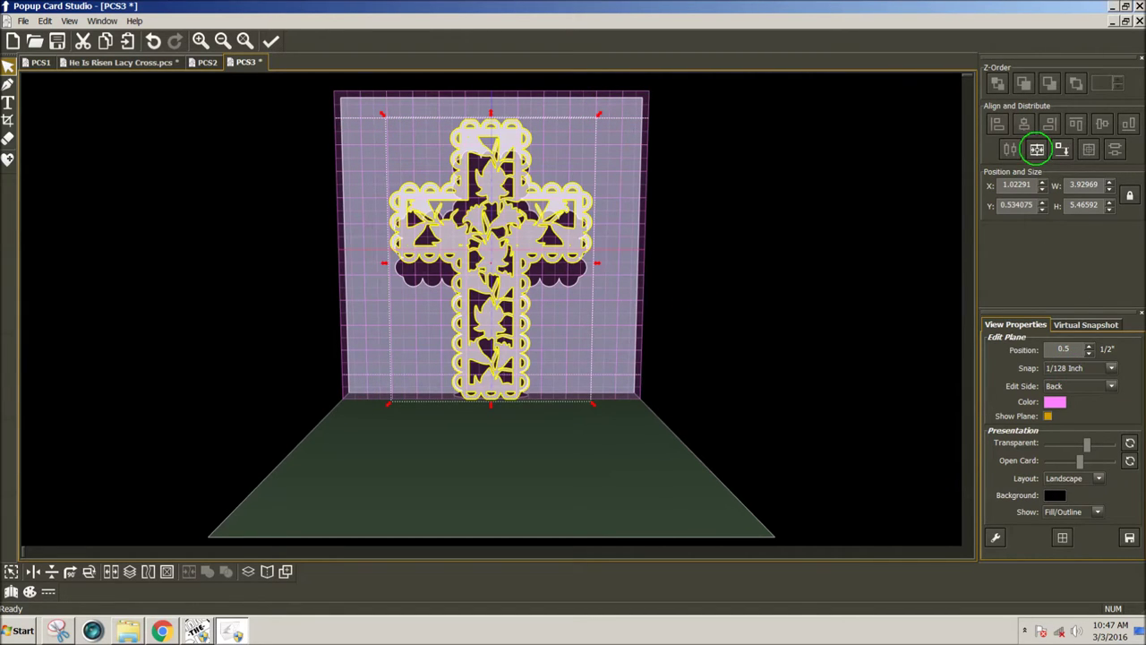
{"action": "left_click", "coordinate": [1036, 148]}
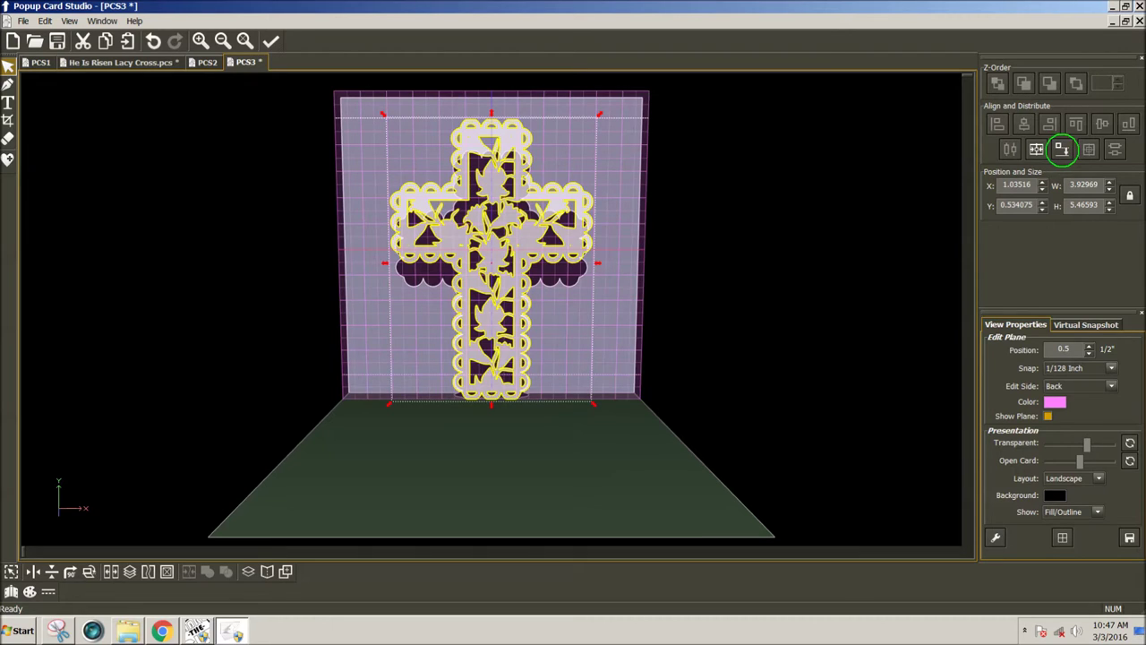
{"action": "left_click", "coordinate": [1060, 150]}
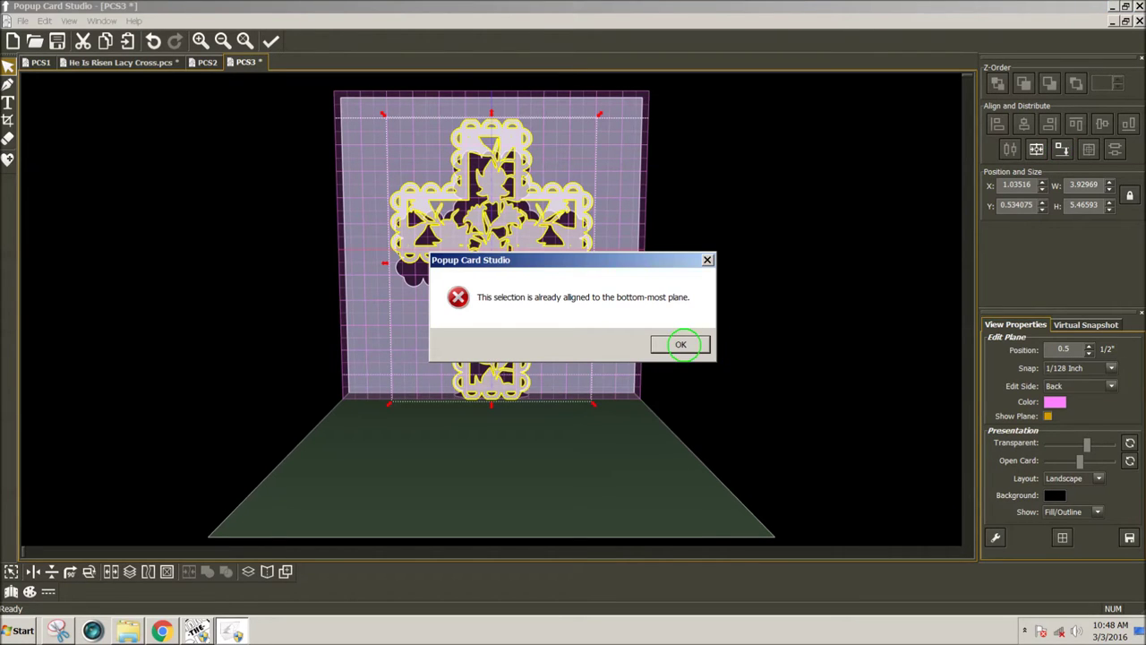
{"action": "left_click", "coordinate": [681, 345]}
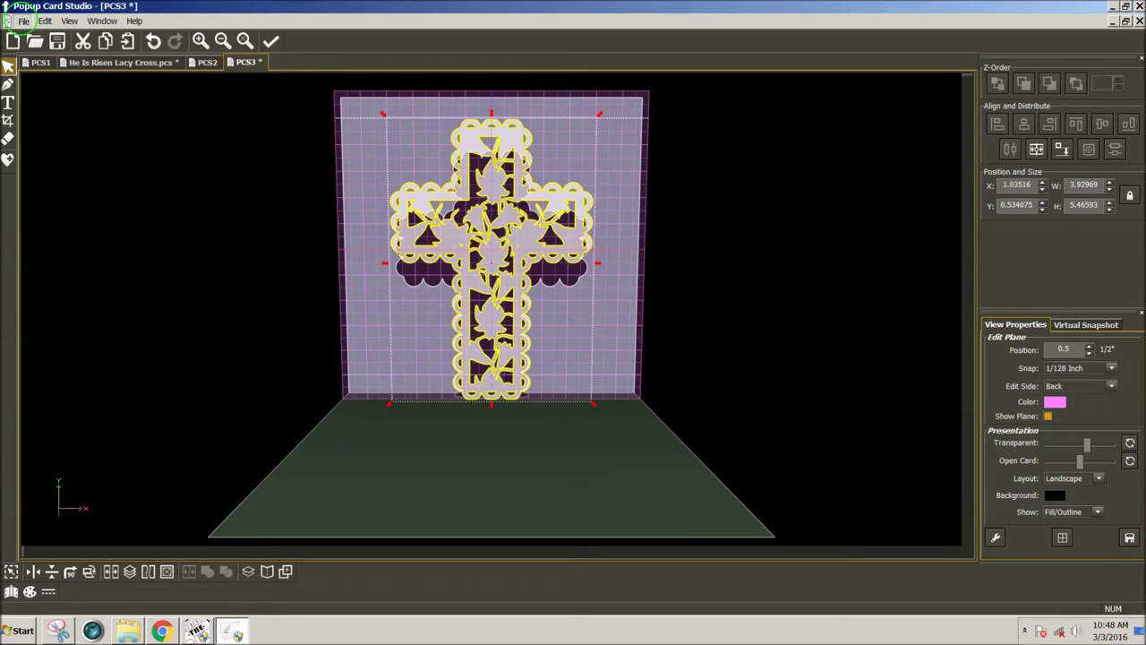
{"action": "left_click", "coordinate": [23, 20]}
Show the print preview of the cross card's flat cutting layout
{"action": "left_click", "coordinate": [54, 183]}
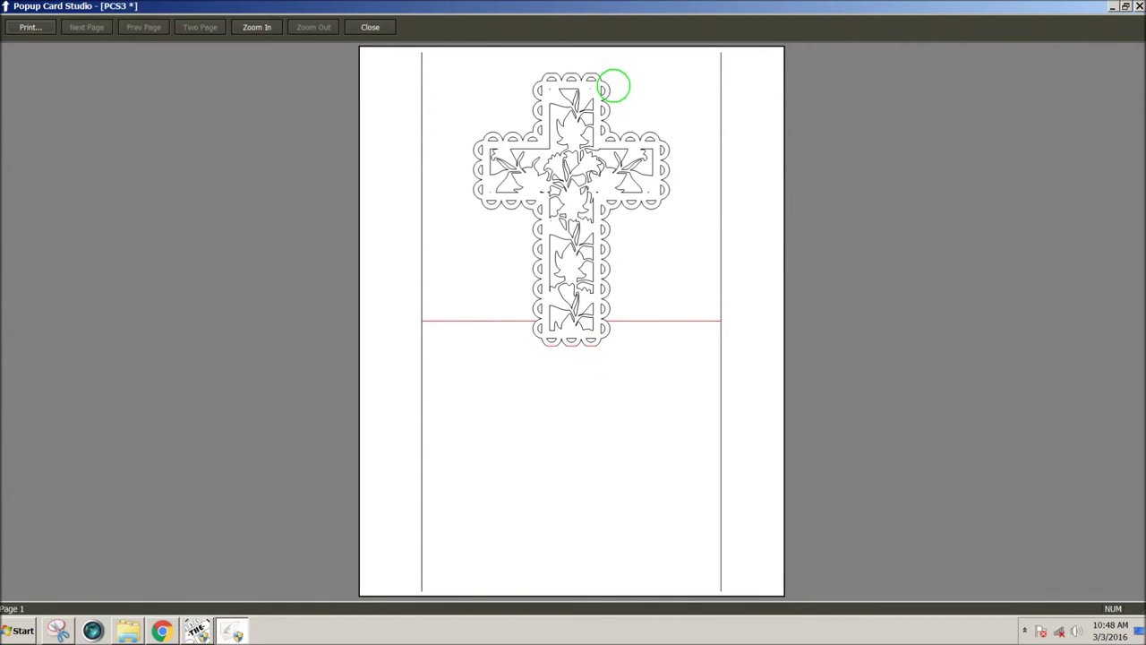
Close the preview, orbit the cross card from several angles, and start a new 6 by 6 project
{"action": "left_click", "coordinate": [371, 28]}
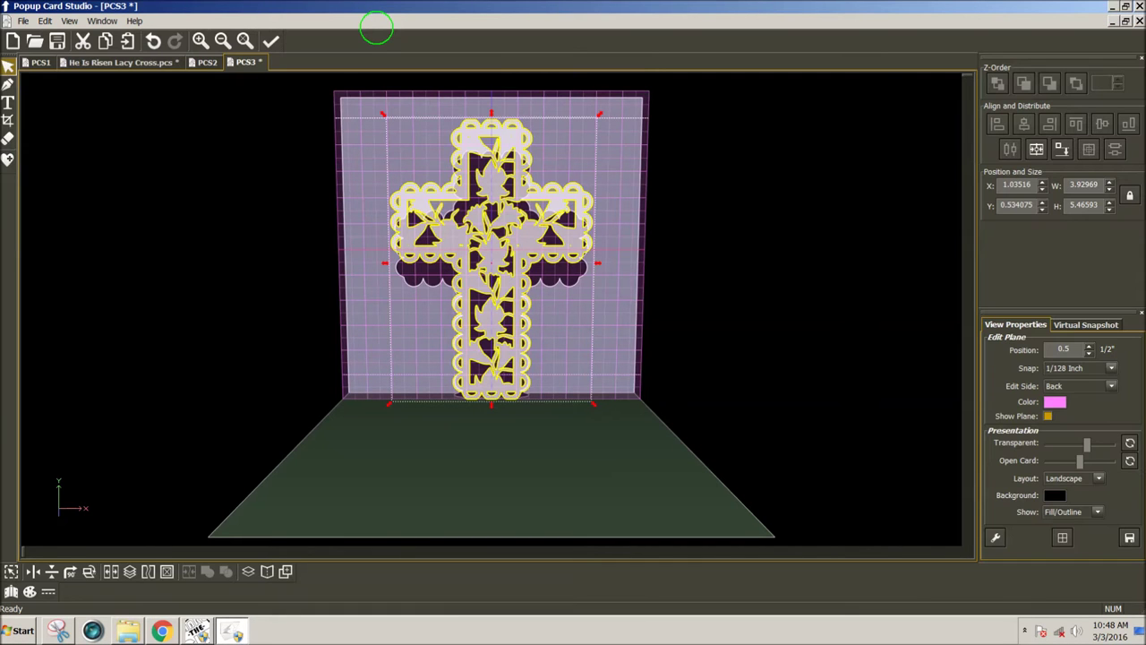
{"action": "left_click_drag", "start_coordinate": [627, 301], "coordinate": [726, 298]}
{"action": "left_click_drag", "start_coordinate": [527, 389], "coordinate": [683, 404]}
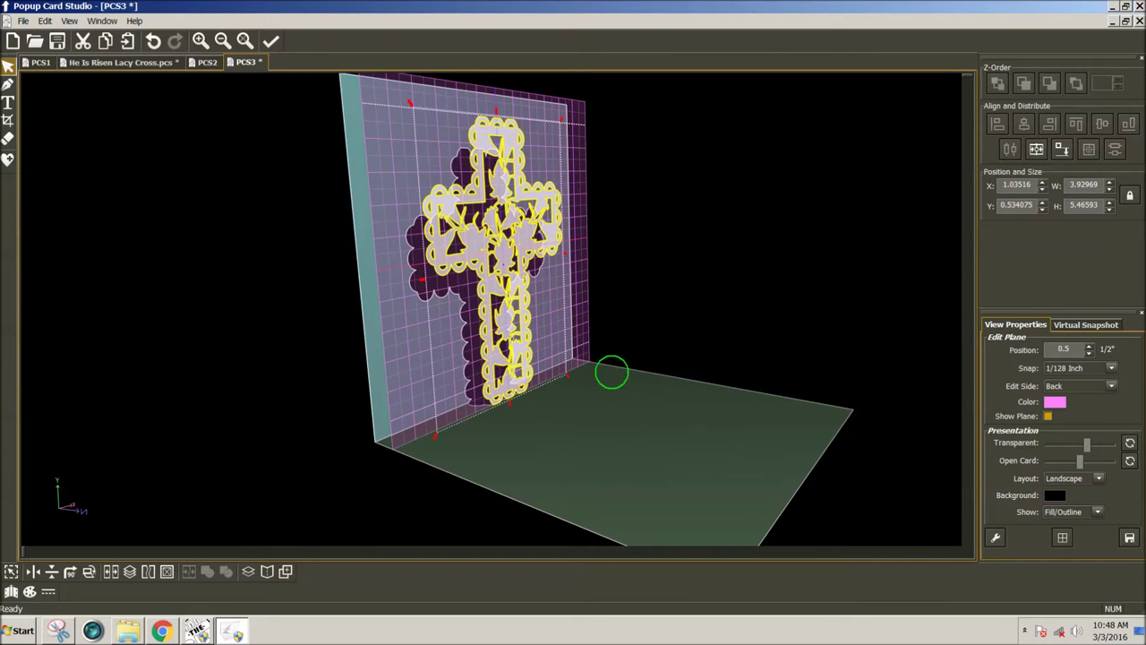
{"action": "left_click_drag", "start_coordinate": [566, 329], "coordinate": [361, 295]}
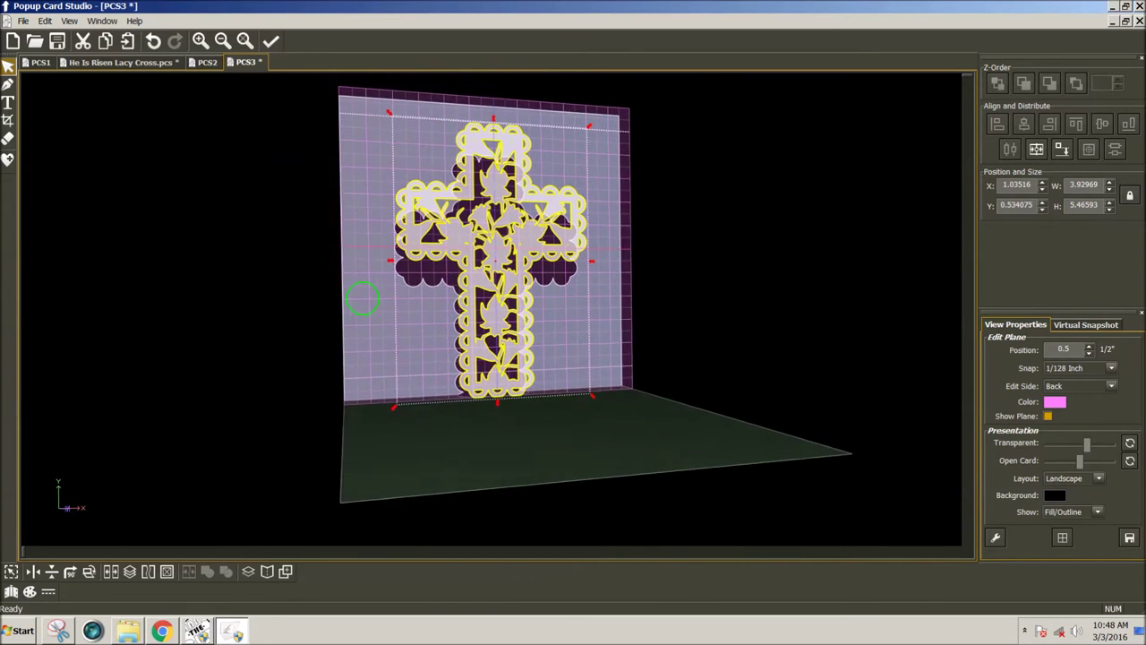
{"action": "left_click_drag", "start_coordinate": [625, 367], "coordinate": [574, 387]}
{"action": "left_click_drag", "start_coordinate": [439, 354], "coordinate": [409, 314]}
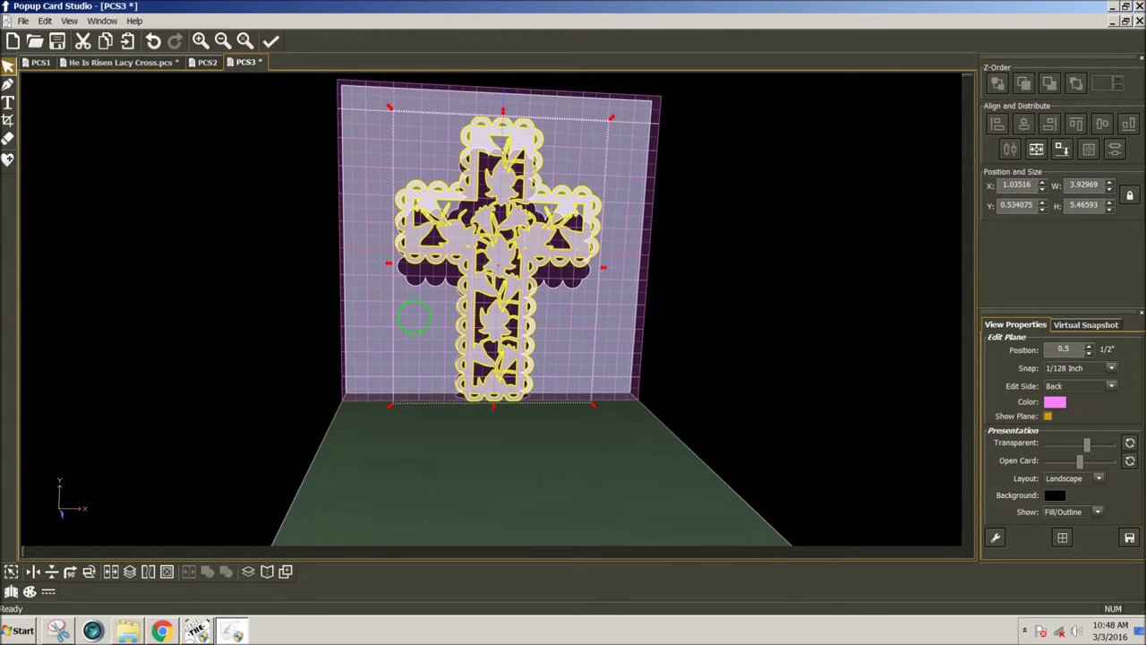
{"action": "left_click_drag", "start_coordinate": [596, 269], "coordinate": [600, 164]}
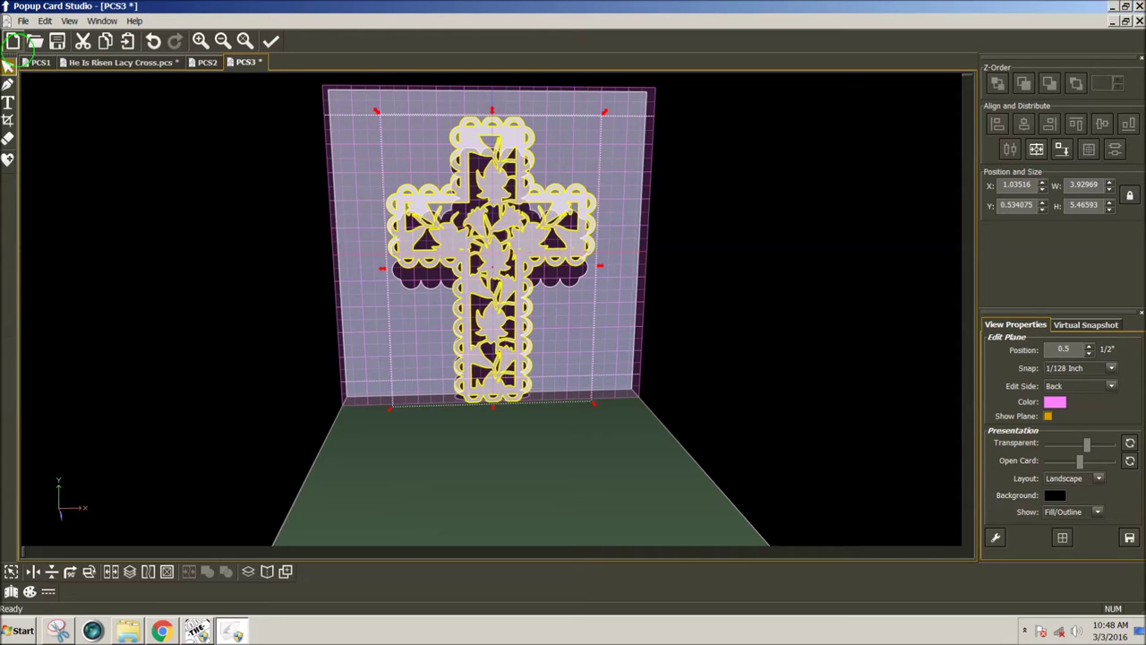
{"action": "left_click", "coordinate": [12, 41]}
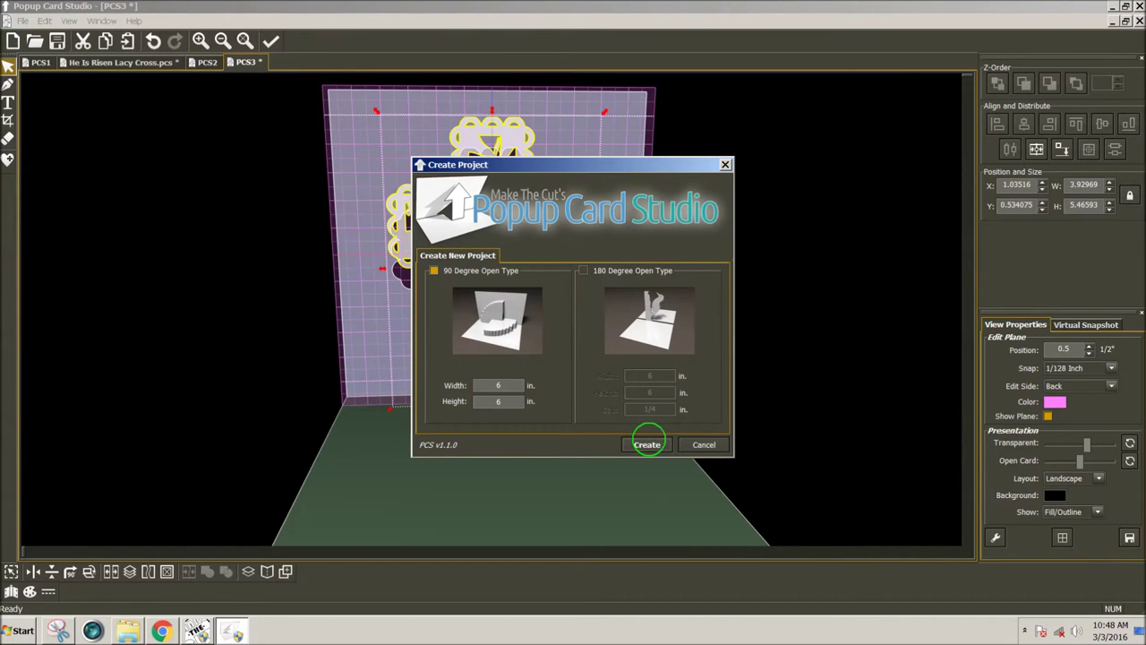
Create a new 6 by 6 card and add 'HE IS RISEN' text on its back plane
{"action": "left_click", "coordinate": [648, 441]}
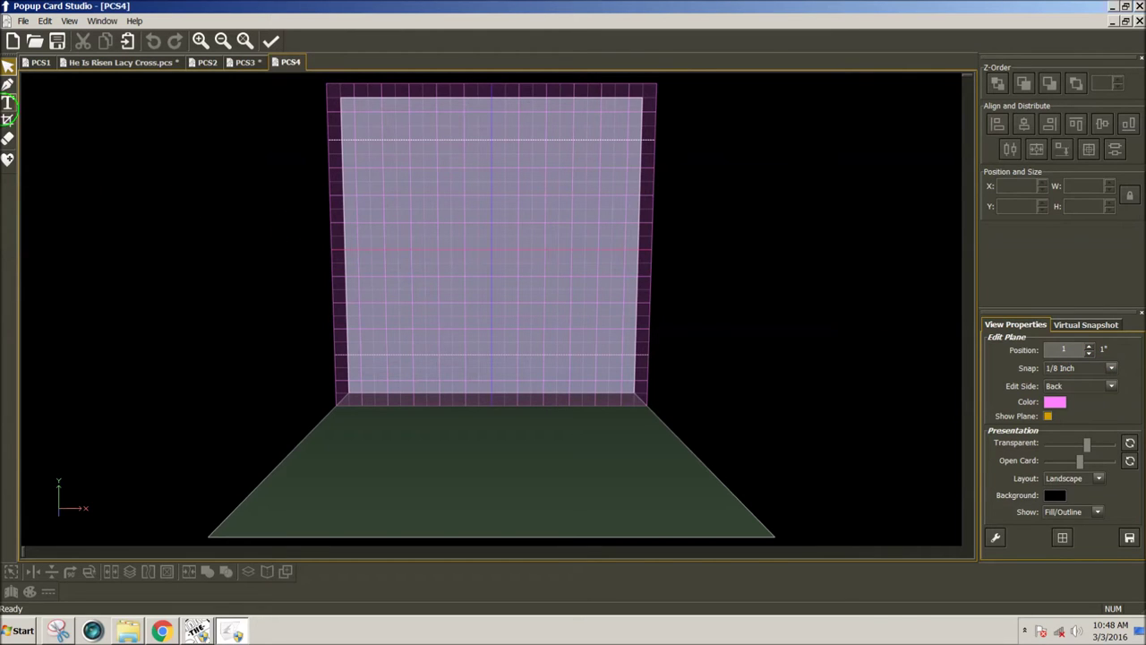
{"action": "left_click", "coordinate": [8, 102]}
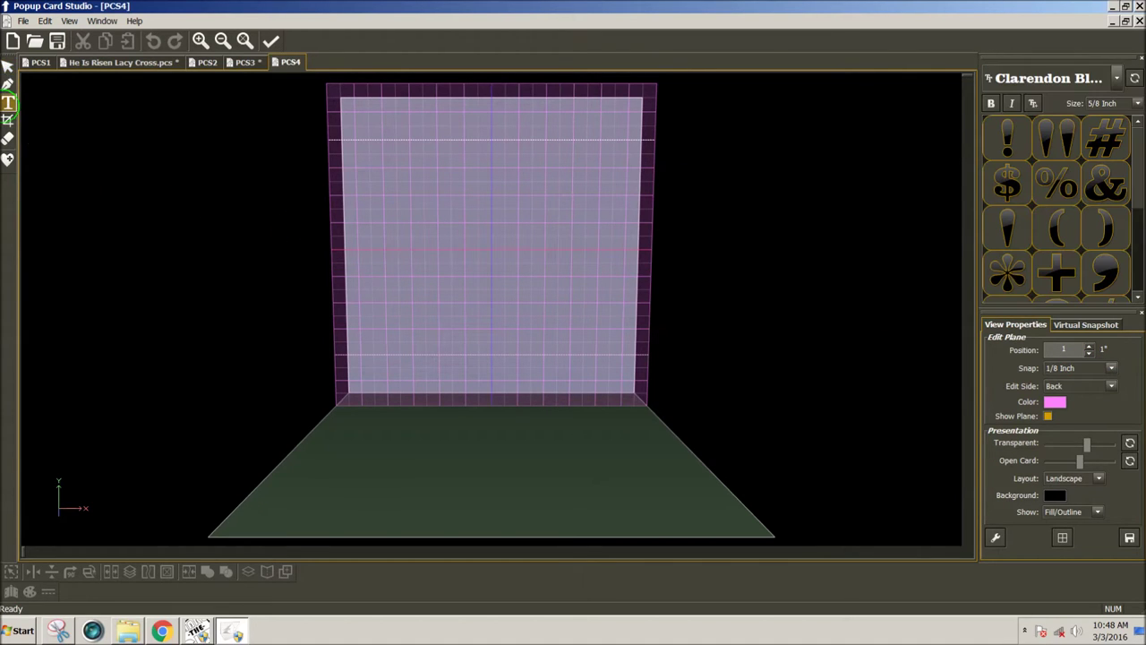
{"action": "left_click", "coordinate": [386, 380]}
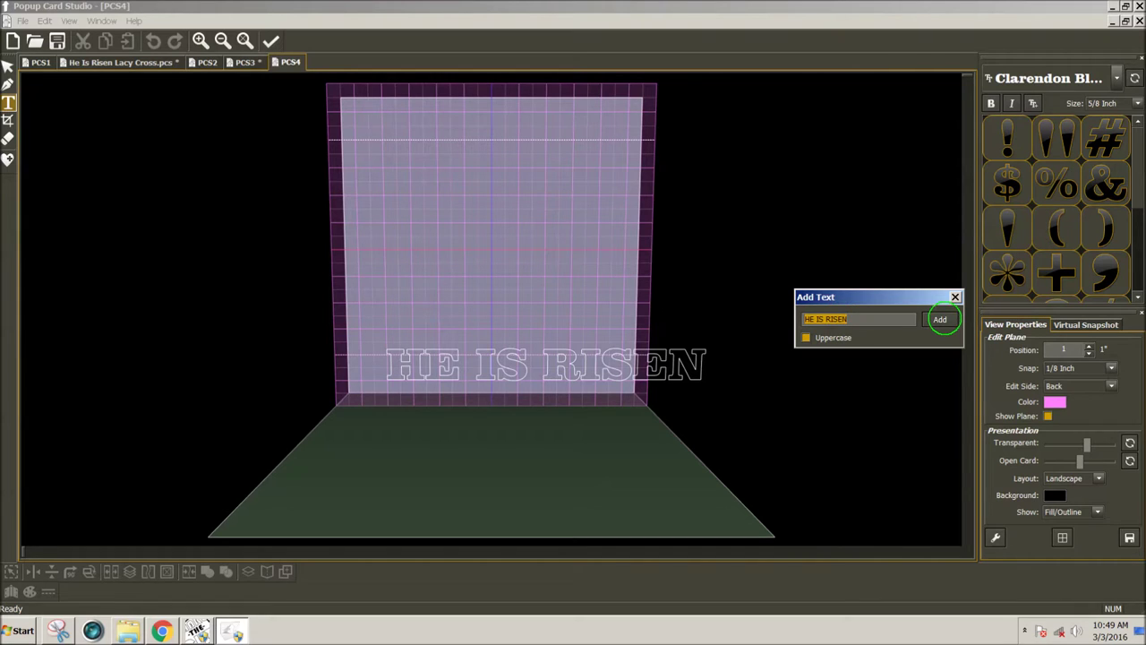
{"action": "left_click", "coordinate": [940, 319]}
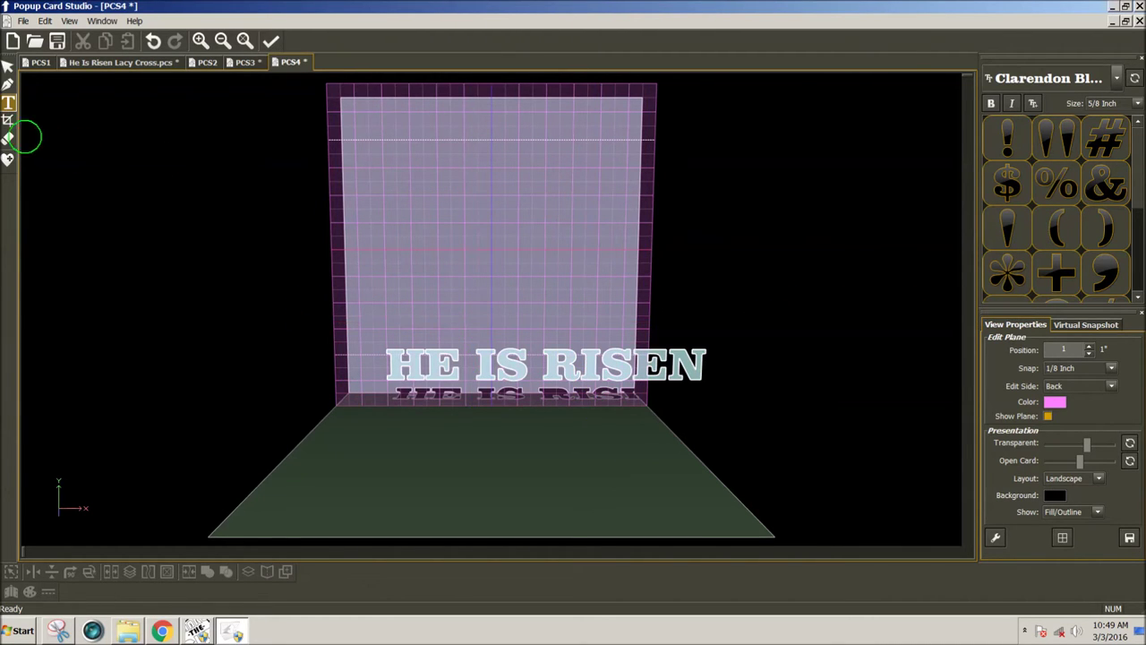
{"action": "left_click", "coordinate": [9, 120]}
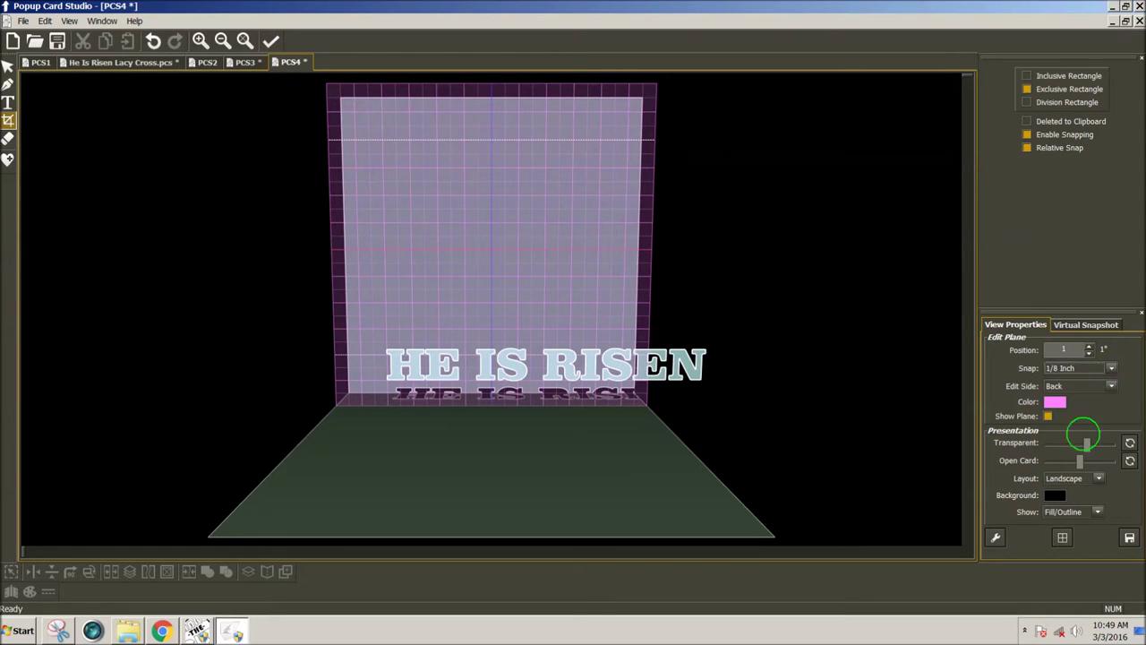
Outline crop areas above and beside HE IS RISEN at 1/128-inch snapping, then select the text
{"action": "scroll", "coordinate": [1073, 463], "scroll_direction": "down", "scroll_amount": 4}
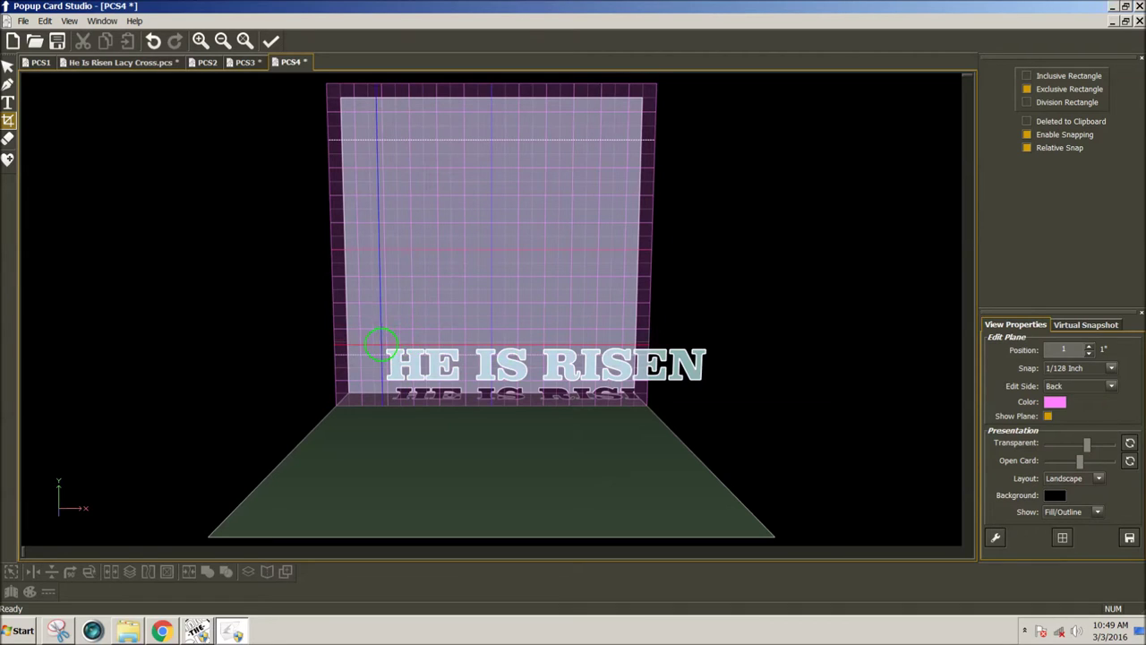
{"action": "left_click_drag", "start_coordinate": [381, 345], "coordinate": [712, 352]}
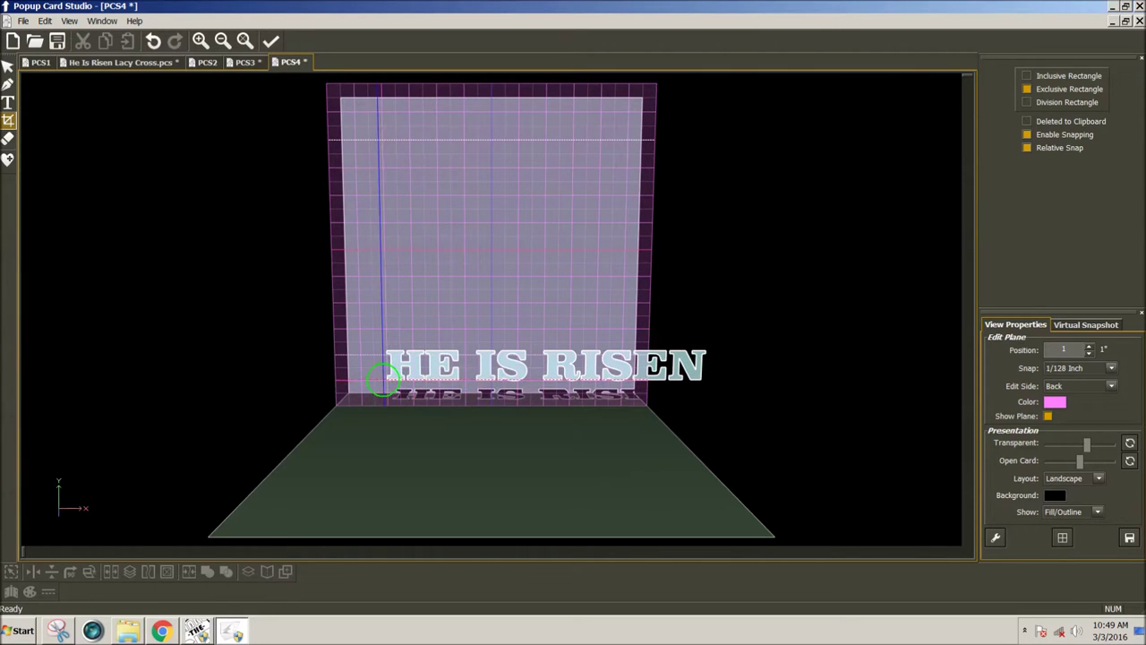
{"action": "left_click_drag", "start_coordinate": [383, 380], "coordinate": [715, 391]}
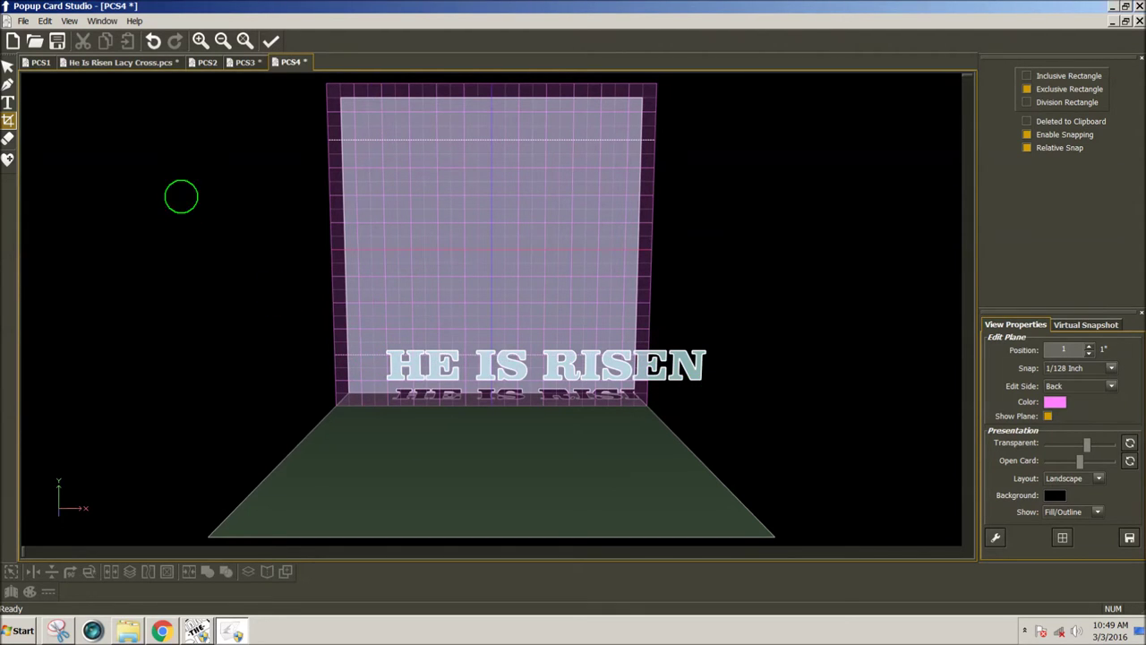
{"action": "left_click", "coordinate": [8, 66]}
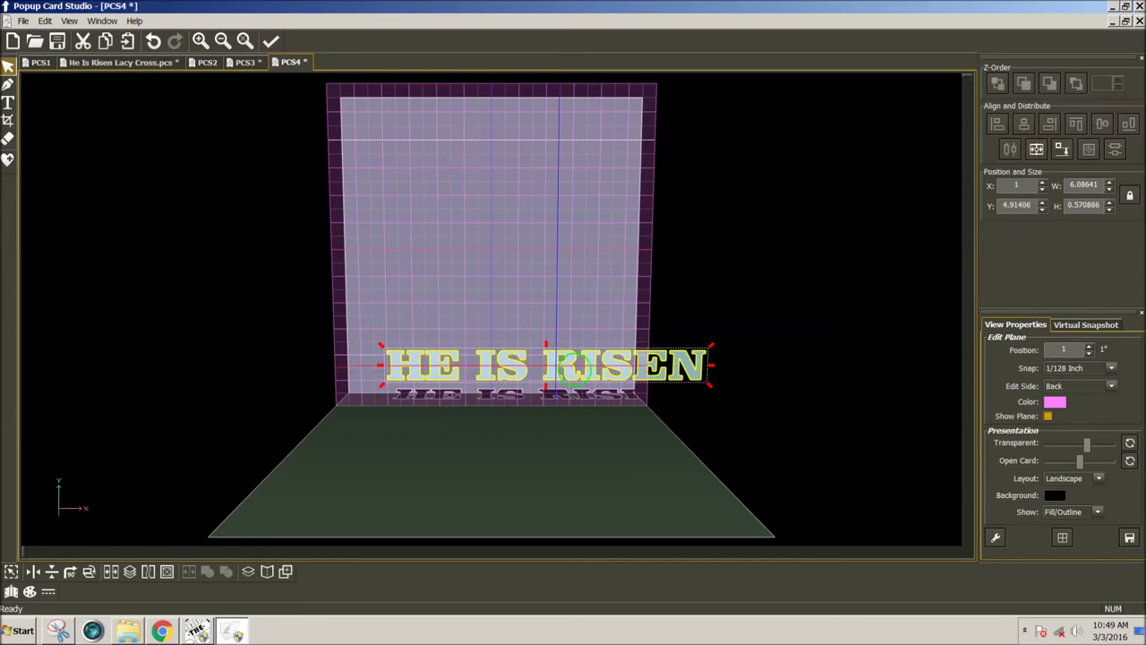
Shift HE IS RISEN left, unlock its proportions and set its height to 1
{"action": "left_click_drag", "start_coordinate": [575, 367], "coordinate": [528, 367]}
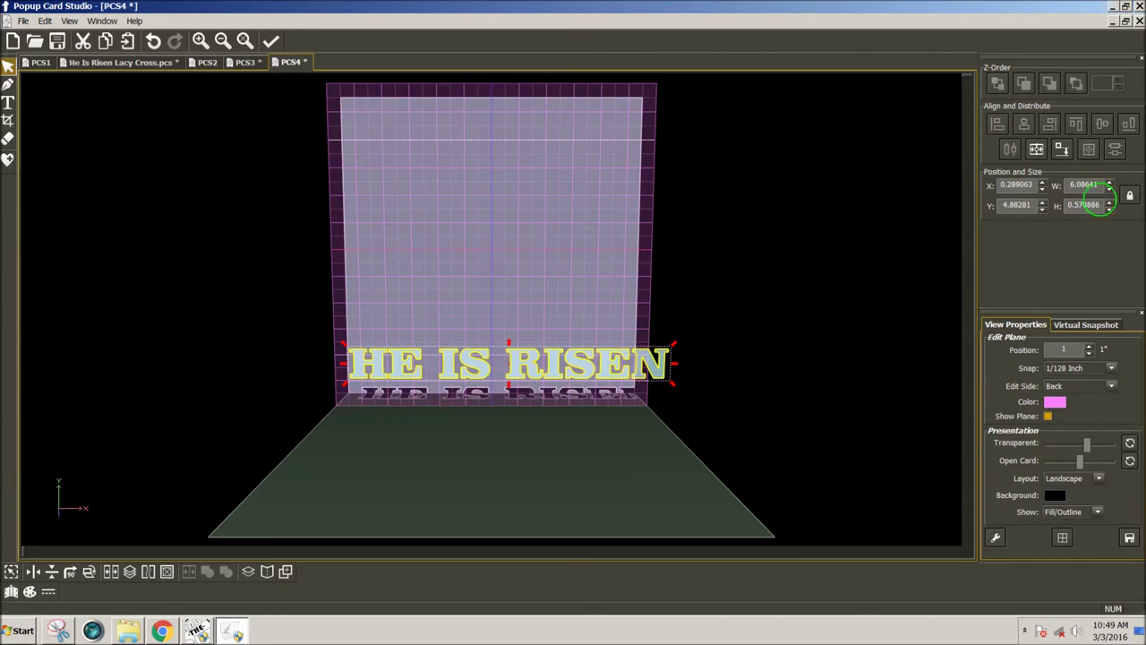
{"action": "left_click", "coordinate": [1082, 205]}
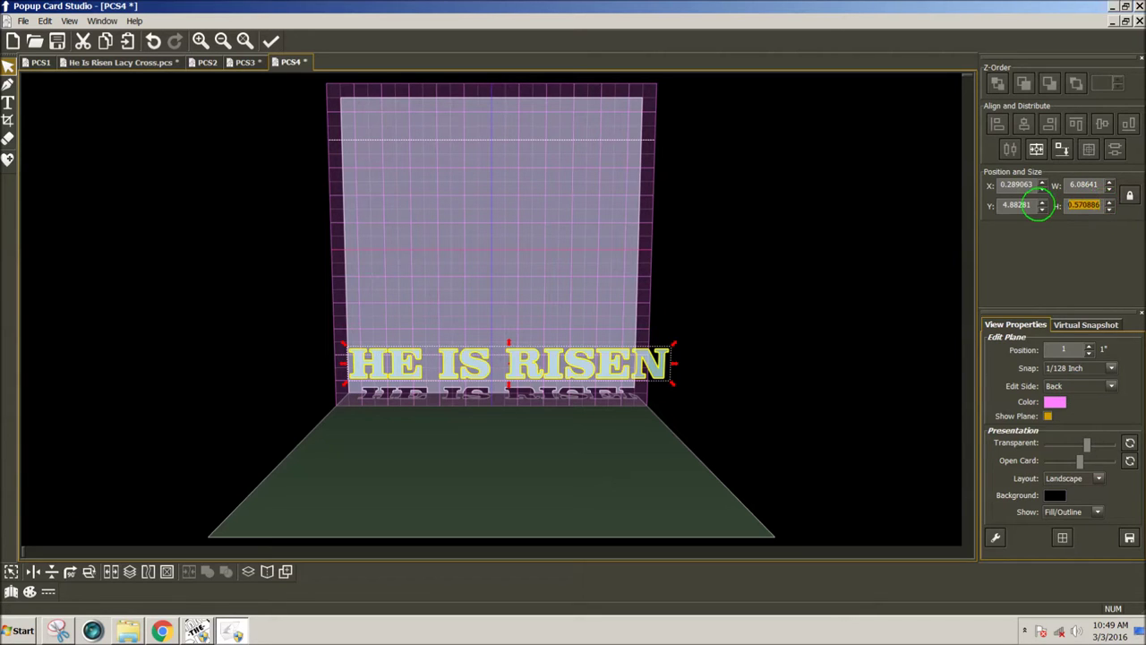
{"action": "left_click", "coordinate": [1129, 196]}
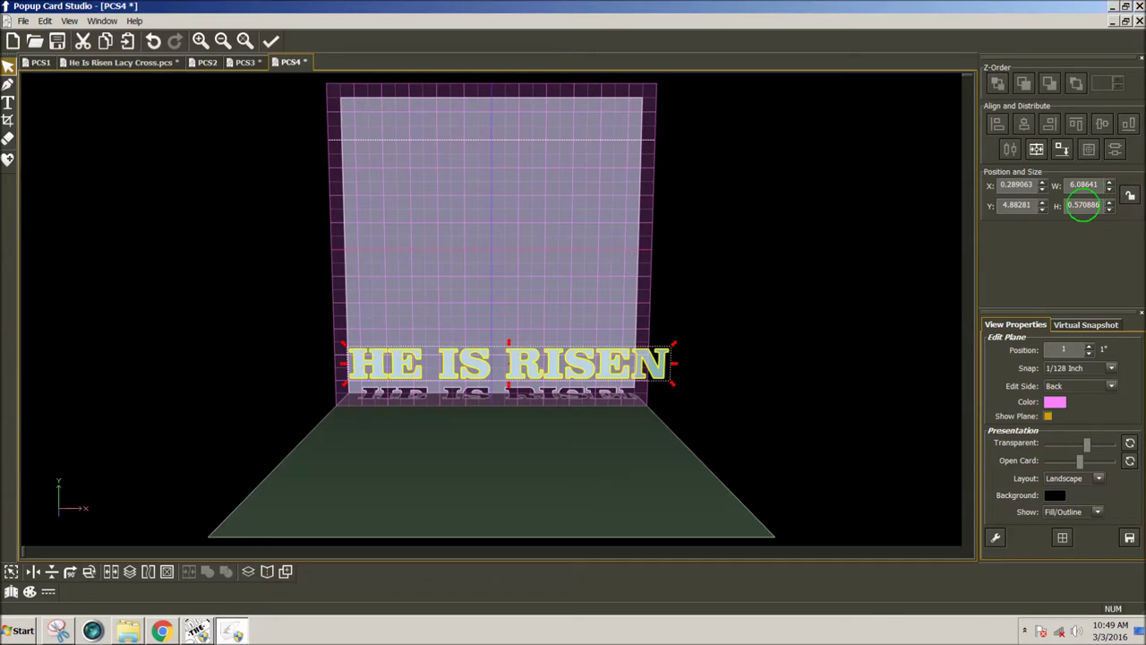
{"action": "left_click", "coordinate": [1094, 206]}
{"action": "type", "text": "1"}
{"action": "key", "text": "Return"}
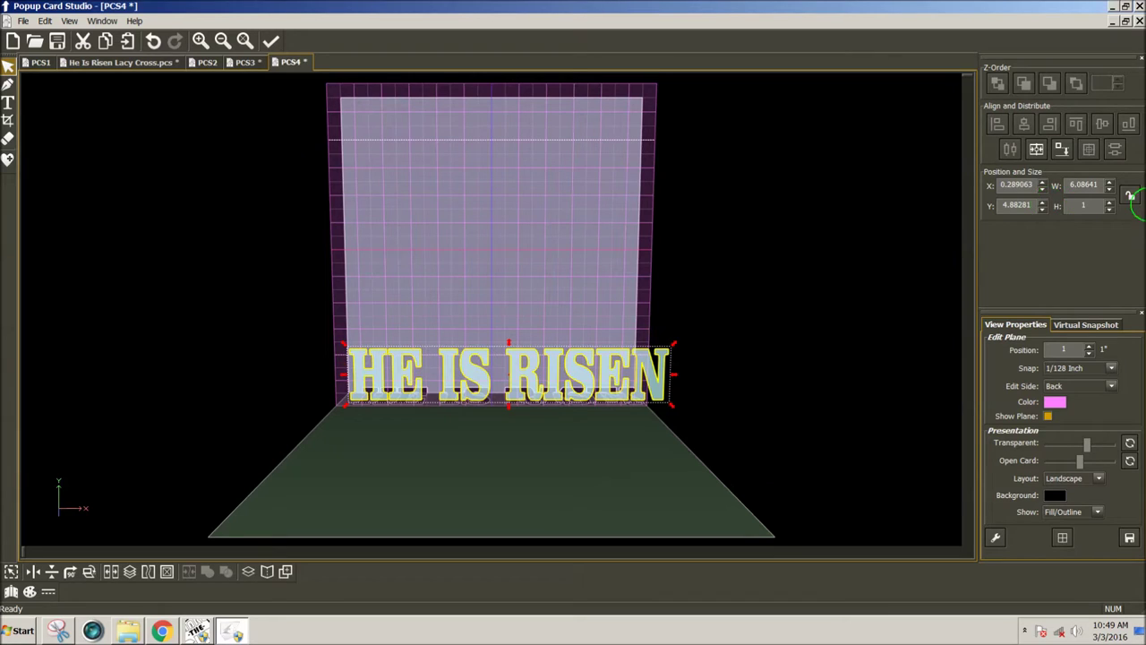
Set the text width to 5, then centre it horizontally and align it to the card's bottom
{"action": "left_click", "coordinate": [1074, 184]}
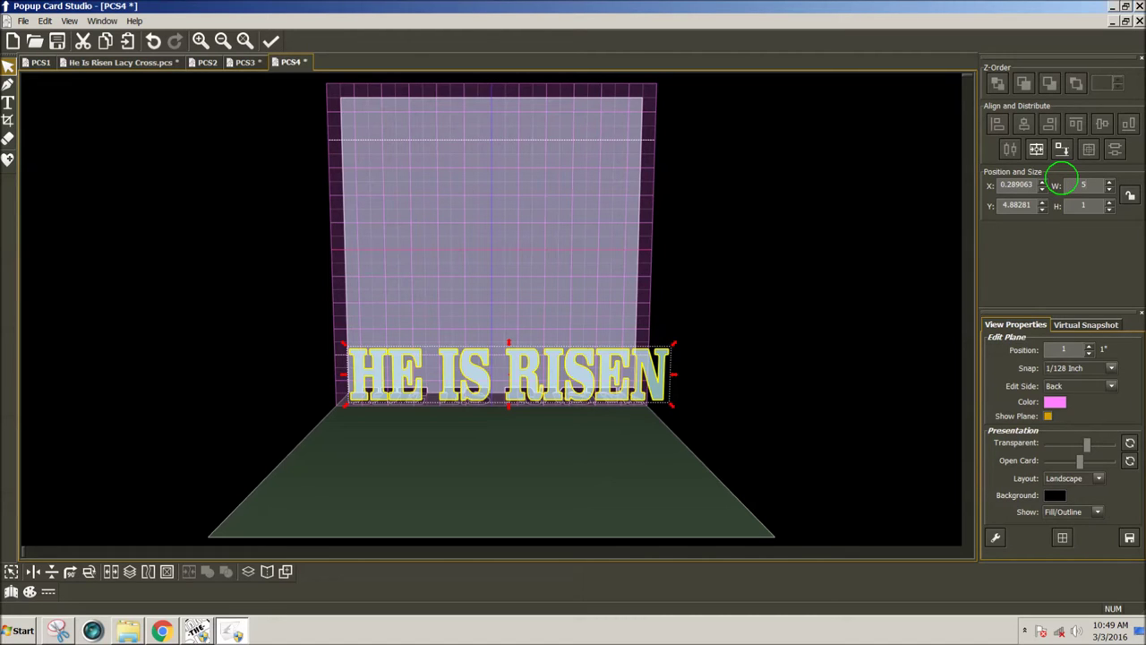
{"action": "type", "text": "5"}
{"action": "key", "text": "Return"}
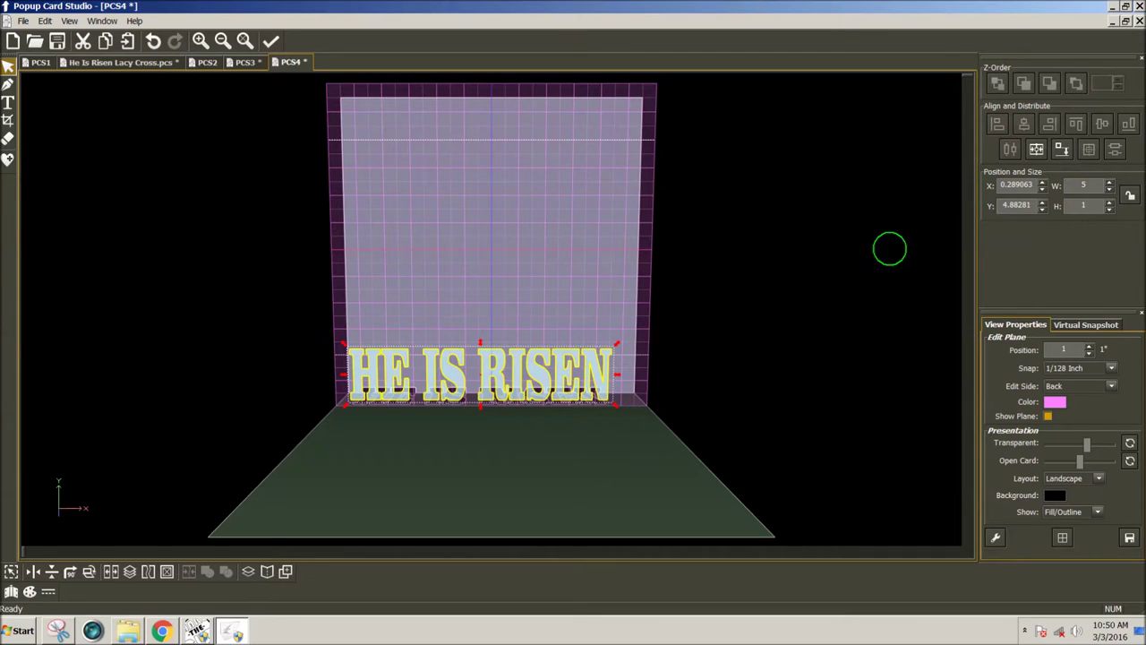
{"action": "left_click_drag", "start_coordinate": [511, 371], "coordinate": [525, 327]}
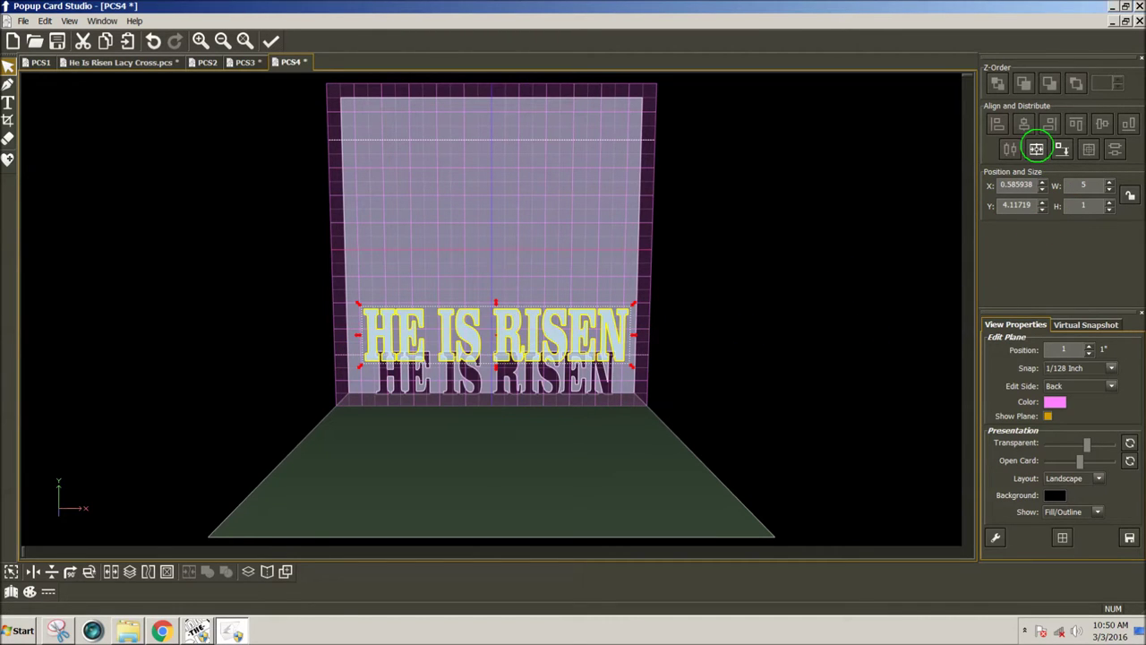
{"action": "left_click", "coordinate": [1036, 148]}
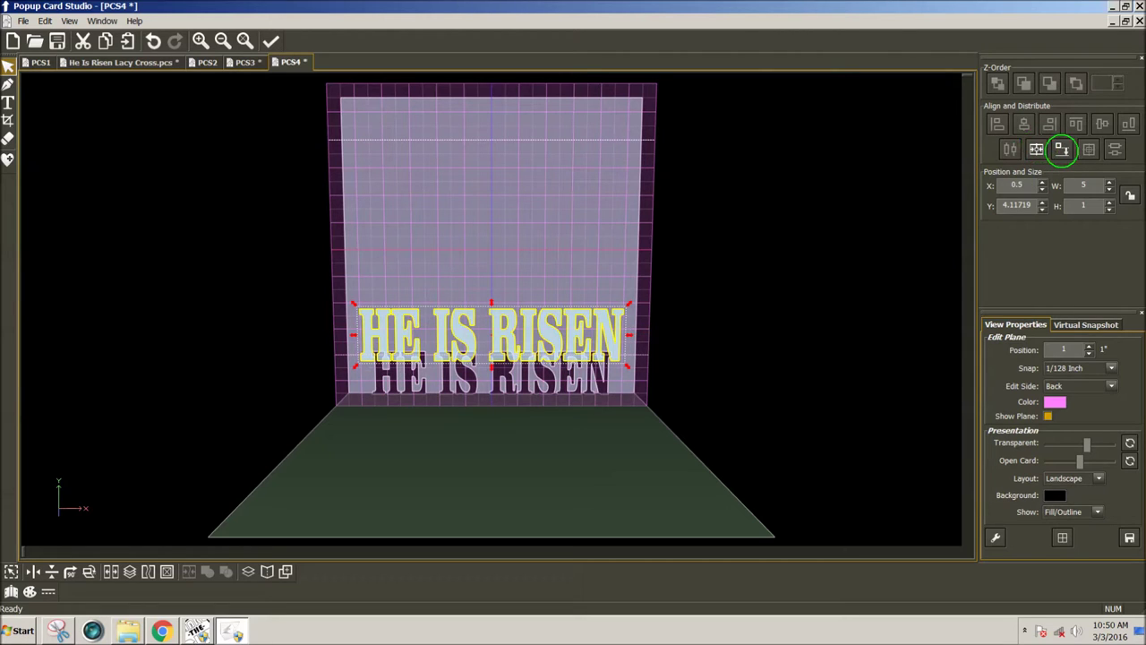
{"action": "left_click", "coordinate": [1061, 149]}
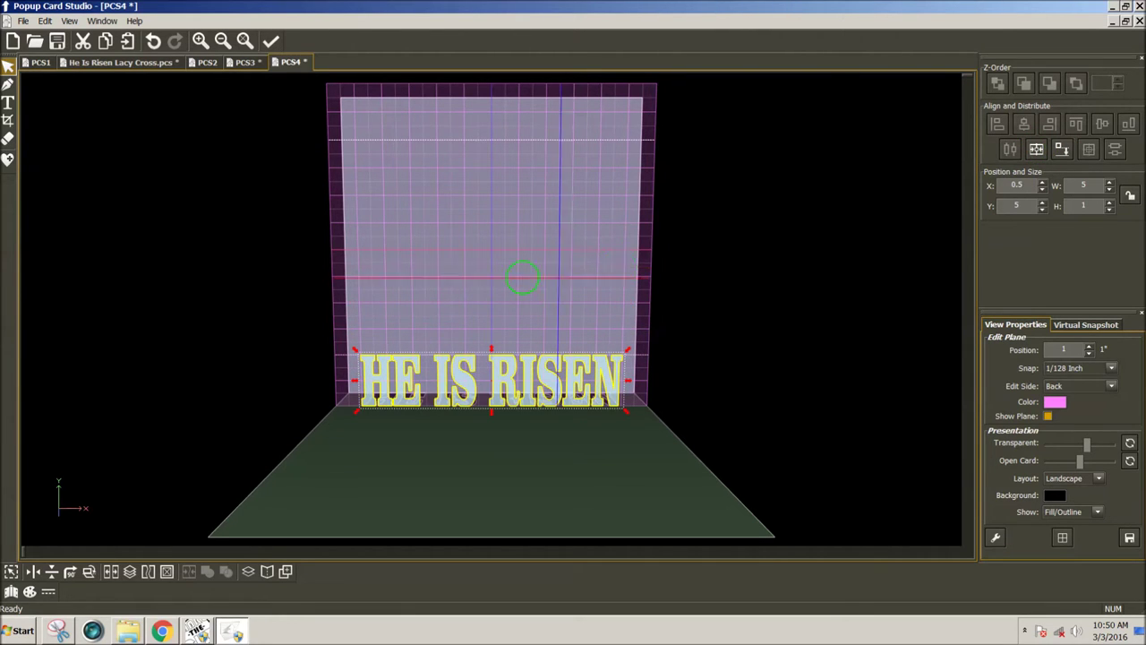
Make the card's base the editing plane and get ready to draw lines
{"action": "mouse_move", "coordinate": [451, 255]}
{"action": "middle_mouse_down"}
{"action": "mouse_move", "coordinate": [475, 367]}
{"action": "mouse_move", "coordinate": [481, 301]}
{"action": "mouse_move", "coordinate": [544, 300]}
{"action": "mouse_move", "coordinate": [479, 290]}
{"action": "mouse_move", "coordinate": [589, 281]}
{"action": "mouse_move", "coordinate": [594, 299]}
{"action": "mouse_move", "coordinate": [412, 276]}
{"action": "mouse_move", "coordinate": [428, 260]}
{"action": "middle_mouse_up"}
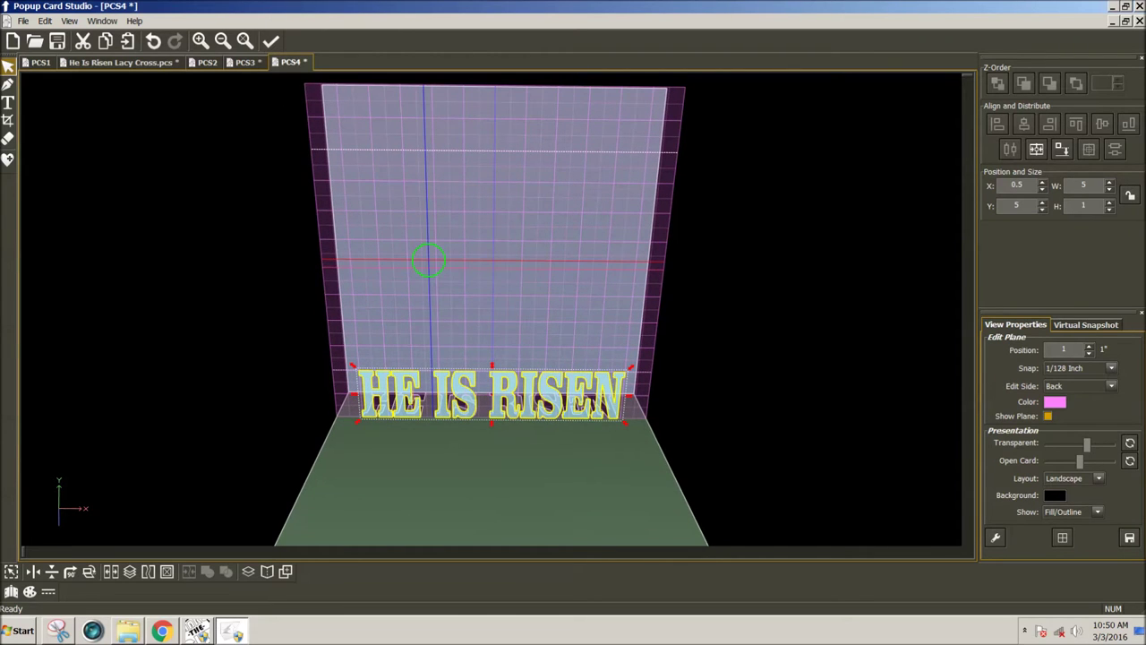
{"action": "key", "text": "Tab"}
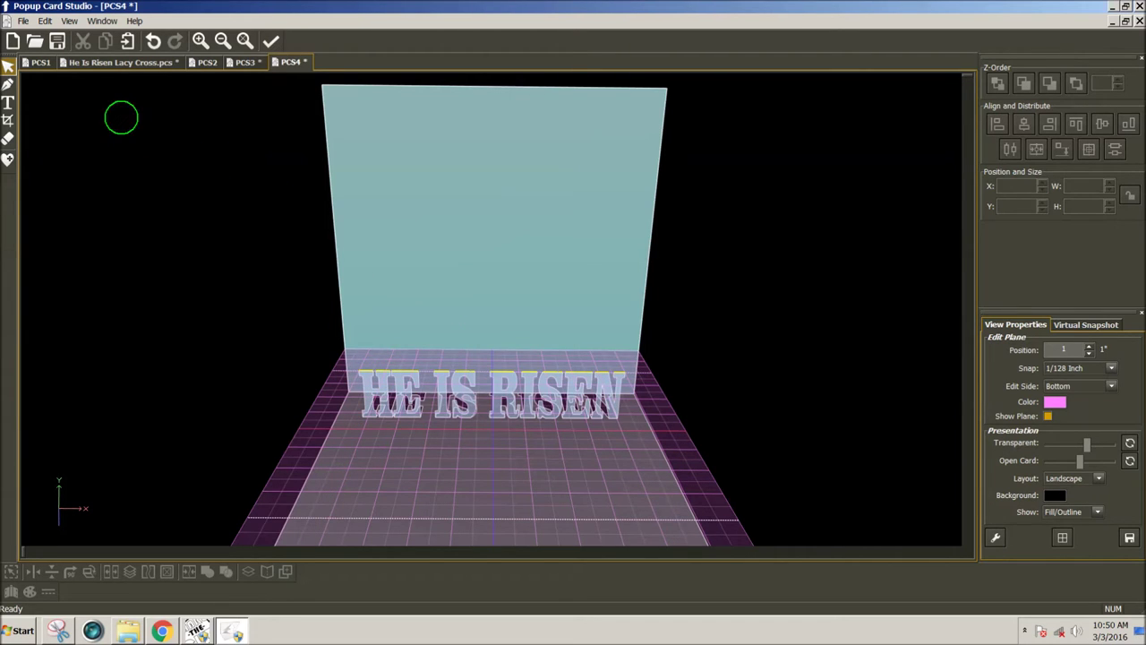
{"action": "left_click", "coordinate": [8, 84]}
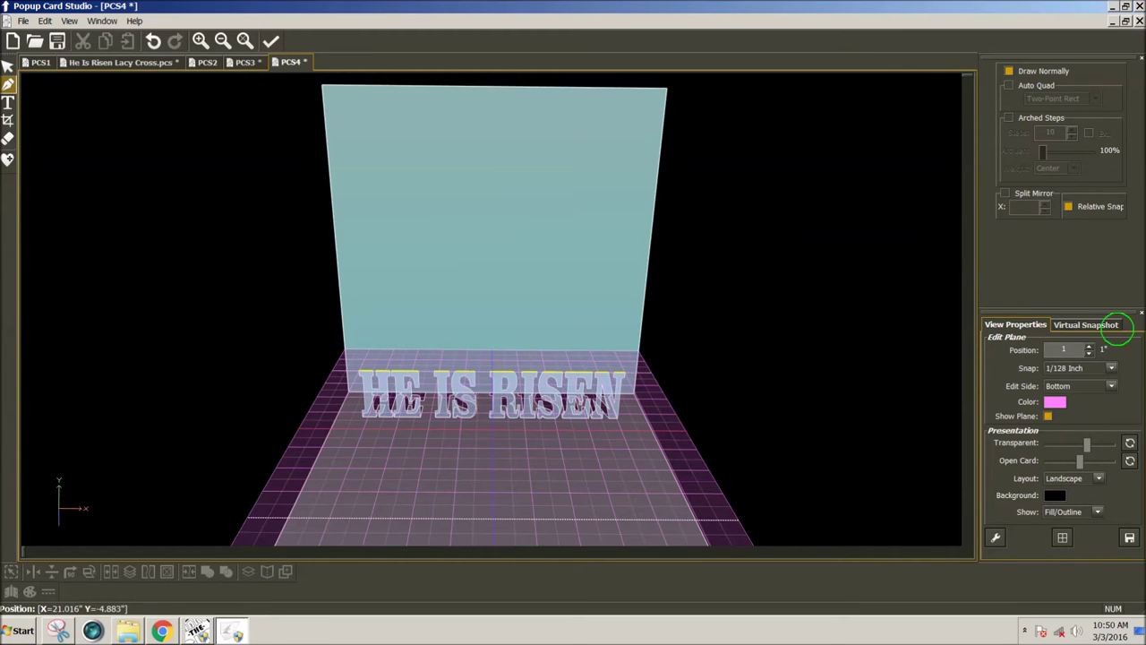
Change the edit plane colour to light grey and set snapping to 1/8 inch
{"action": "left_click", "coordinate": [1055, 401]}
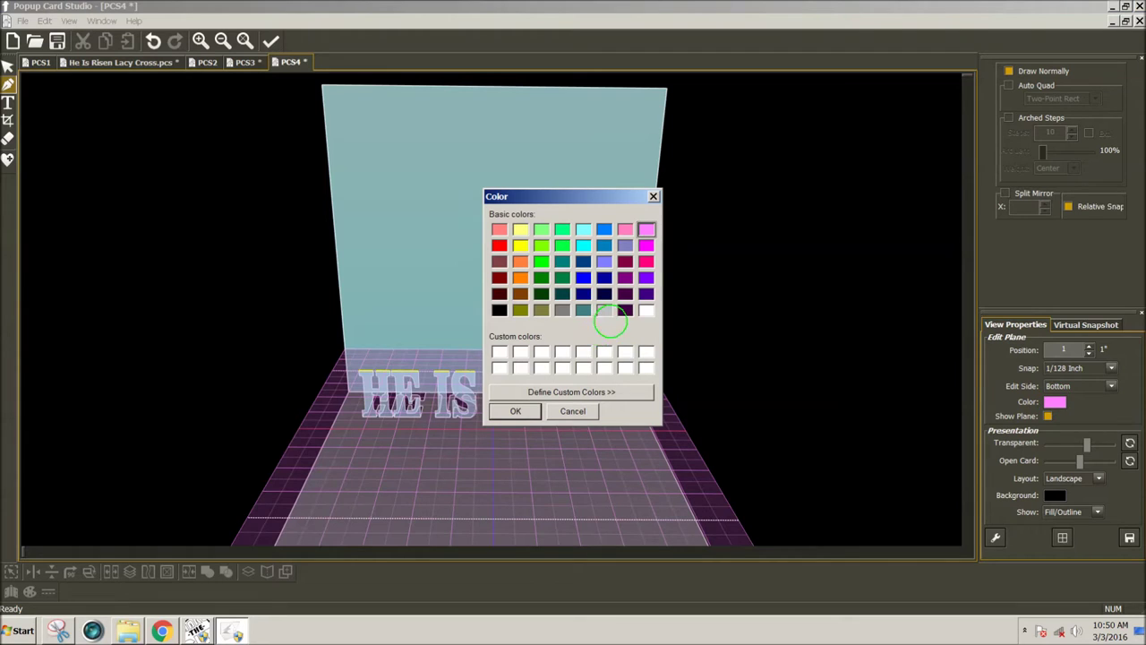
{"action": "left_click", "coordinate": [605, 310]}
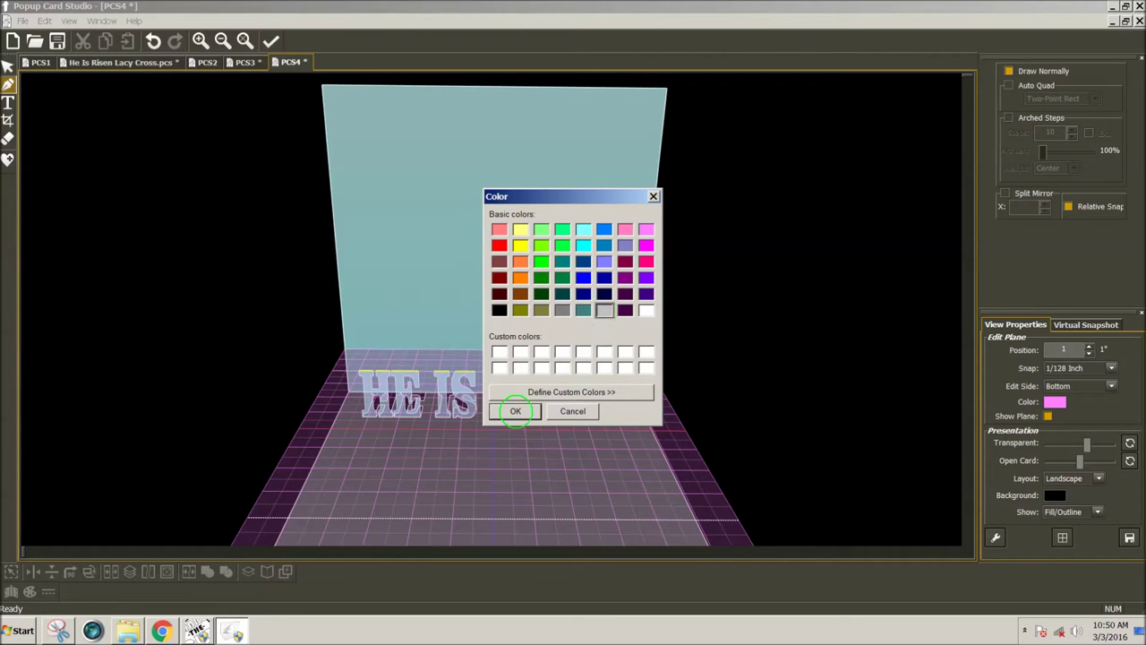
{"action": "left_click", "coordinate": [515, 411]}
{"action": "scroll", "coordinate": [577, 323], "scroll_direction": "up", "scroll_amount": 5}
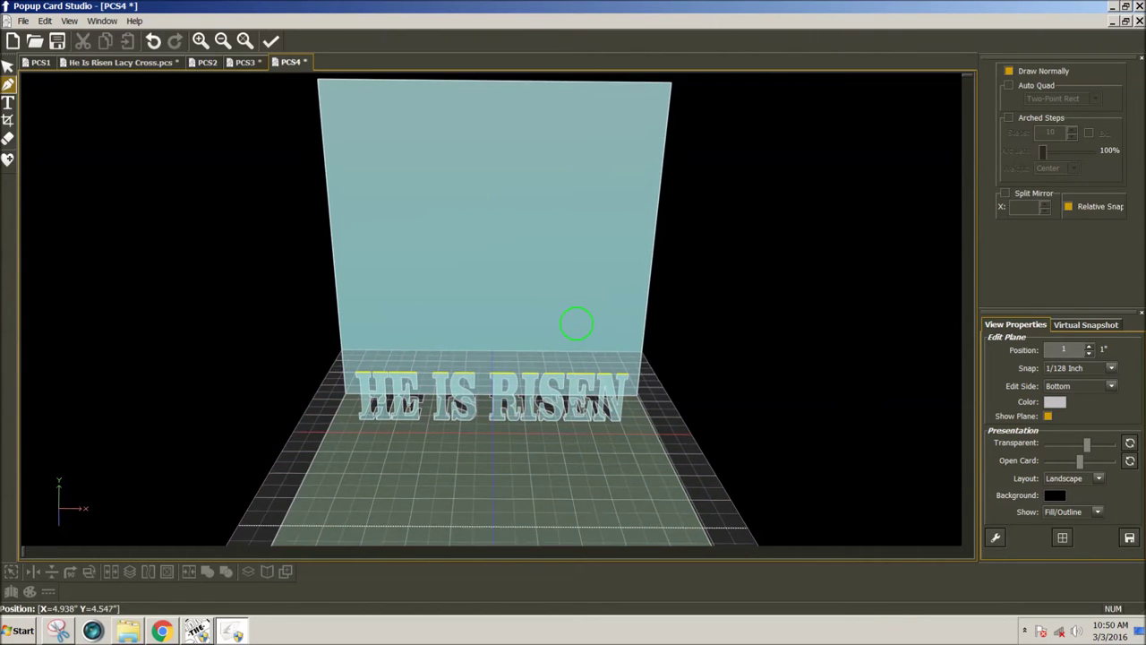
{"action": "scroll", "coordinate": [576, 323], "scroll_direction": "up", "scroll_amount": 1}
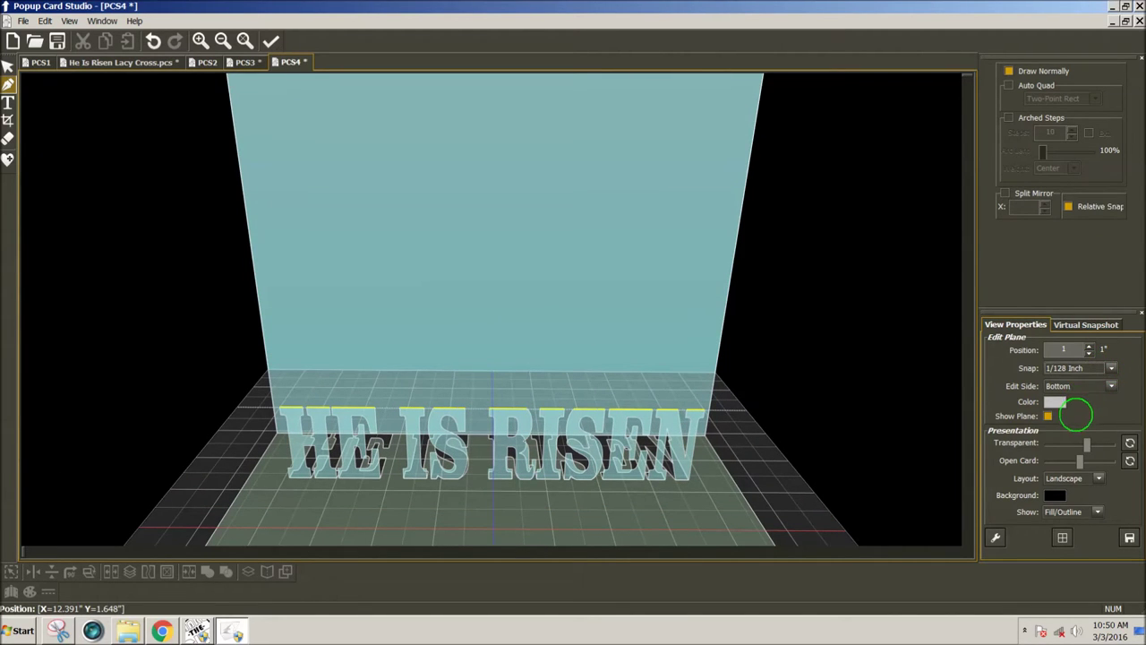
{"action": "left_click", "coordinate": [1076, 413]}
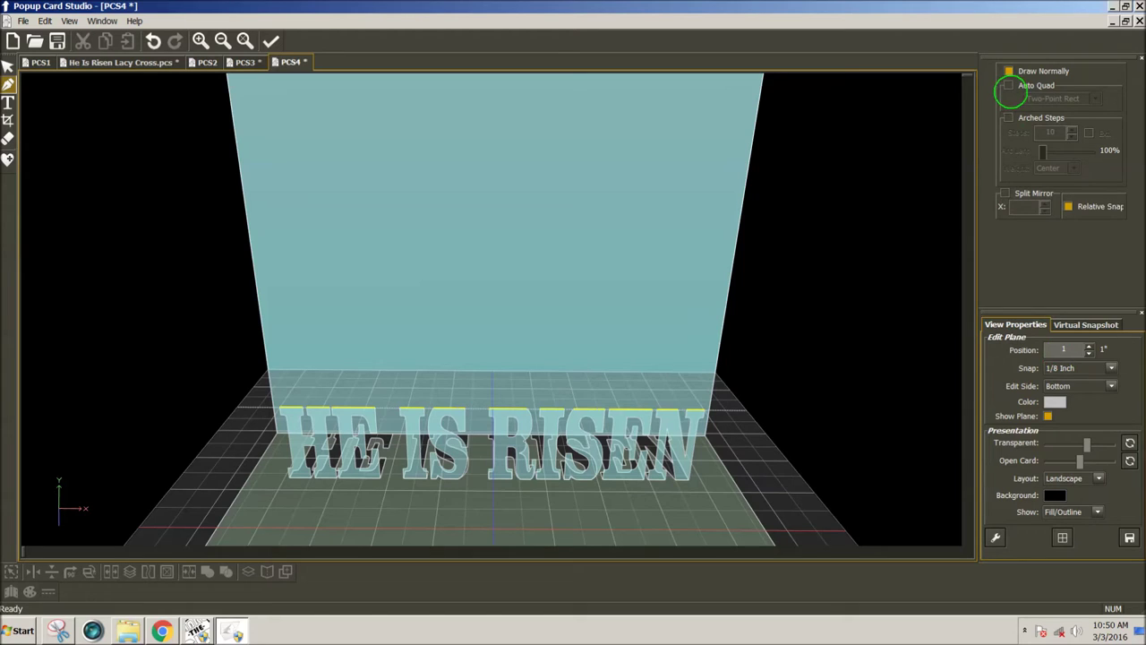
Draw a two-point rectangular box on the card's base using Auto Quad
{"action": "left_click", "coordinate": [1009, 85]}
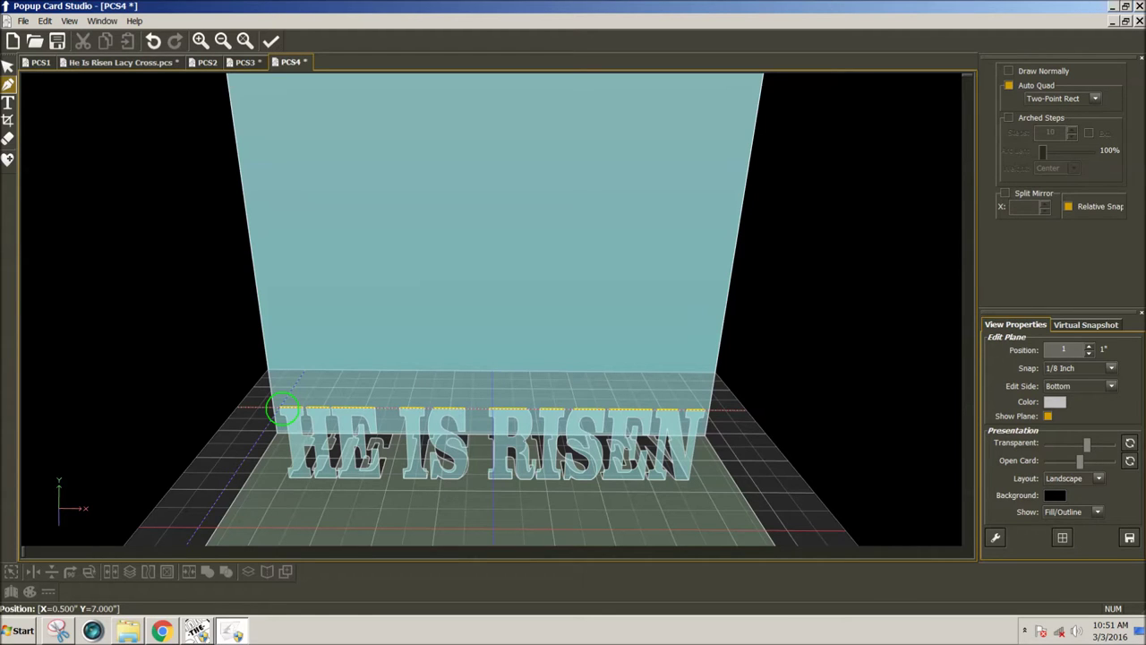
{"action": "left_click", "coordinate": [282, 410]}
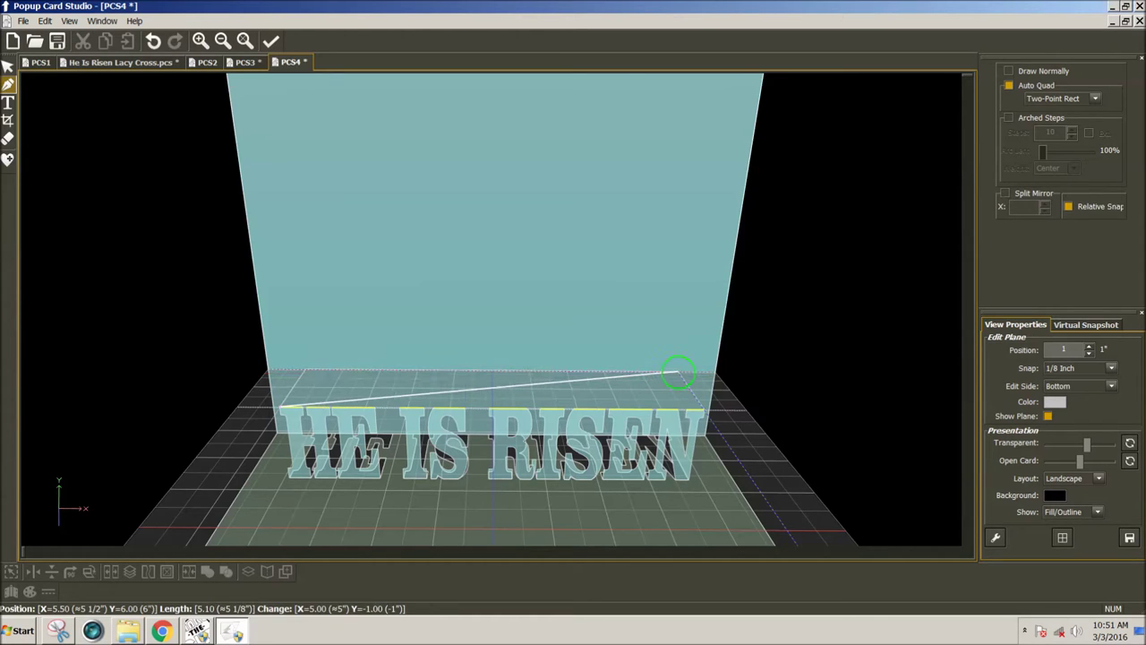
{"action": "left_click", "coordinate": [678, 373]}
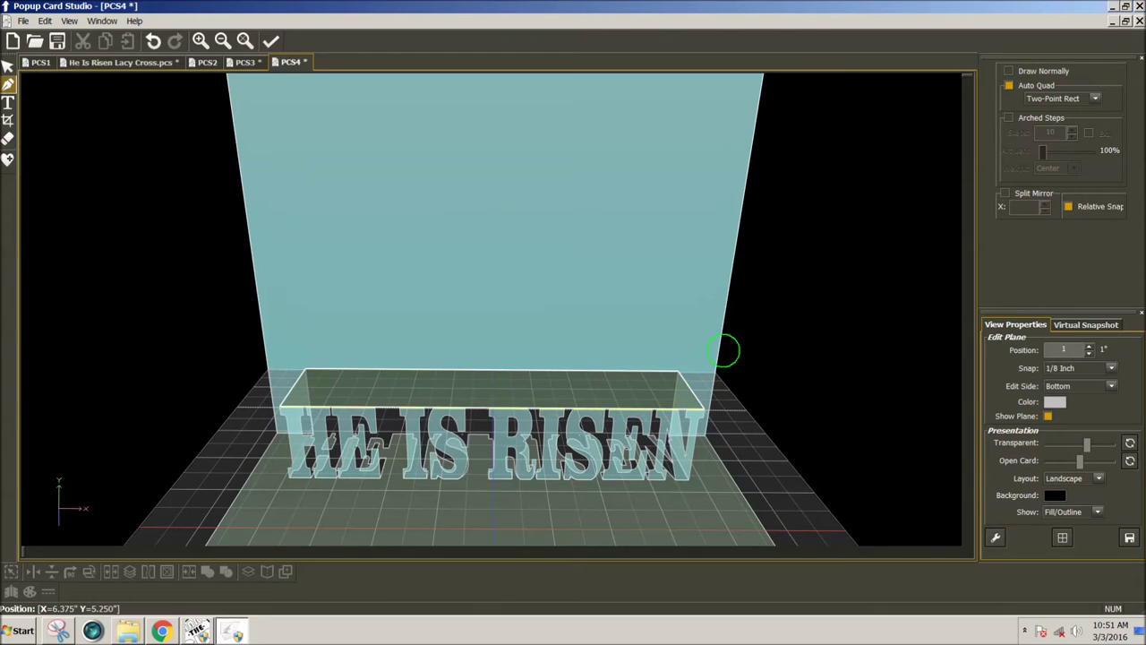
{"action": "middle_click_drag", "start_coordinate": [427, 266], "coordinate": [360, 260]}
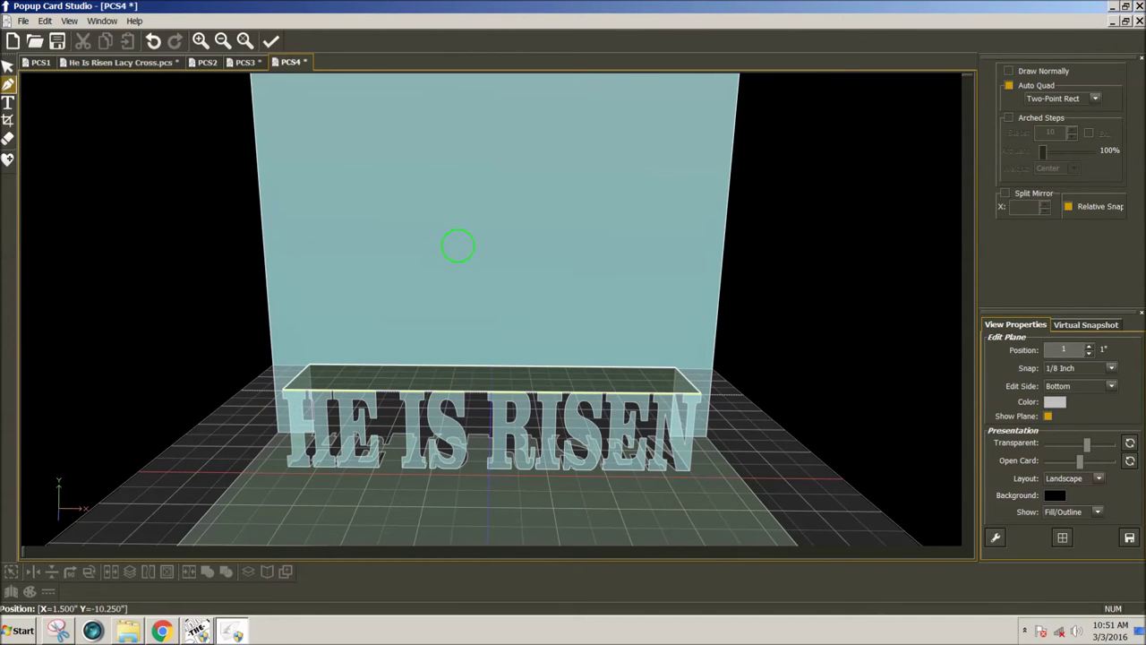
Switch editing to the back plane and set its position to 0.5 inch
{"action": "left_click", "coordinate": [458, 245]}
{"action": "left_click", "coordinate": [1066, 349]}
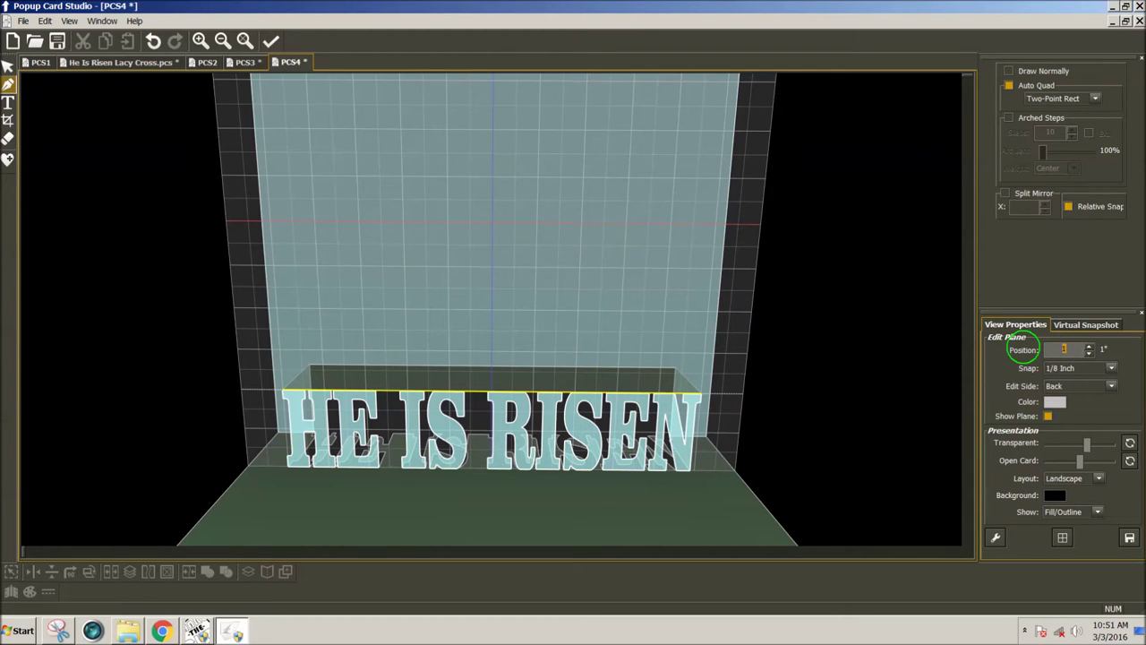
{"action": "type", "text": ".5"}
{"action": "key", "text": "Return"}
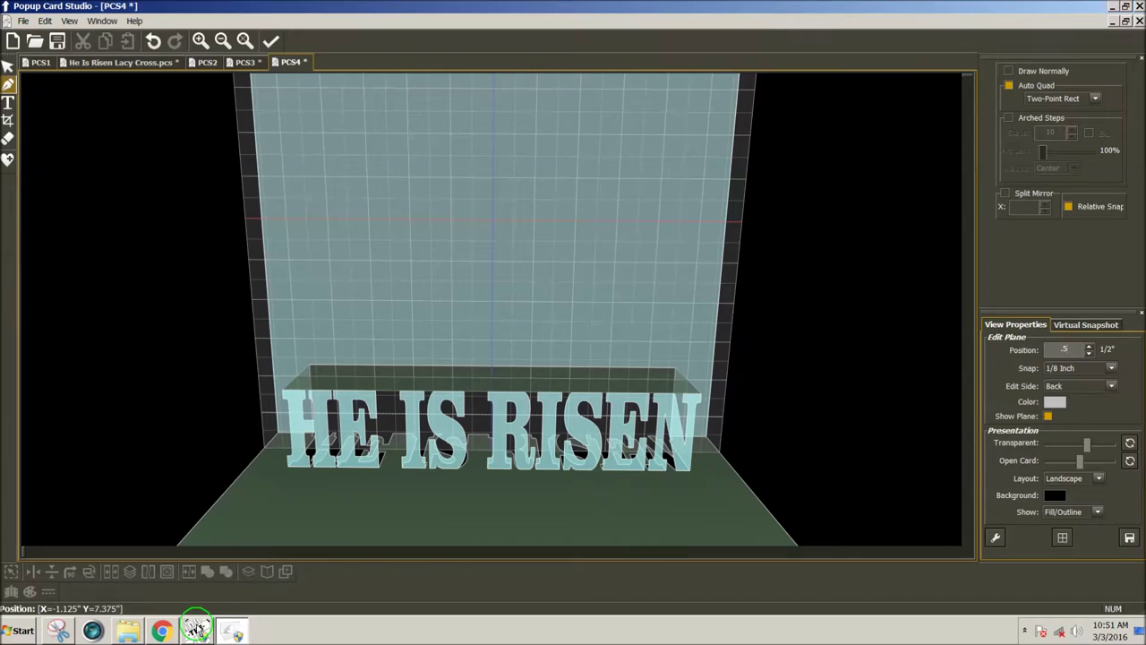
{"action": "left_click", "coordinate": [197, 630]}
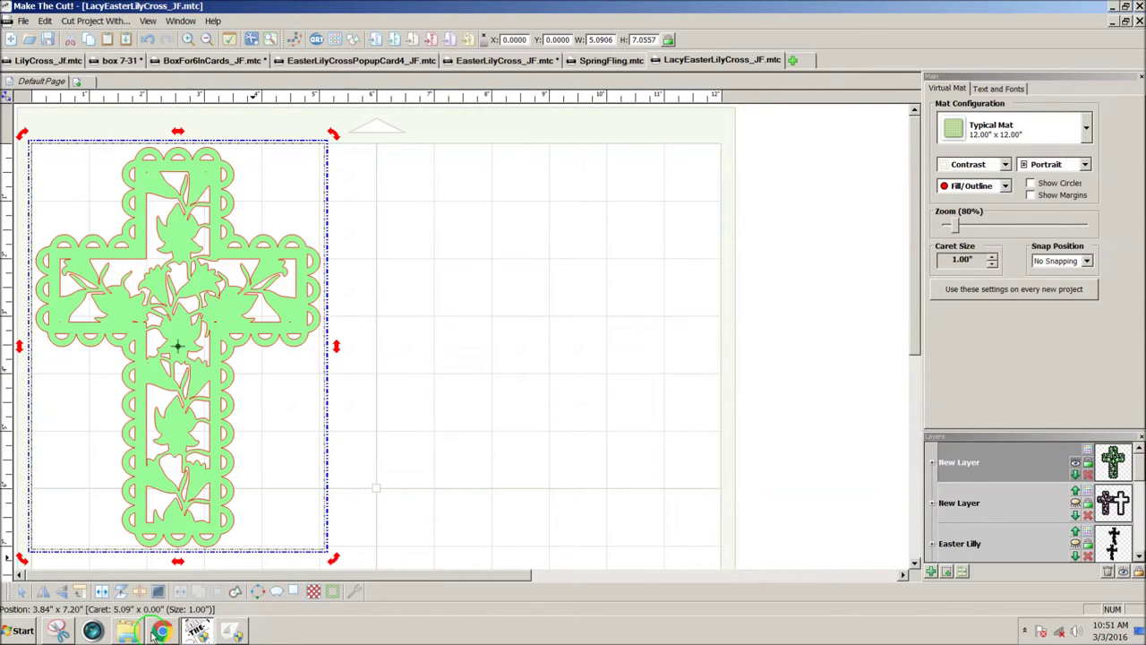
{"action": "left_click", "coordinate": [232, 631]}
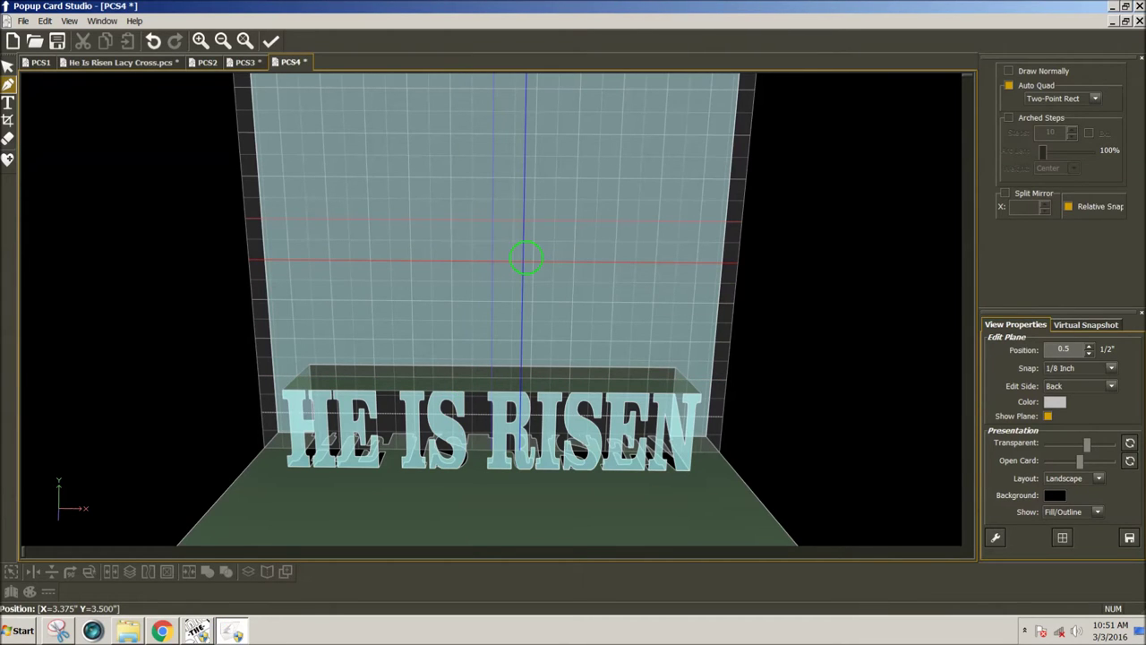
Paste the lacy cross onto the back card, set its height to 4.5, and centre it
{"action": "left_click", "coordinate": [8, 67]}
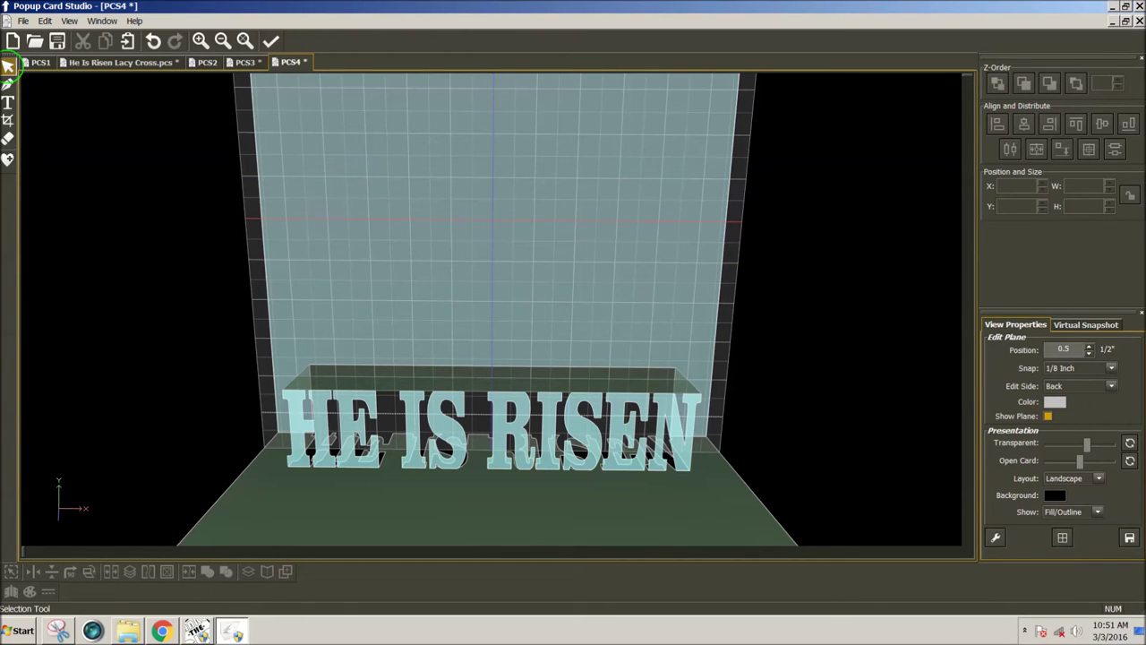
{"action": "key", "text": "ctrl+v"}
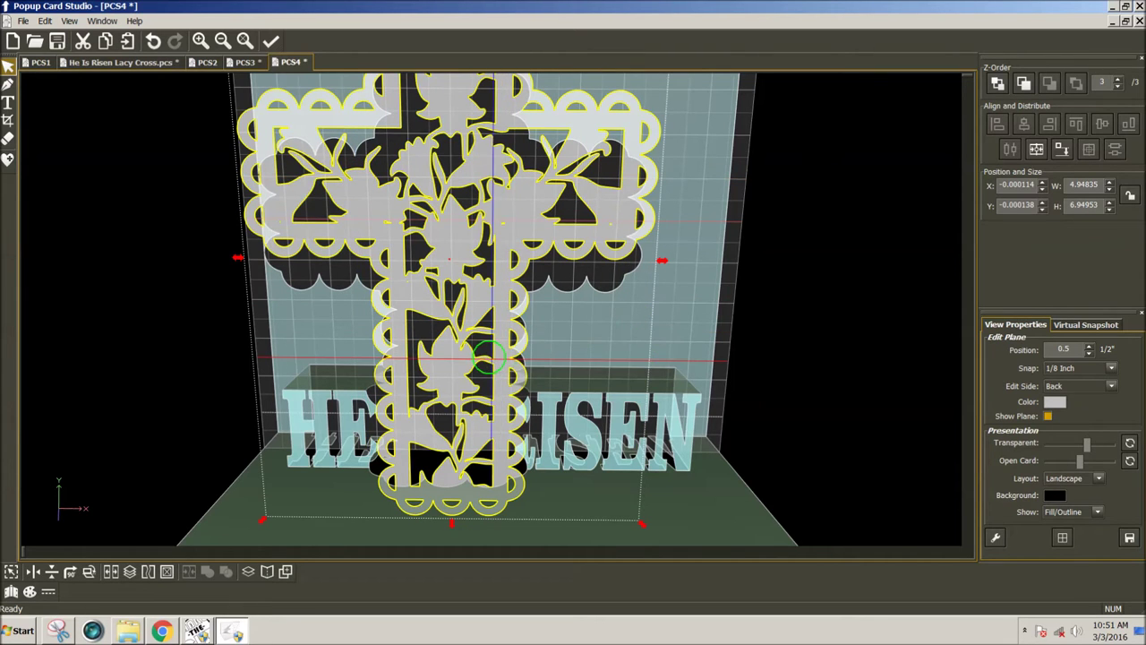
{"action": "left_click_drag", "start_coordinate": [488, 369], "coordinate": [519, 333]}
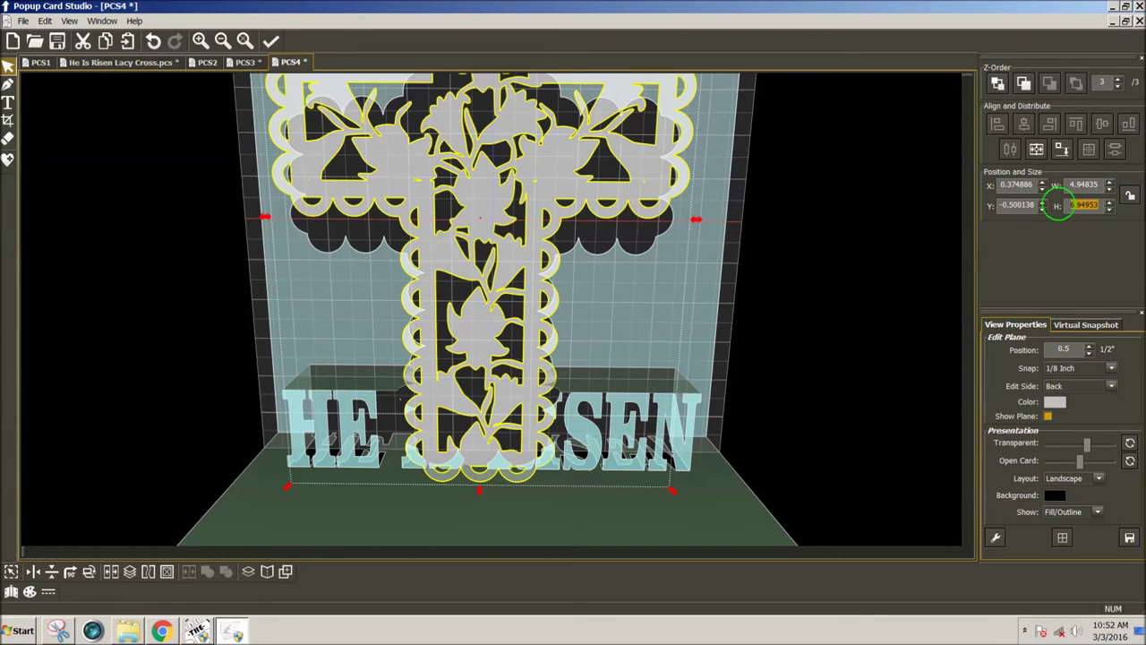
{"action": "double_click", "coordinate": [1071, 206]}
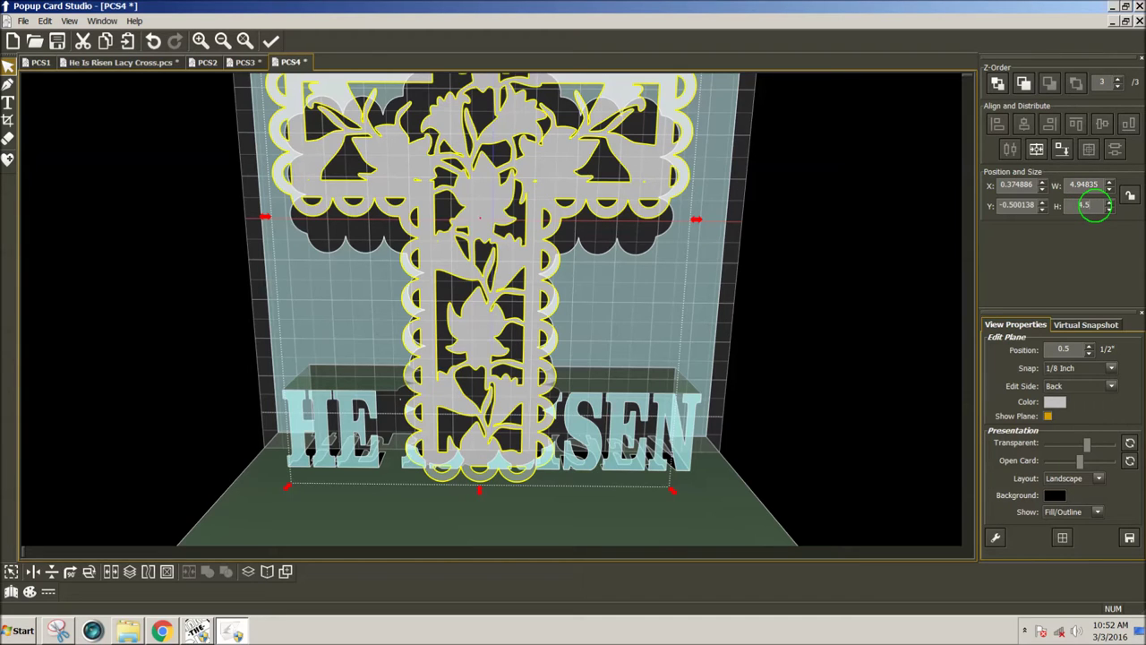
{"action": "key", "text": "Return"}
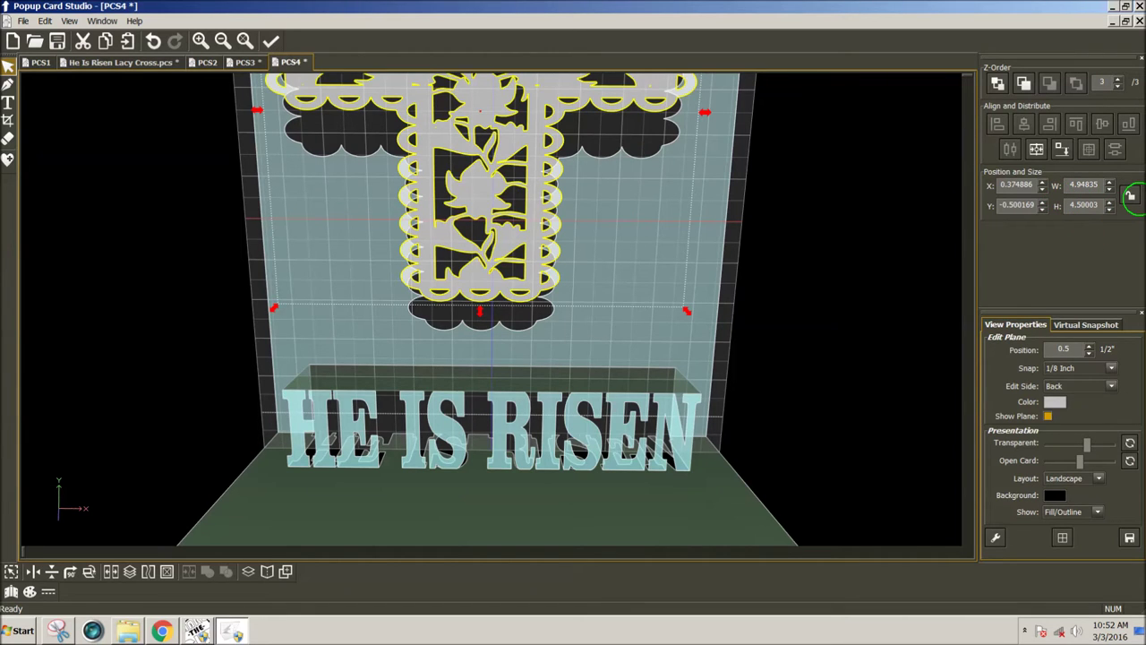
{"action": "key", "text": "ctrl+z"}
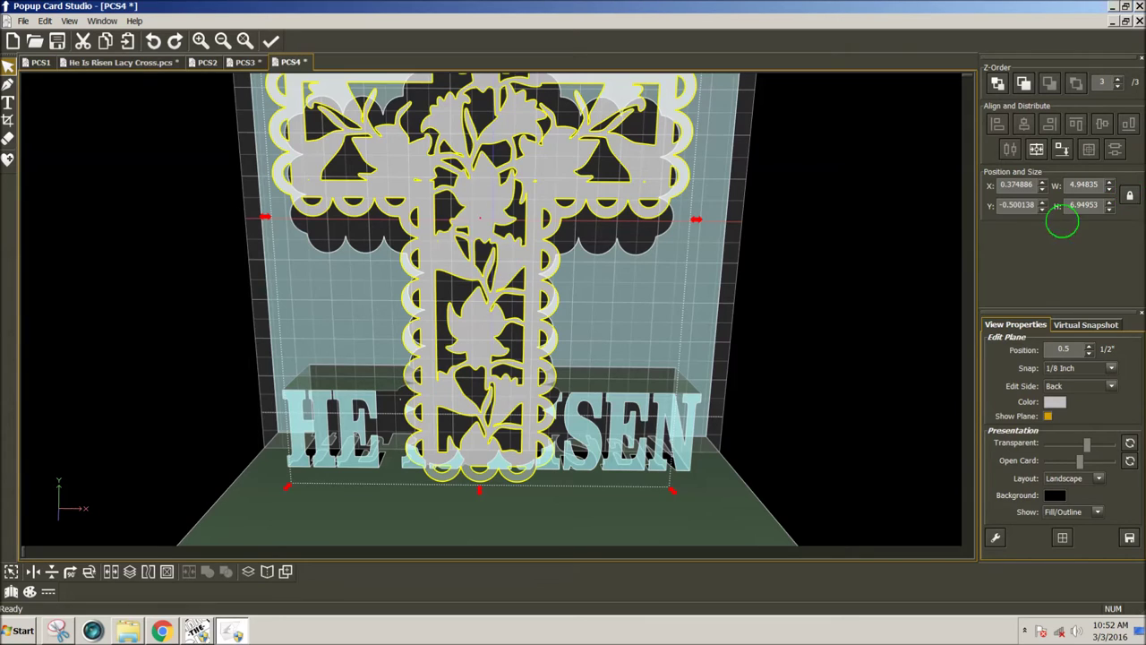
{"action": "double_click", "coordinate": [1084, 204]}
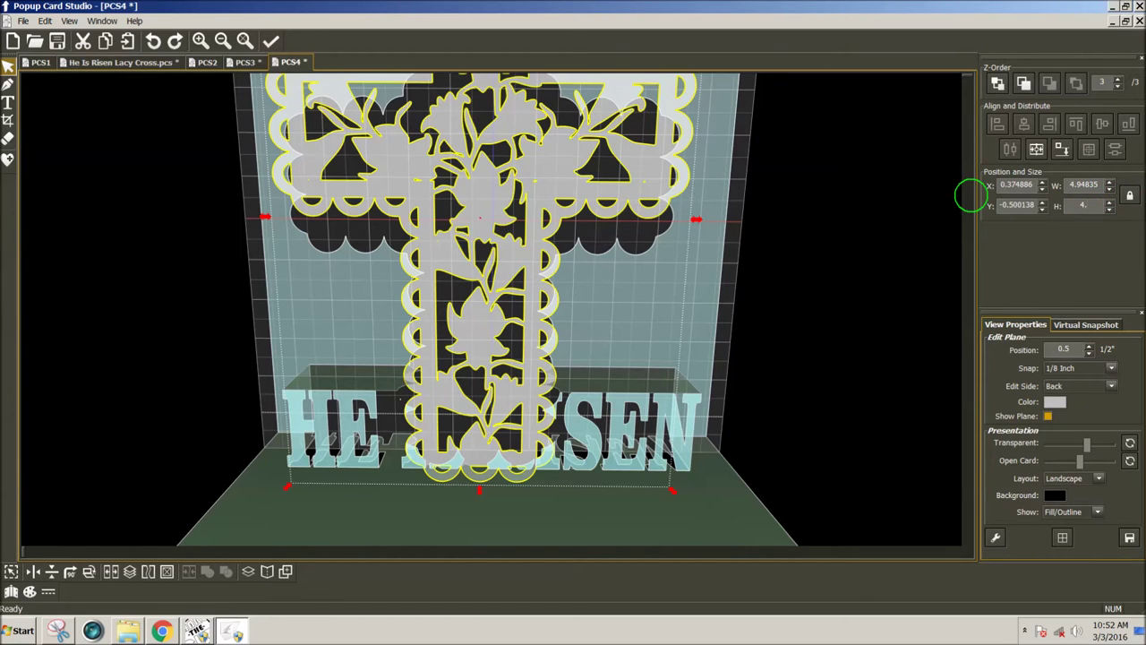
{"action": "key", "text": "Return"}
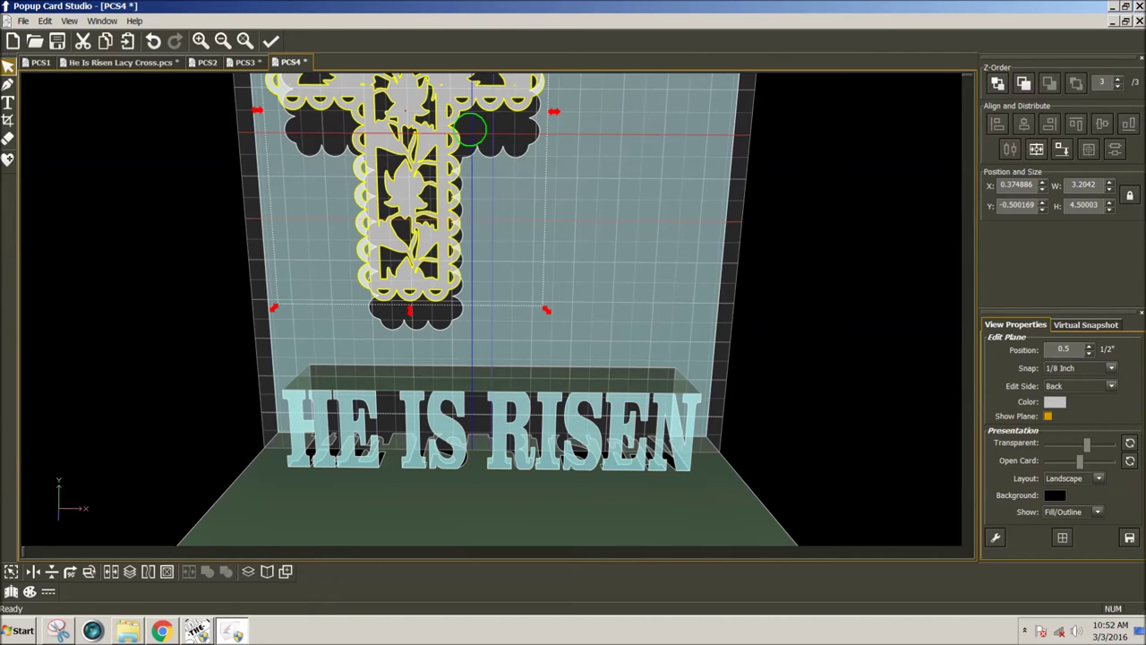
{"action": "left_click_drag", "start_coordinate": [481, 224], "coordinate": [538, 251]}
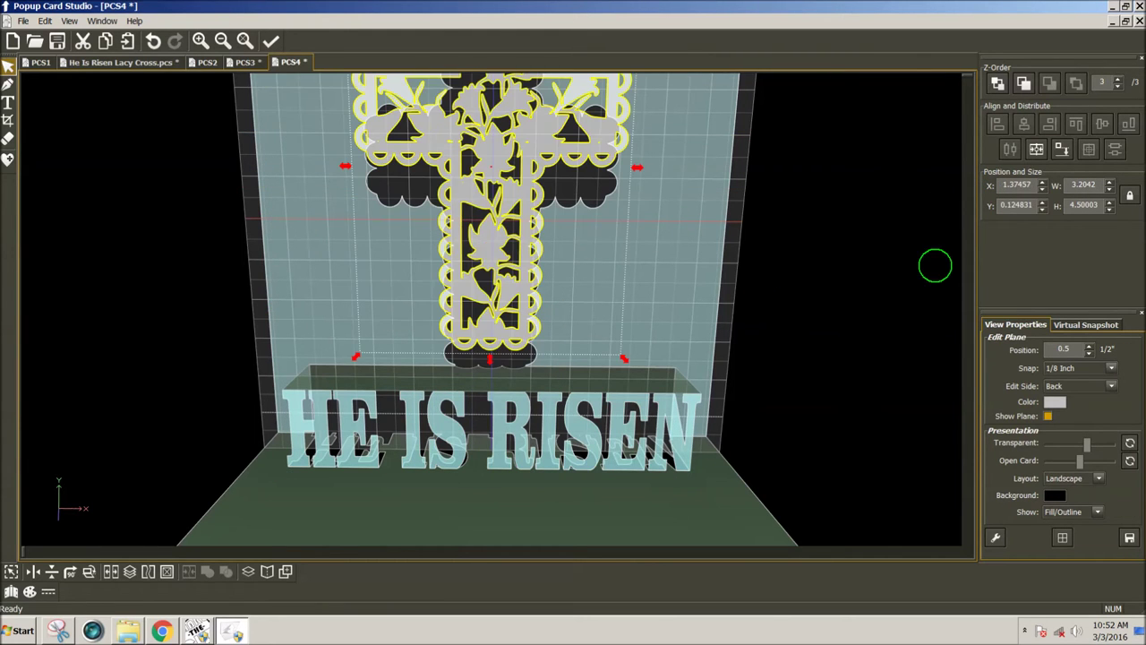
Nudge the lacy cross slightly lower and centre it horizontally on the back panel
{"action": "scroll", "coordinate": [935, 194], "scroll_direction": "down", "scroll_amount": 5}
{"action": "scroll", "coordinate": [938, 188], "scroll_direction": "down", "scroll_amount": 2}
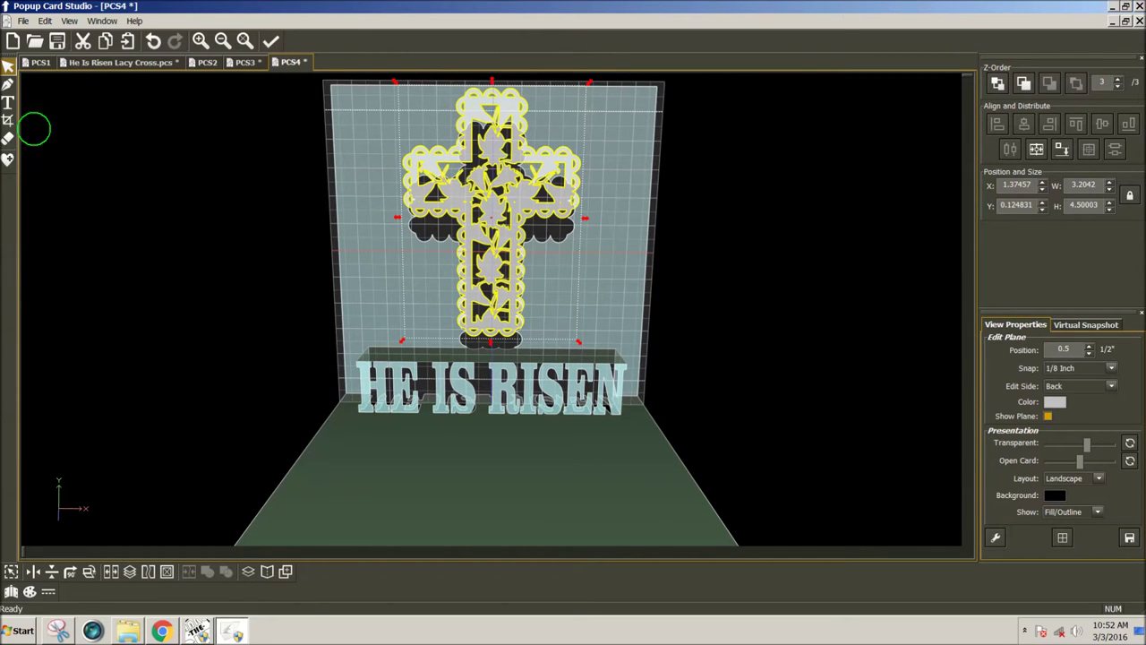
{"action": "left_click", "coordinate": [7, 119]}
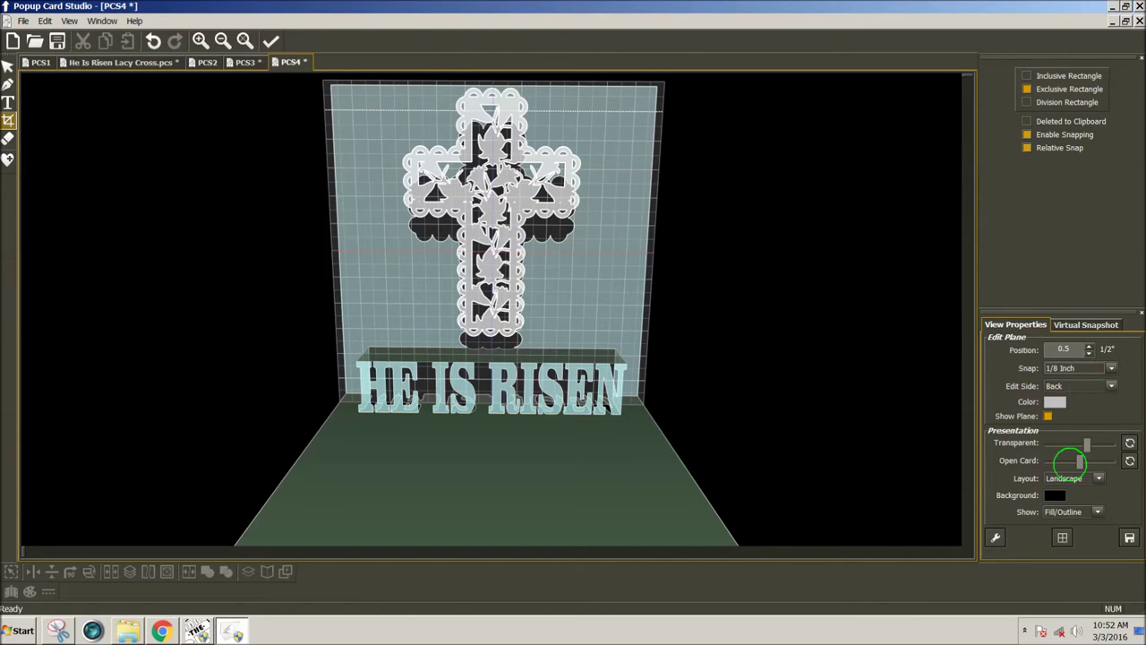
{"action": "scroll", "coordinate": [1081, 460], "scroll_direction": "down", "scroll_amount": 4}
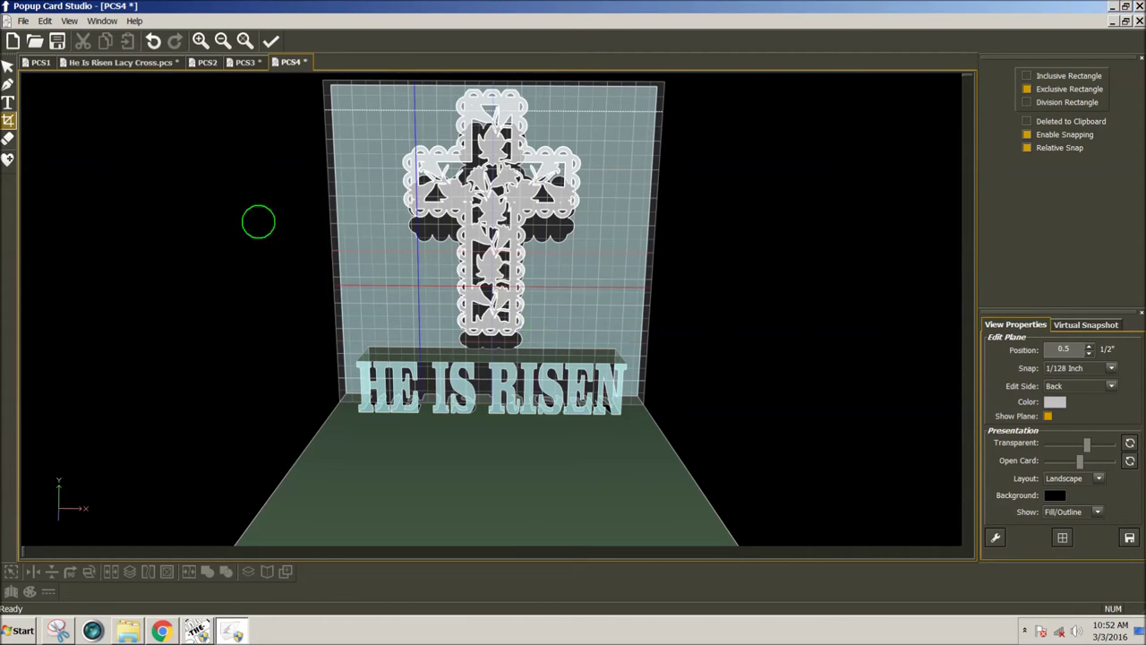
{"action": "left_click", "coordinate": [8, 66]}
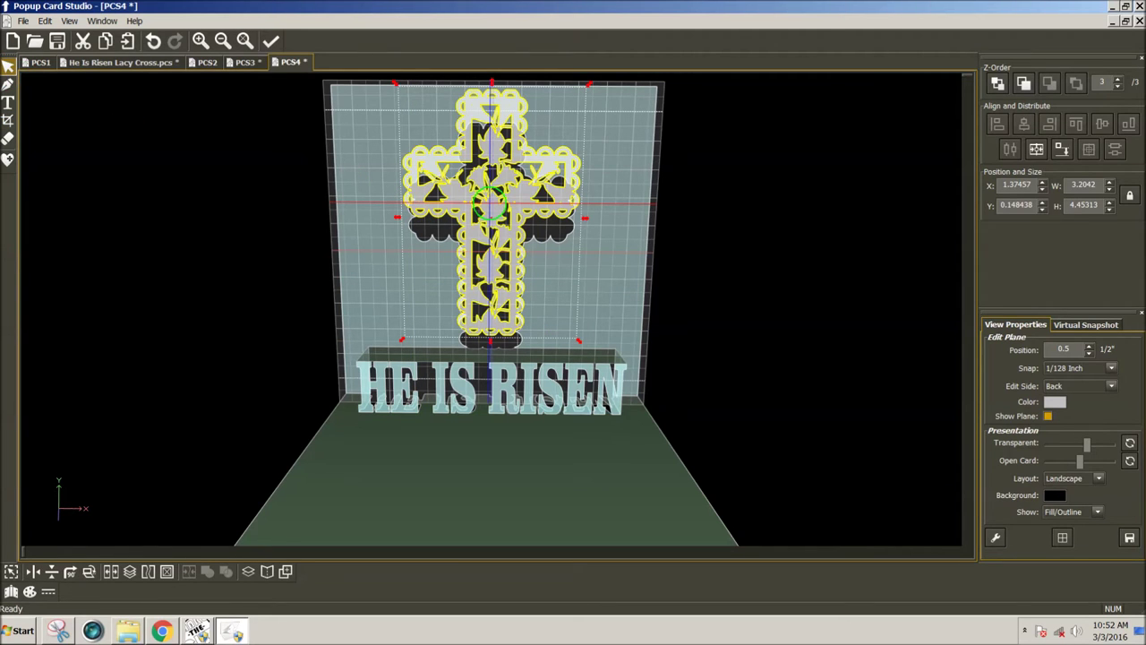
{"action": "left_click_drag", "start_coordinate": [491, 205], "coordinate": [490, 217]}
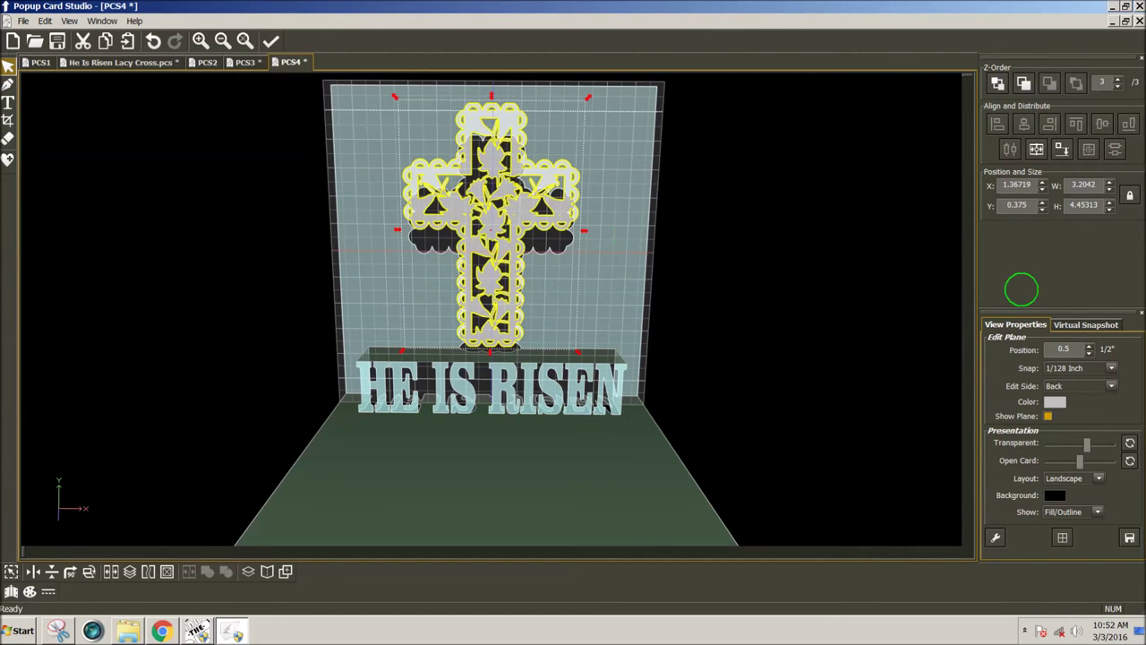
{"action": "left_click", "coordinate": [1060, 148]}
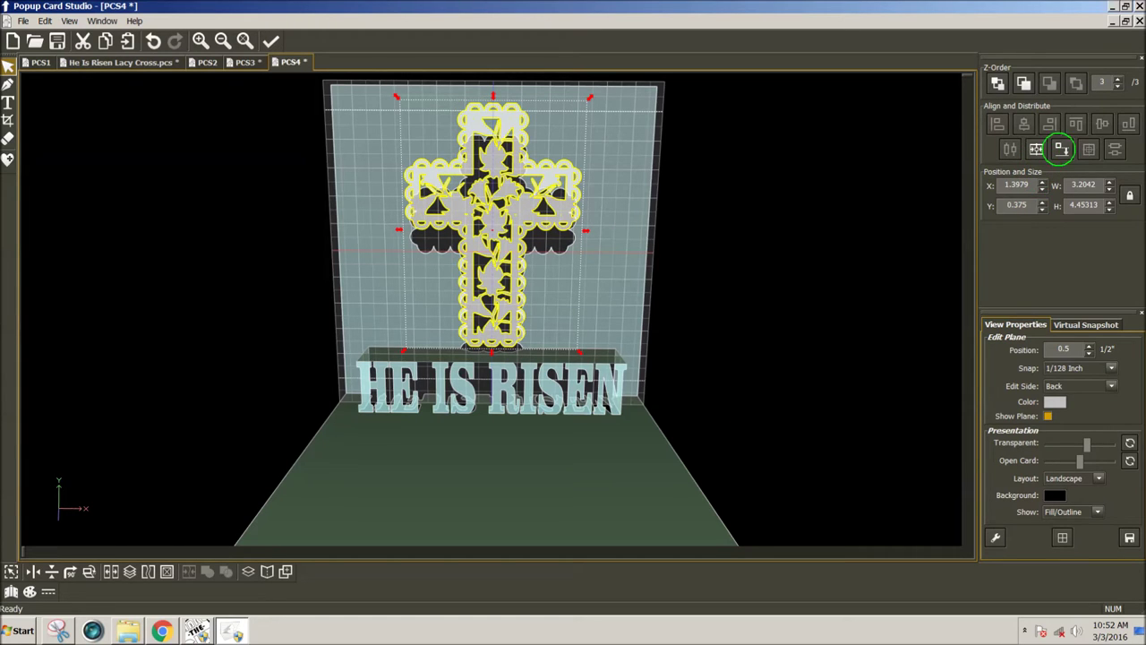
{"action": "left_click", "coordinate": [1060, 149]}
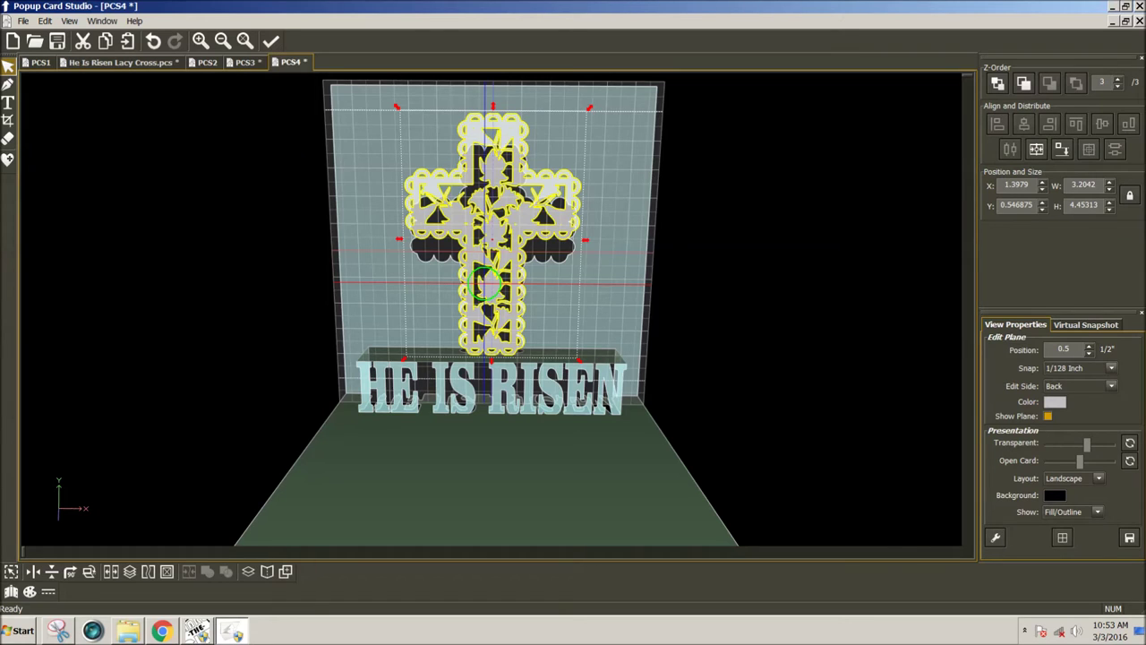
{"action": "key", "text": "b"}
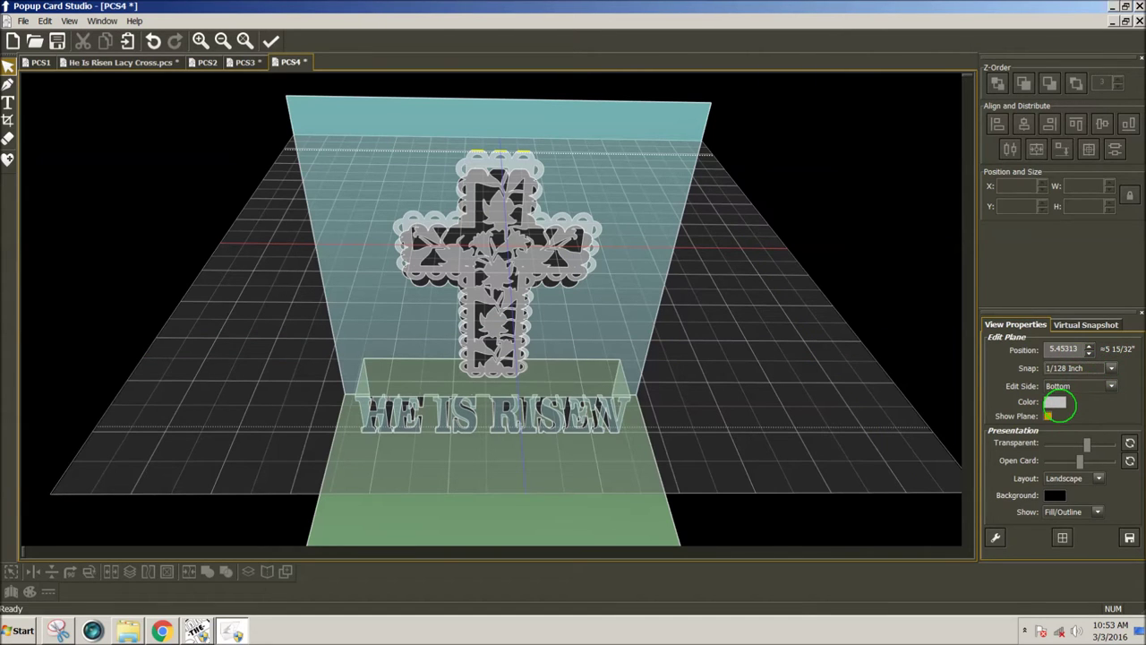
Draw a small two-point rectangle across the top of the lacy cross on the bottom plane
{"action": "scroll", "coordinate": [1057, 406], "scroll_direction": "up", "scroll_amount": 5}
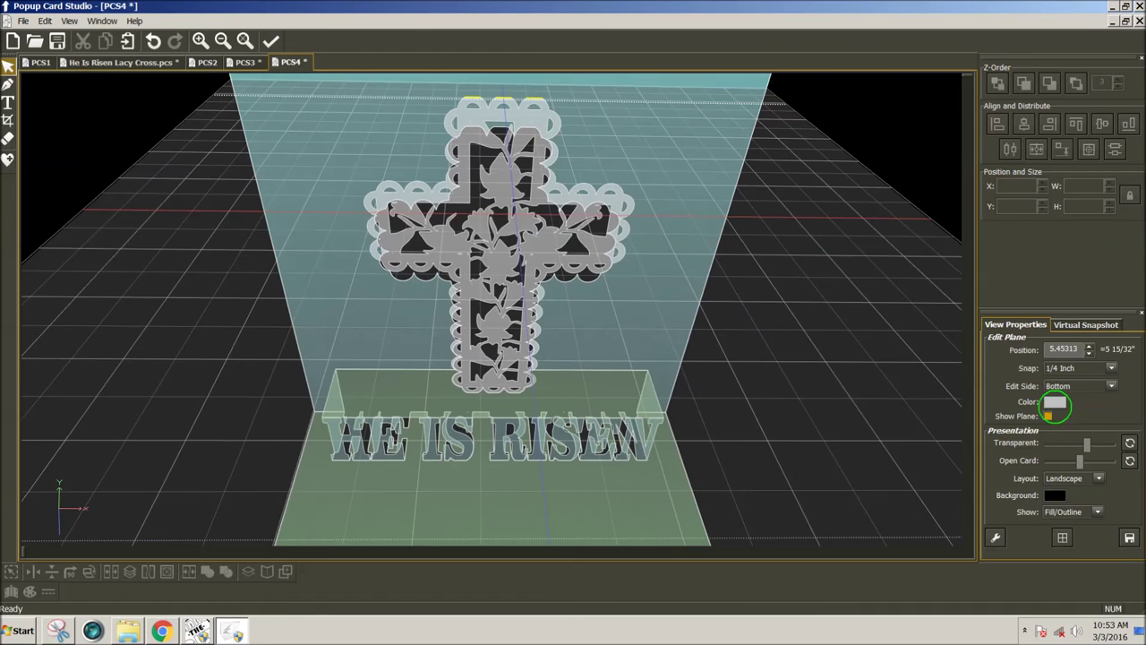
{"action": "left_click_drag", "start_coordinate": [660, 286], "coordinate": [649, 356]}
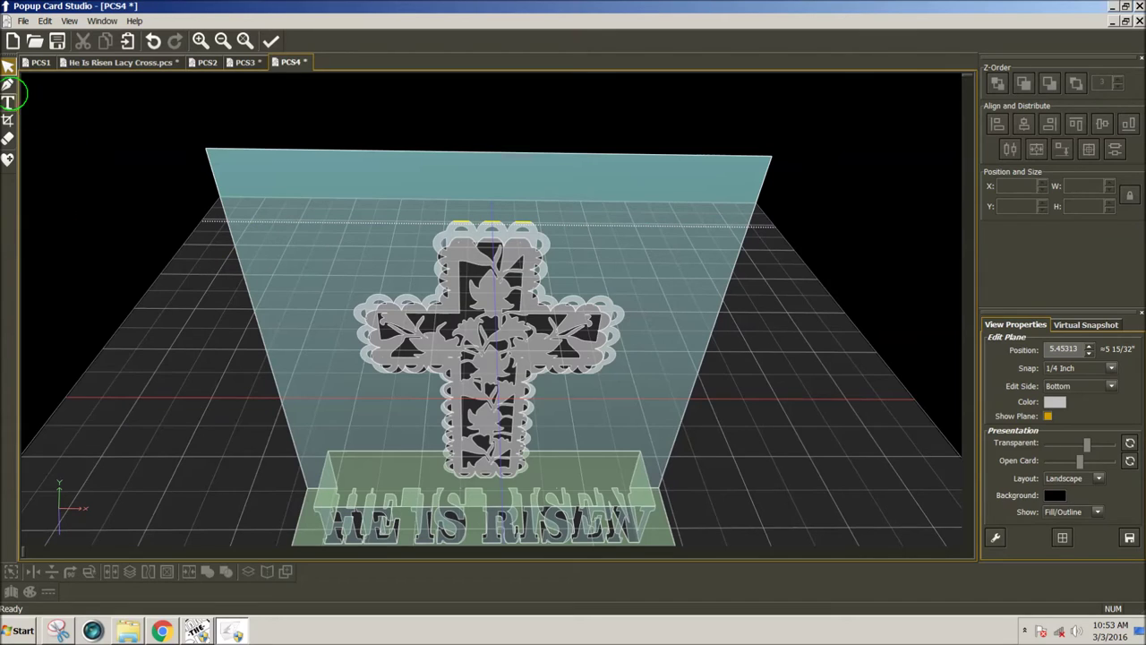
{"action": "left_click", "coordinate": [9, 84]}
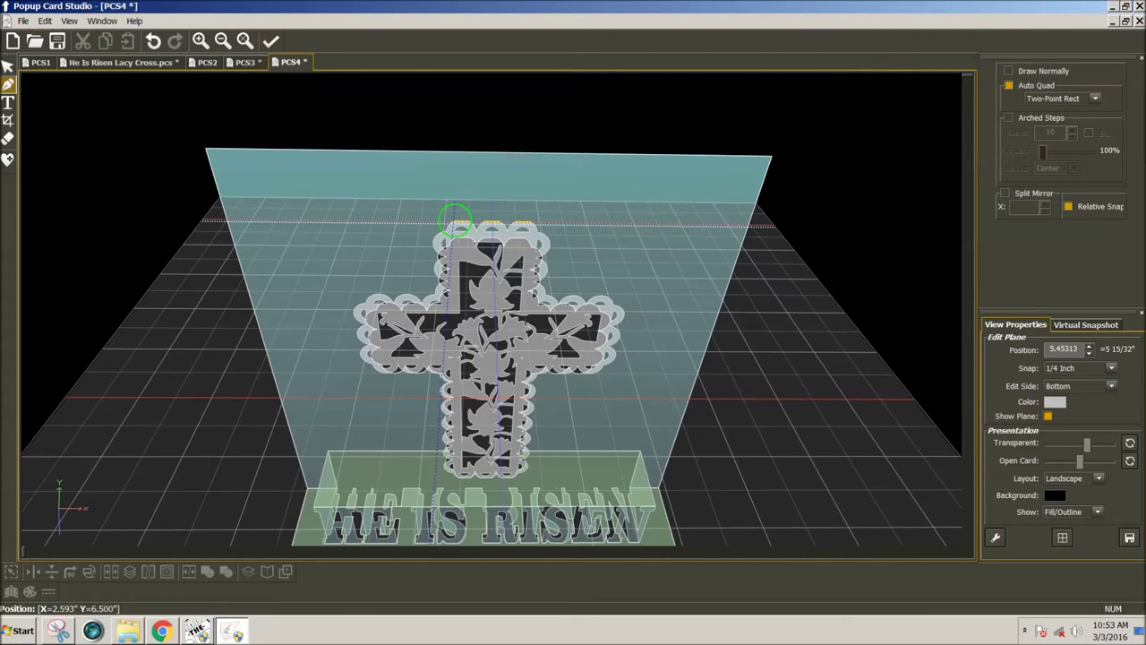
{"action": "left_click", "coordinate": [455, 219]}
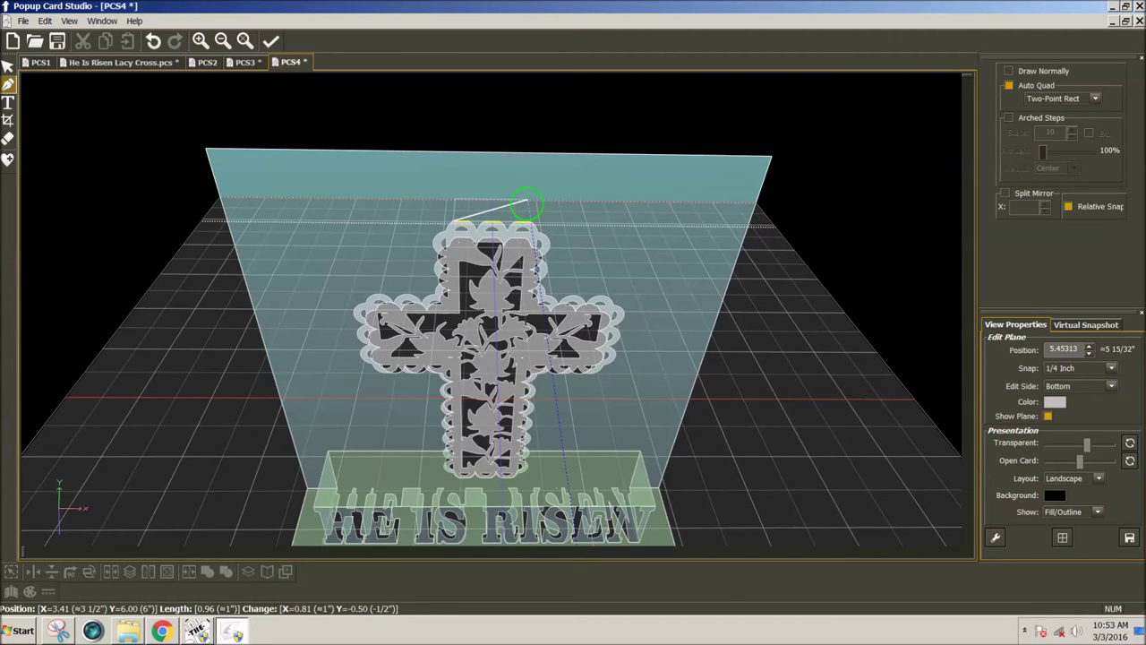
{"action": "left_click", "coordinate": [528, 204]}
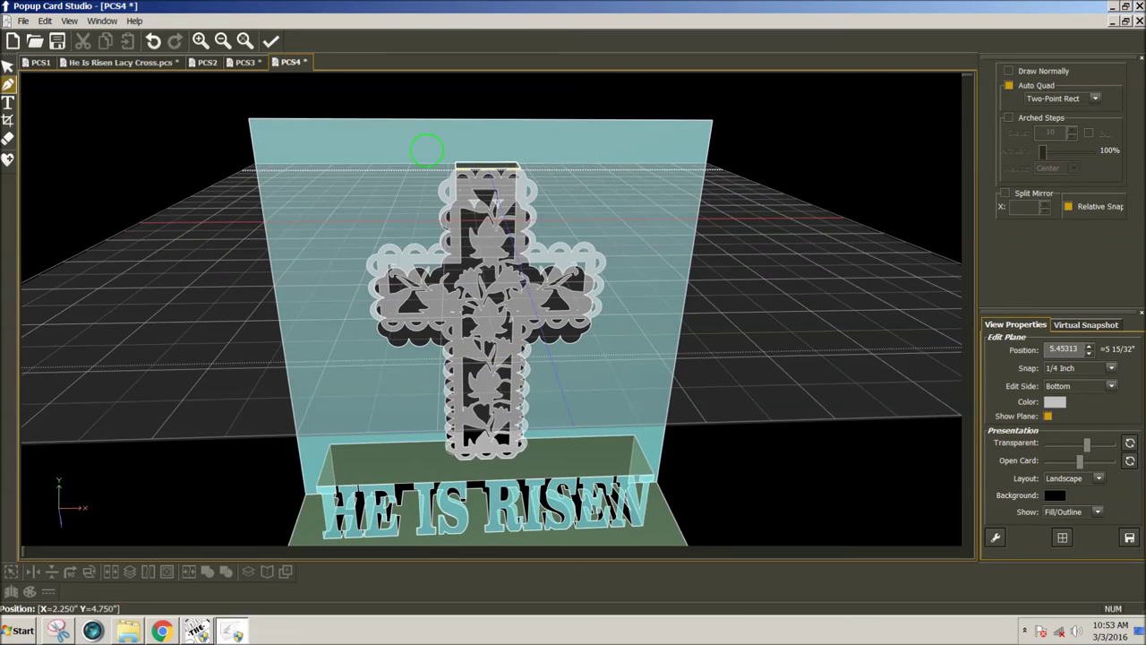
{"action": "right_click_drag", "start_coordinate": [598, 392], "coordinate": [840, 383]}
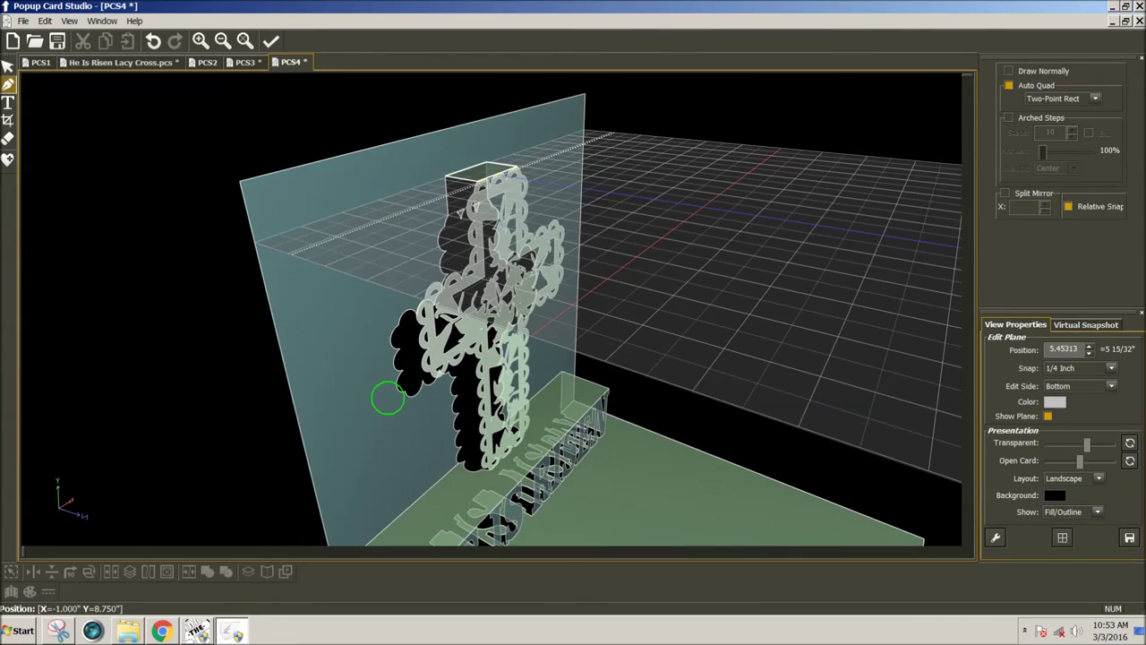
{"action": "right_click_drag", "start_coordinate": [320, 392], "coordinate": [159, 343]}
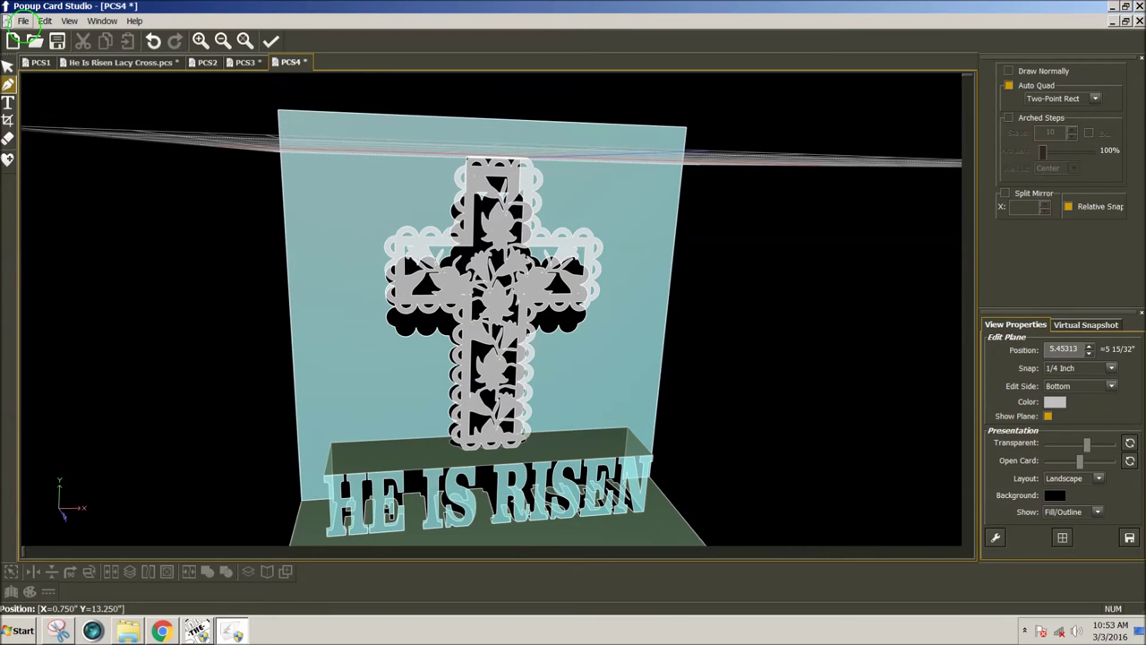
Open Print Preview from the File menu to see page 1 with the cross, fold lines and lettering
{"action": "left_click", "coordinate": [24, 21]}
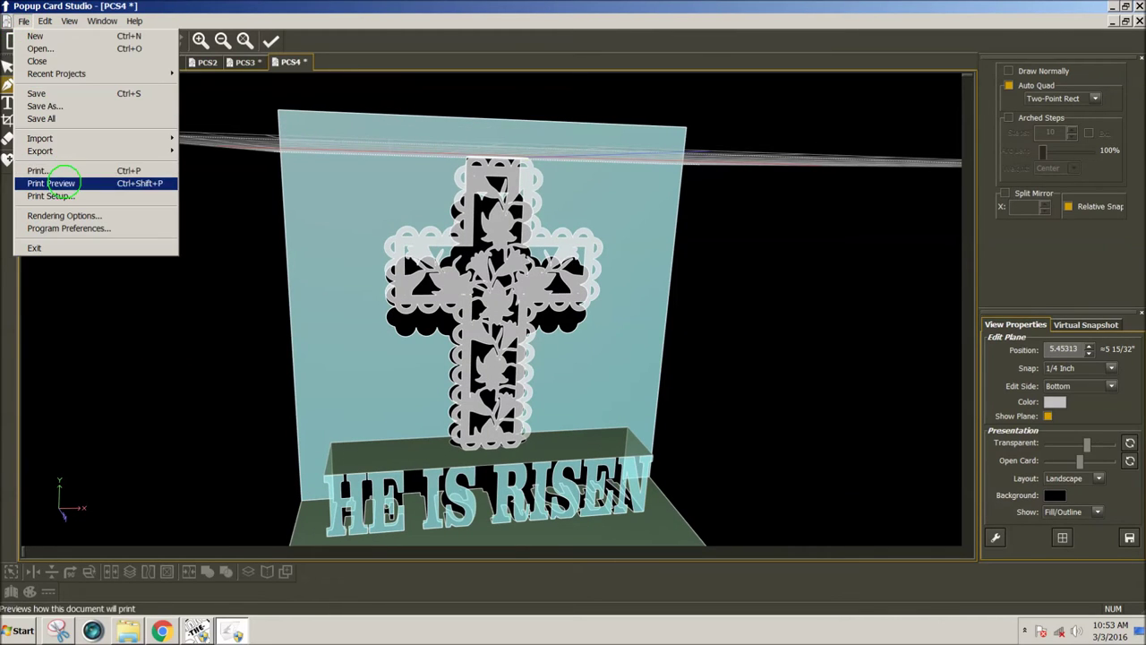
{"action": "left_click", "coordinate": [64, 183]}
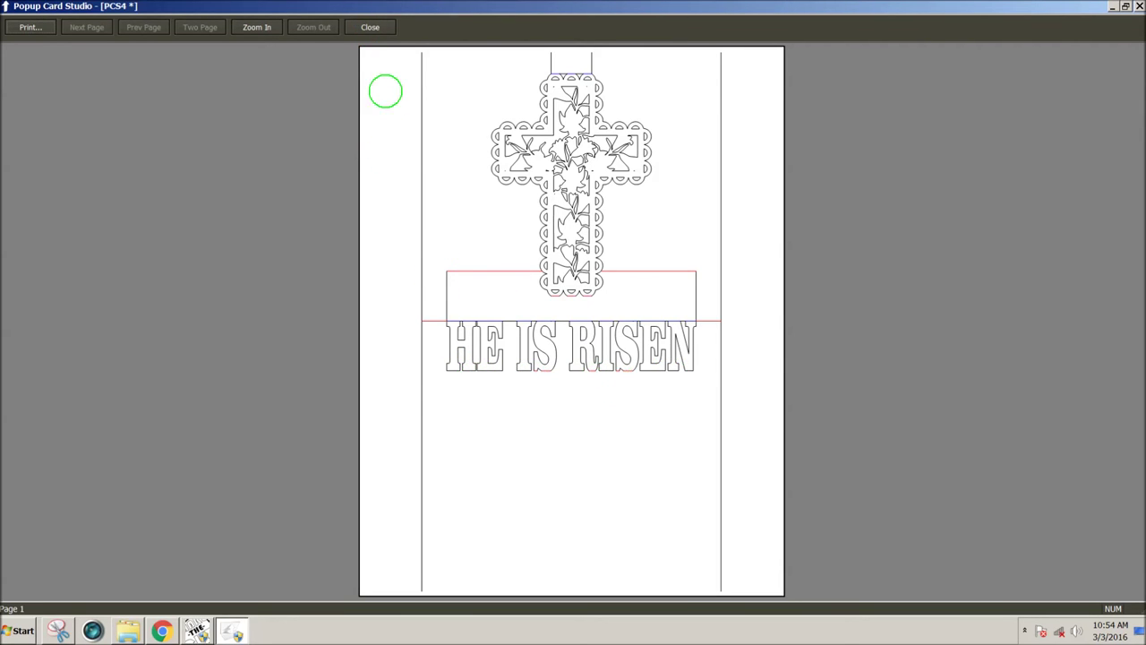
Close the print preview and select the HE IS RISEN text
{"action": "left_click", "coordinate": [371, 27]}
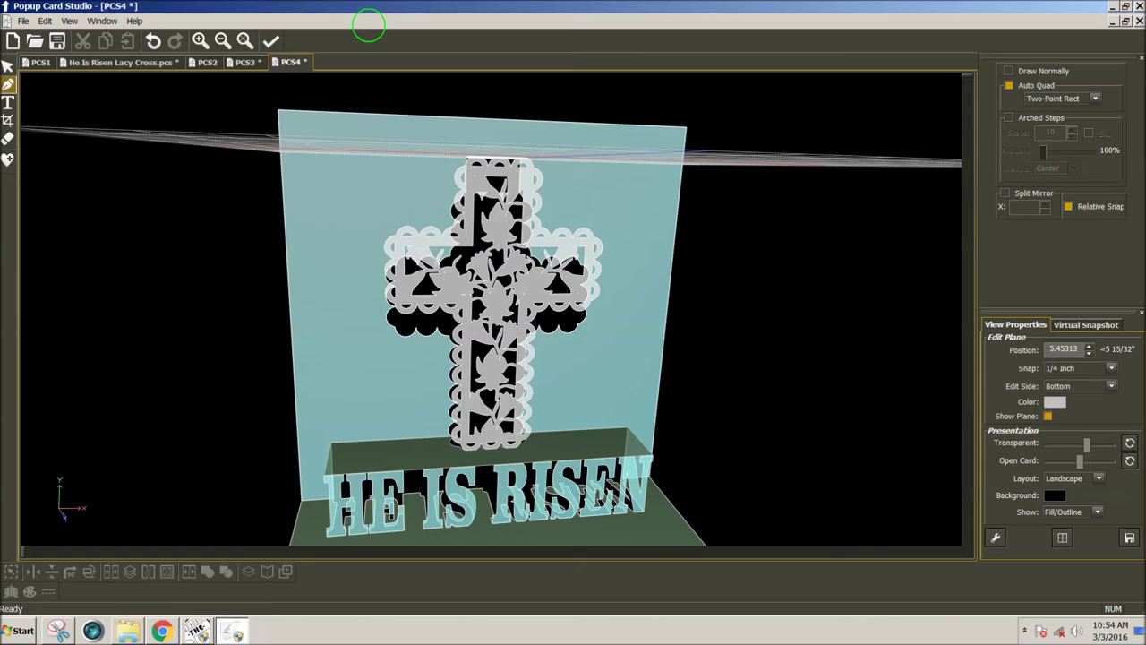
{"action": "right_click_drag", "start_coordinate": [497, 257], "coordinate": [498, 227]}
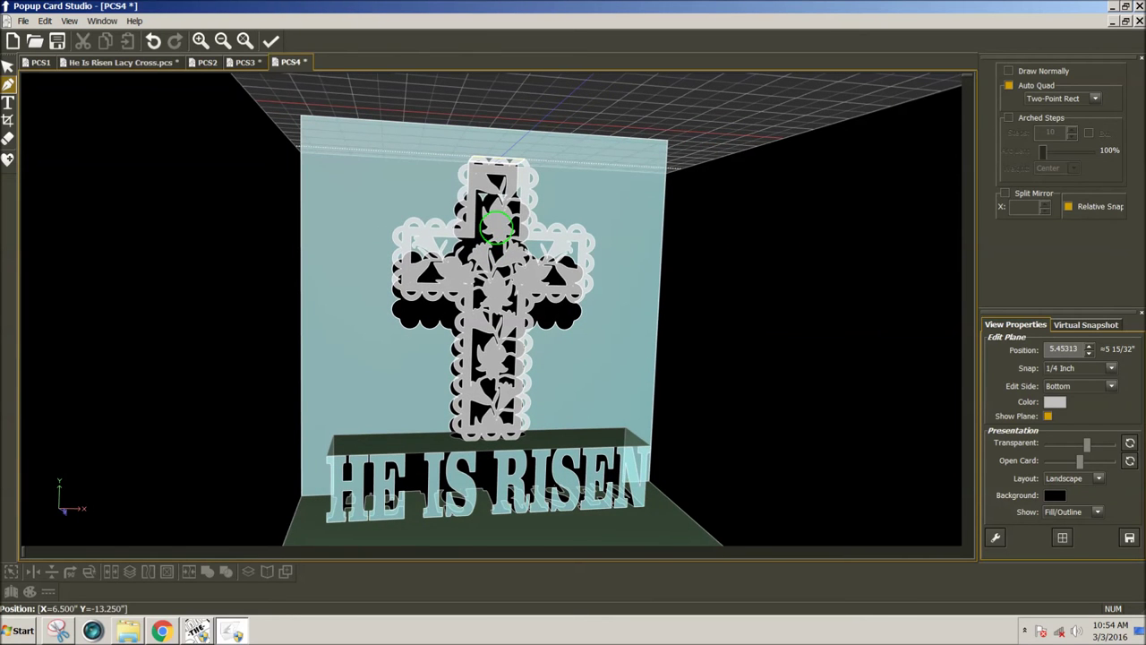
{"action": "key", "text": "Escape"}
{"action": "left_click", "coordinate": [388, 480]}
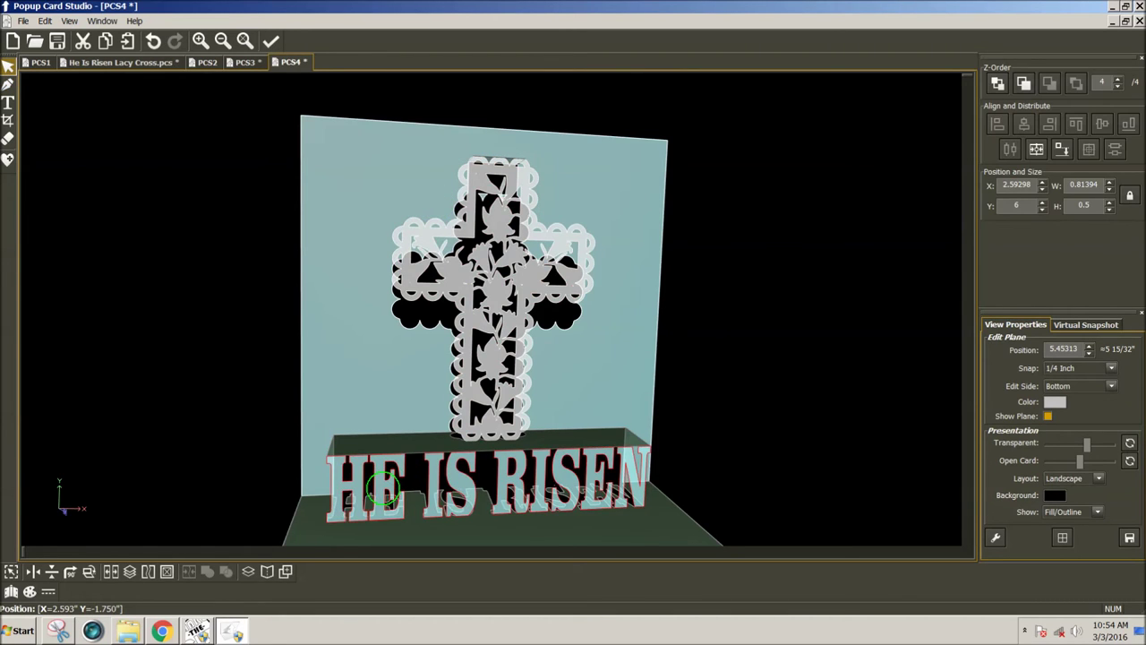
{"action": "key", "text": "p"}
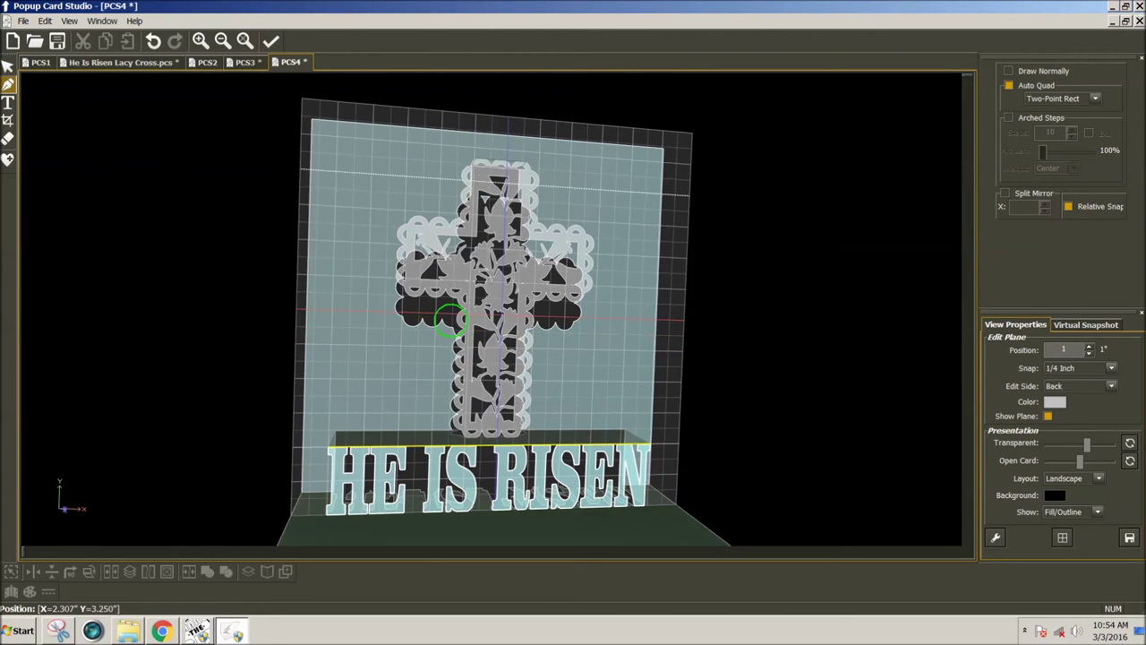
{"action": "right_click_drag", "start_coordinate": [451, 320], "coordinate": [555, 269]}
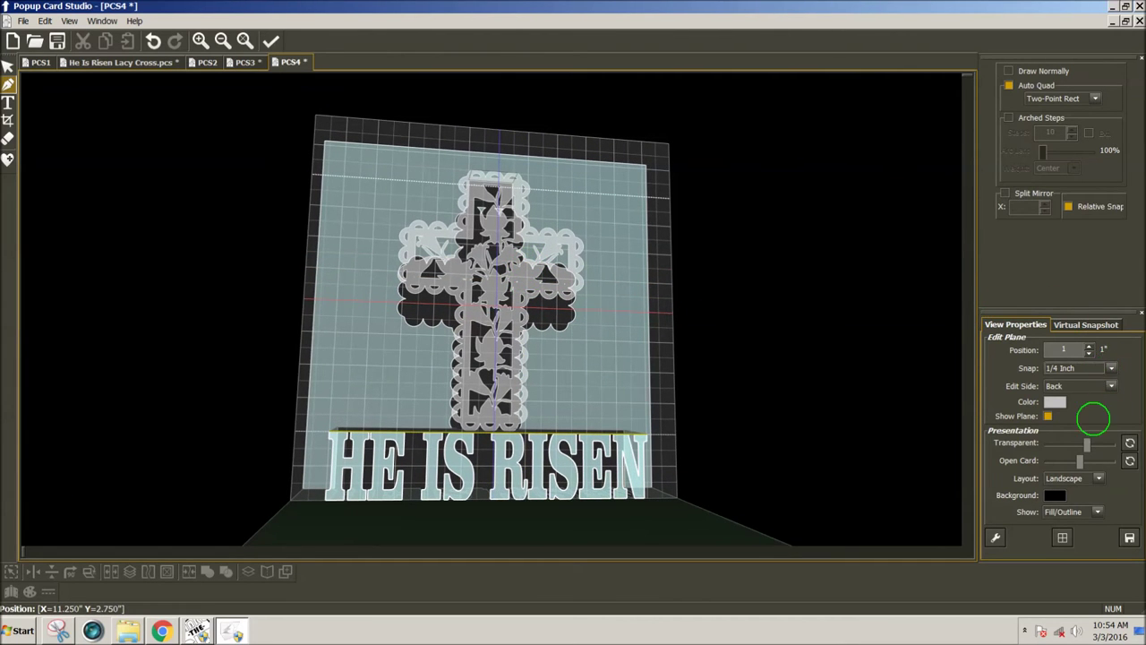
Set snapping to 1/128 inch and trim along the card's bottom edge with a rectangle
{"action": "left_click", "coordinate": [1074, 461]}
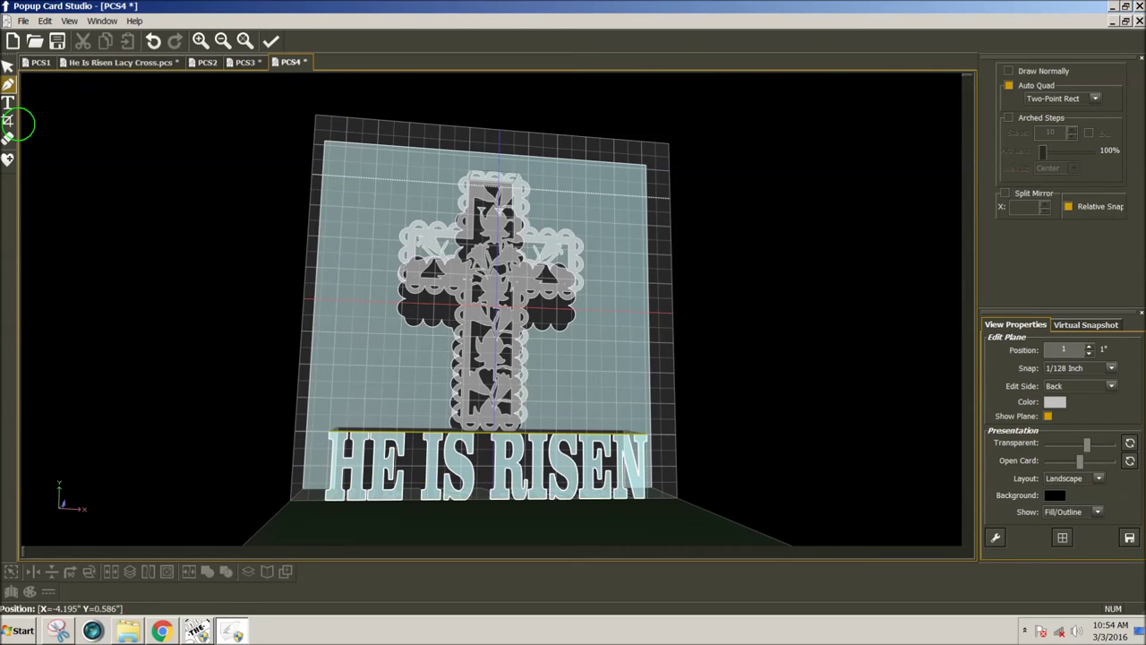
{"action": "left_click", "coordinate": [8, 120]}
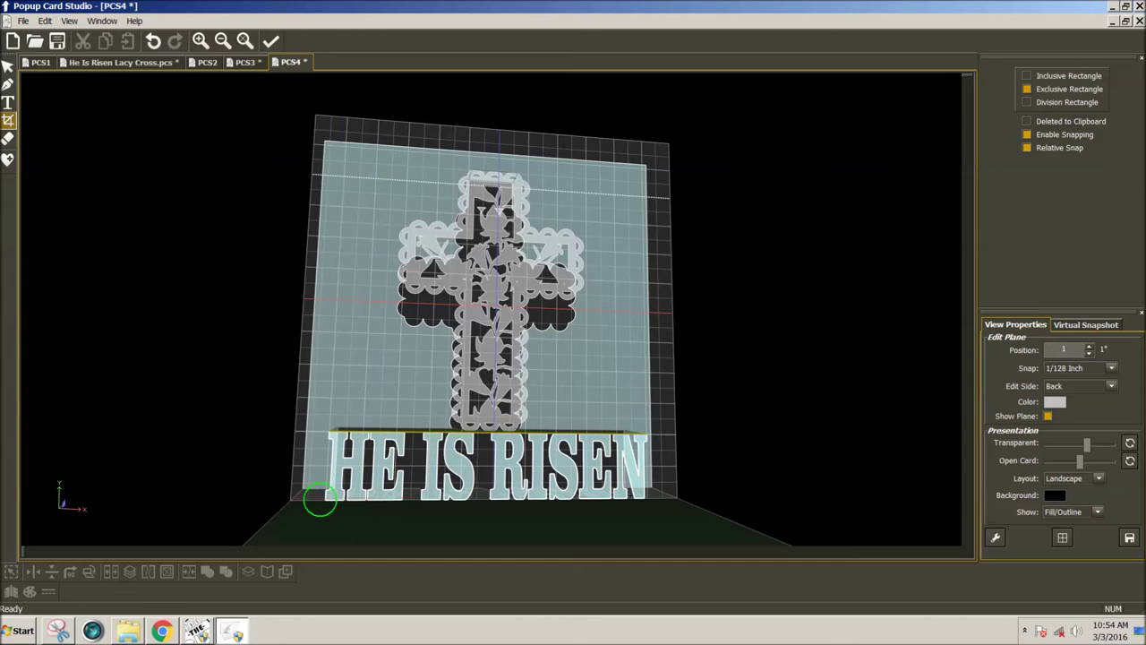
{"action": "left_click_drag", "start_coordinate": [319, 498], "coordinate": [716, 524]}
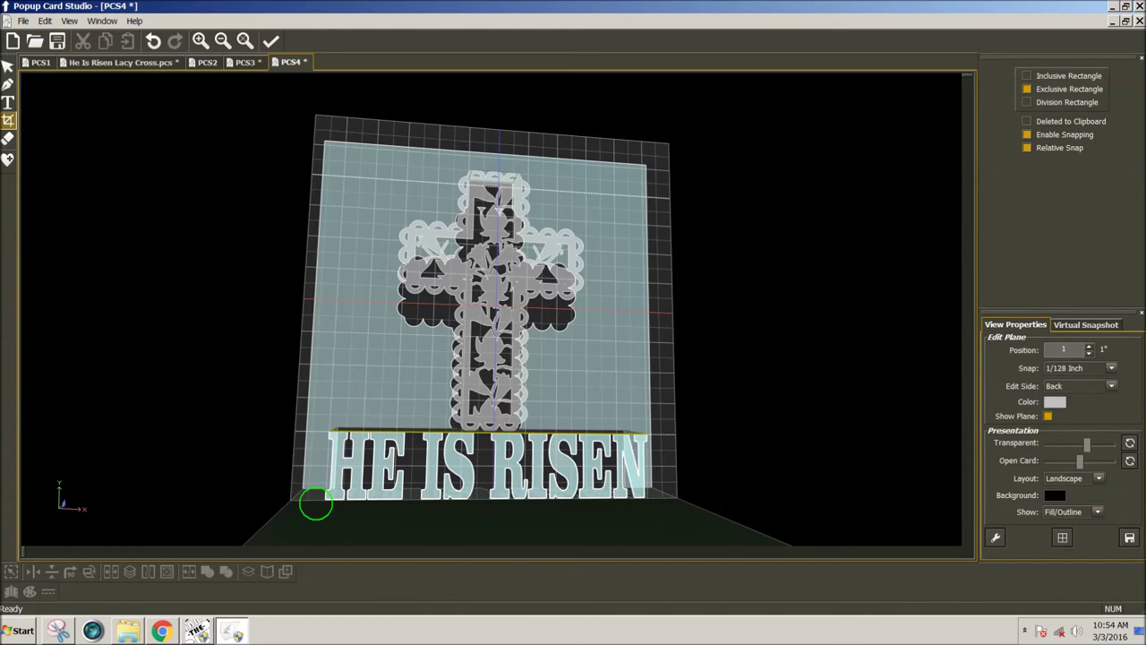
{"action": "mouse_move", "coordinate": [316, 498]}
{"action": "left_mouse_down"}
{"action": "mouse_move", "coordinate": [682, 517]}
{"action": "mouse_move", "coordinate": [379, 487]}
{"action": "mouse_move", "coordinate": [296, 497]}
{"action": "left_mouse_up"}
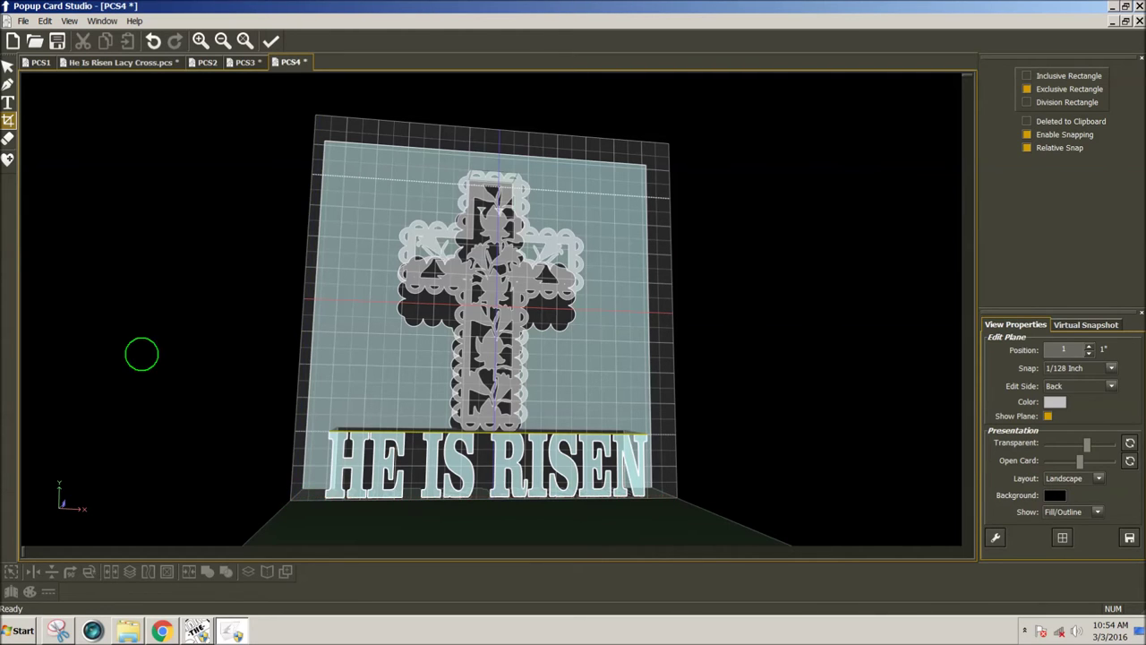
{"action": "left_click", "coordinate": [7, 67]}
Resize HE IS RISEN to 5 × 1 inch, centred horizontally and aligned to the card's bottom edge
{"action": "left_click", "coordinate": [524, 488]}
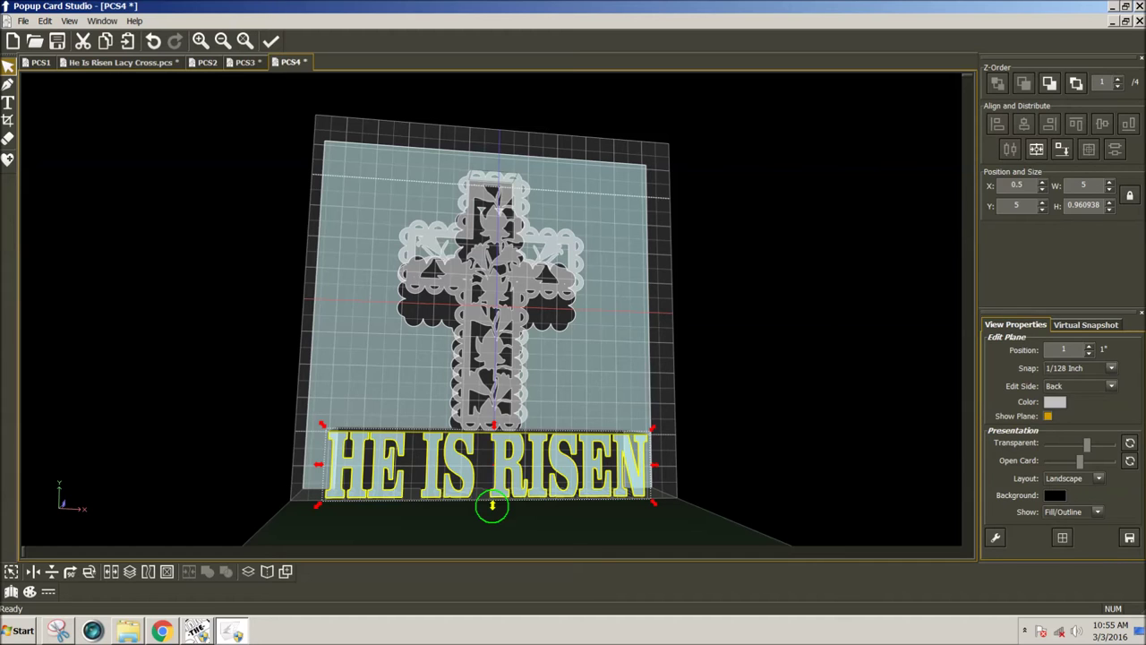
{"action": "mouse_move", "coordinate": [491, 506]}
{"action": "left_mouse_down"}
{"action": "mouse_move", "coordinate": [491, 523]}
{"action": "mouse_move", "coordinate": [492, 508]}
{"action": "left_mouse_up"}
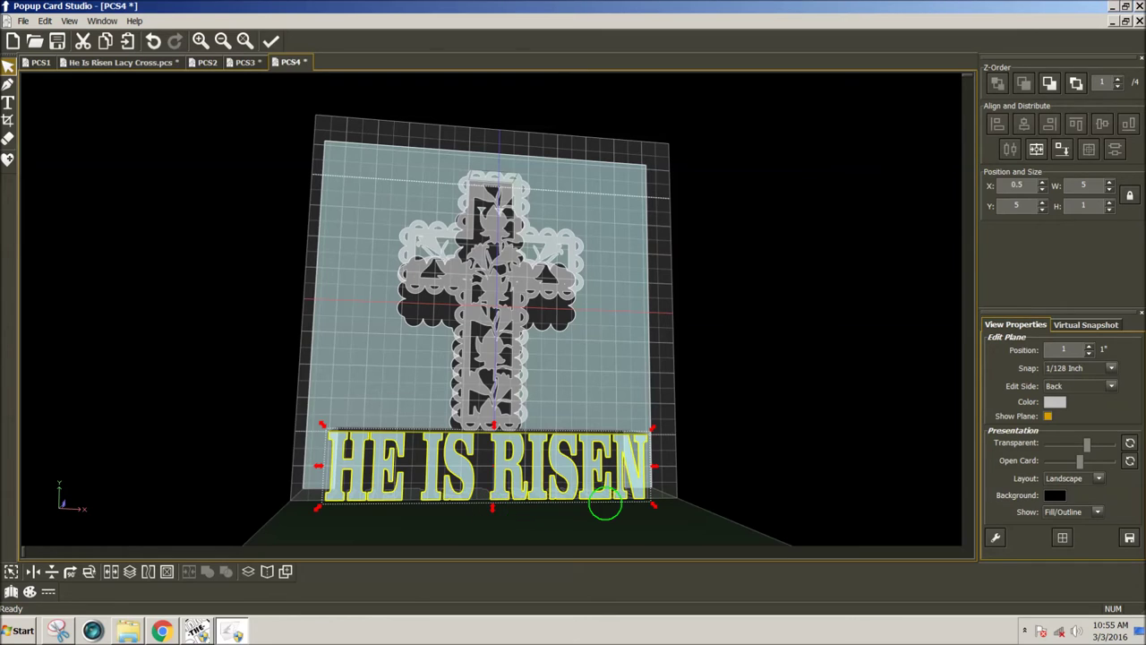
{"action": "left_click_drag", "start_coordinate": [504, 457], "coordinate": [494, 437]}
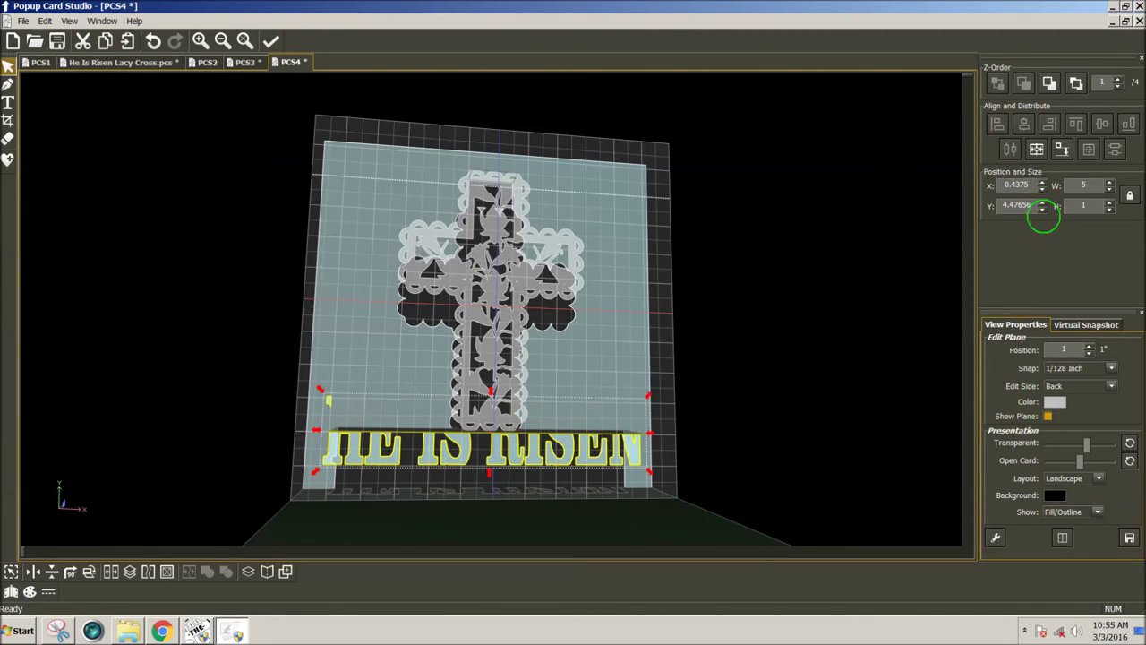
{"action": "left_click", "coordinate": [1036, 149]}
{"action": "left_click", "coordinate": [1063, 149]}
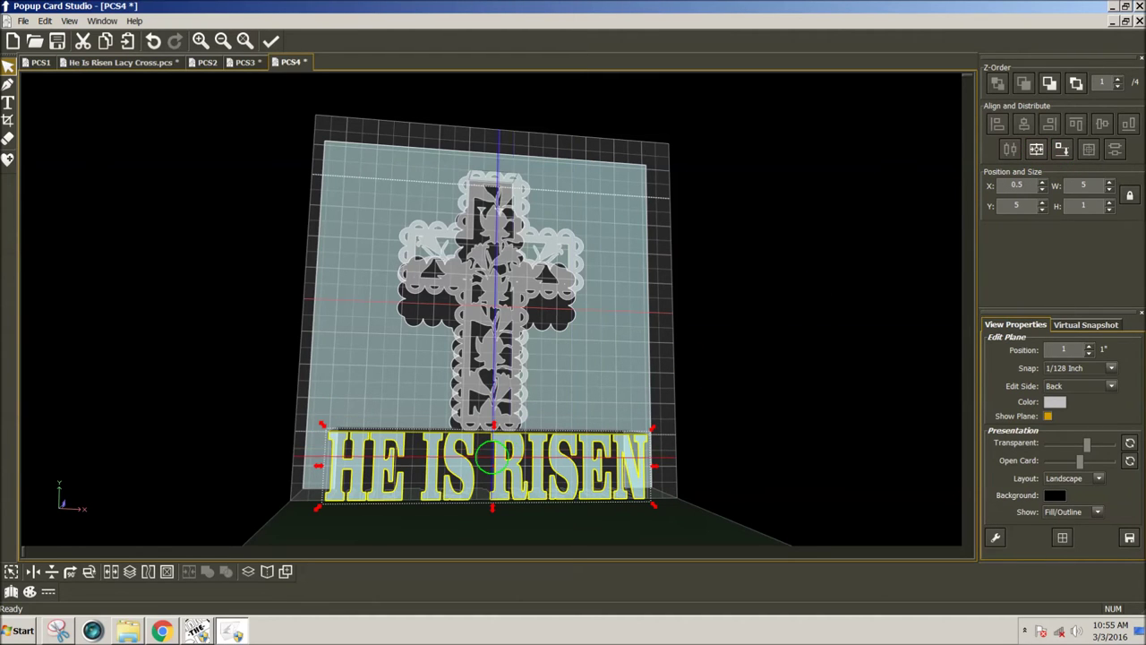
{"action": "right_click_drag", "start_coordinate": [492, 457], "coordinate": [481, 488]}
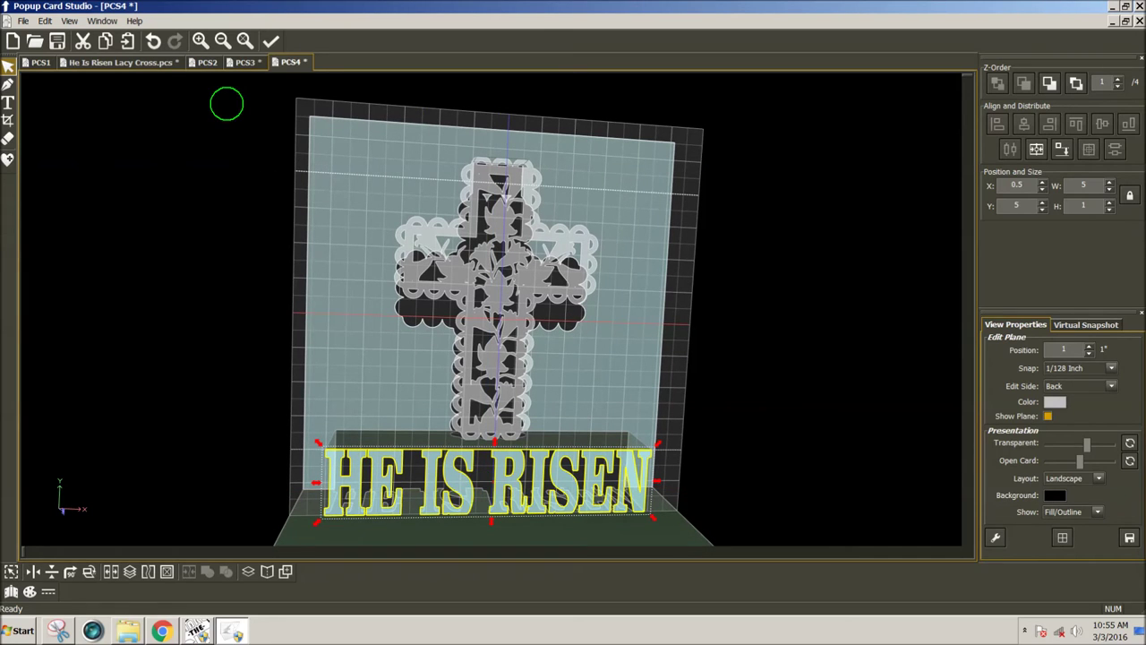
{"action": "left_click", "coordinate": [23, 20]}
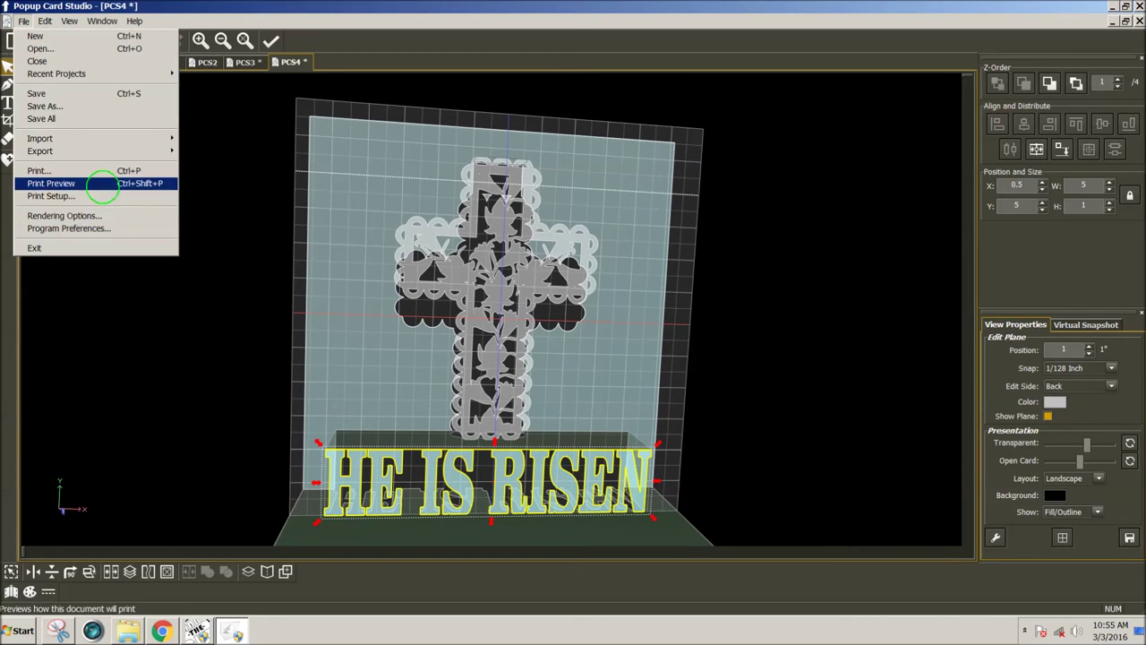
Cancel Print Setup unchanged, then view the Print Preview of the cross and HE IS RISEN layout
{"action": "left_click", "coordinate": [98, 196]}
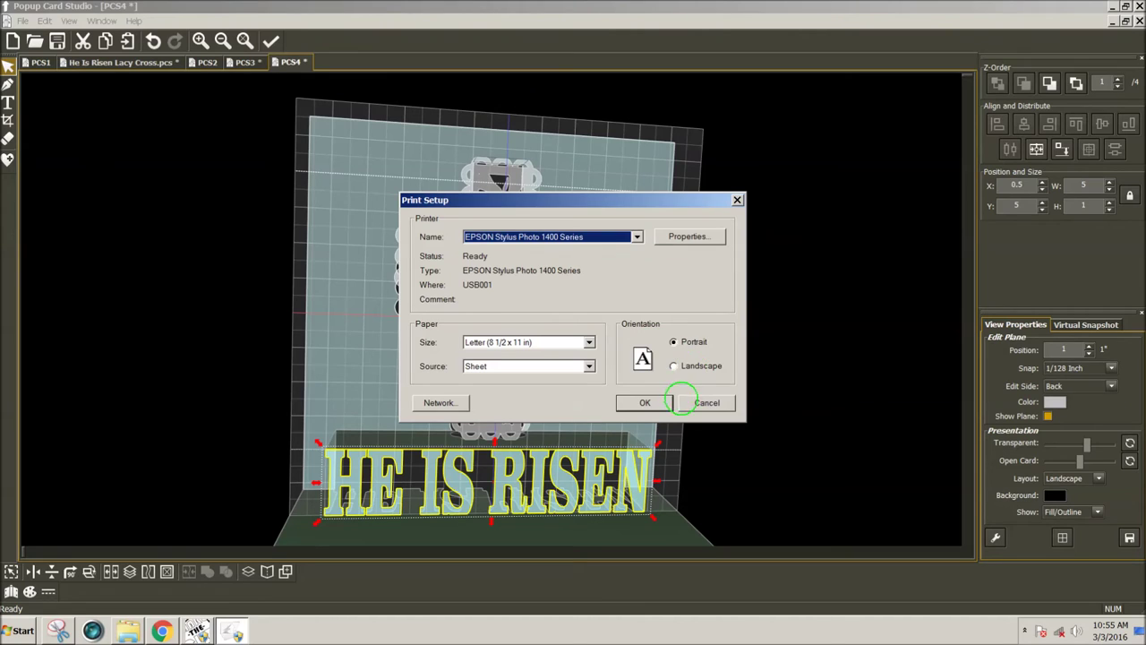
{"action": "left_click", "coordinate": [681, 402]}
{"action": "left_click", "coordinate": [23, 21]}
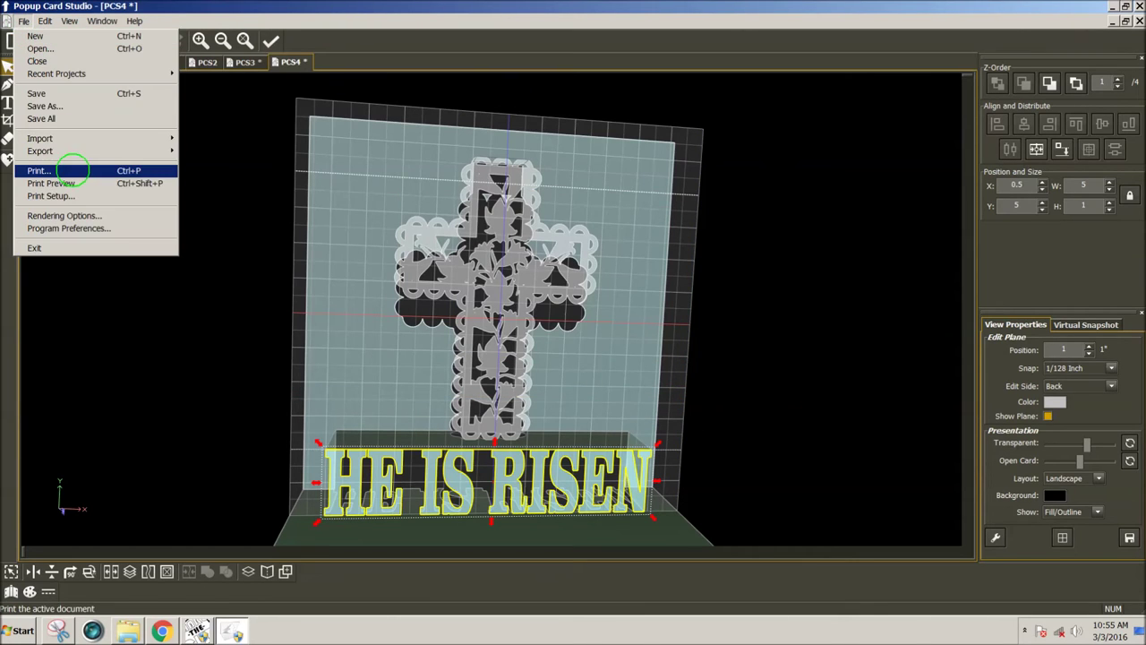
{"action": "left_click", "coordinate": [70, 183]}
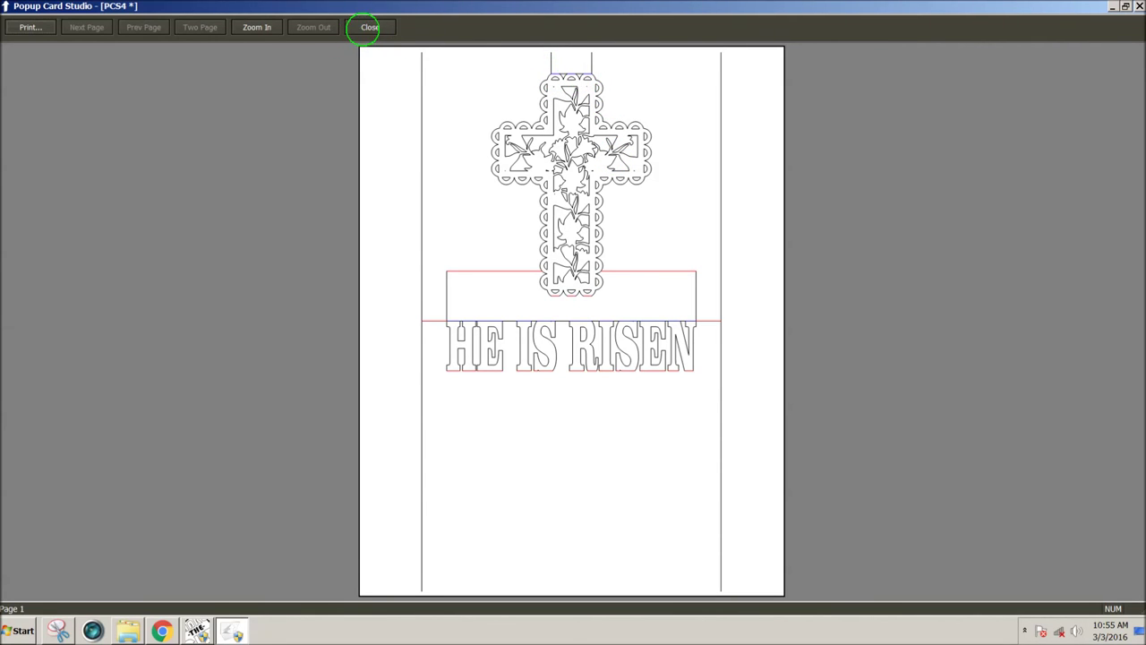
{"action": "left_click", "coordinate": [369, 27]}
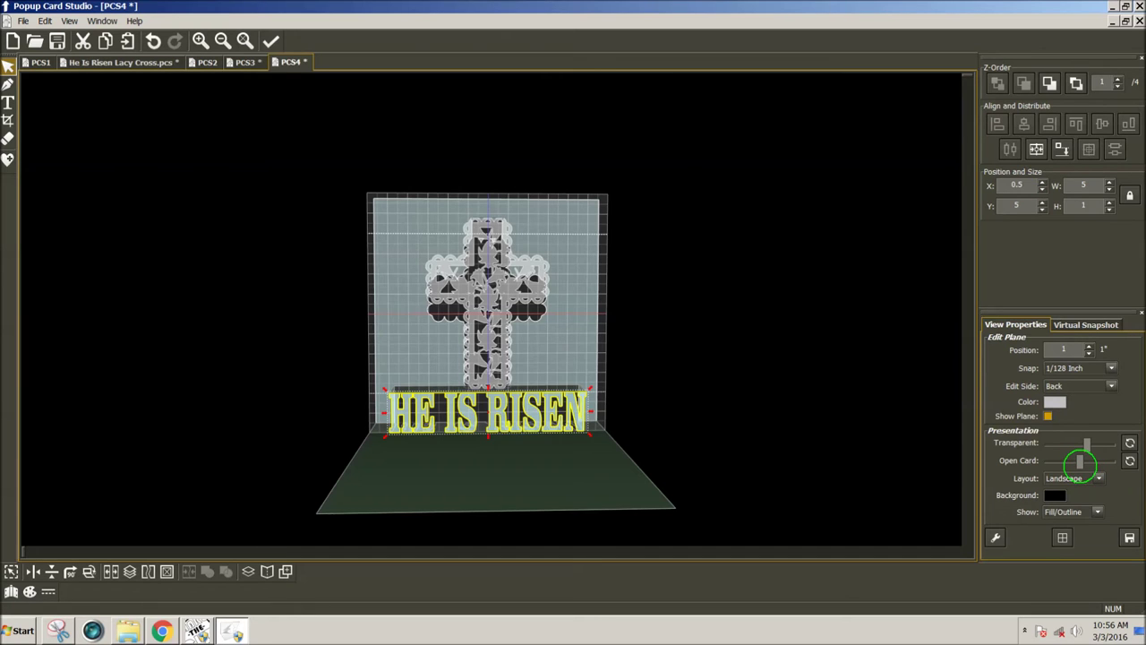
Fold the card closed with the Open Card slider and reopen it upright
{"action": "left_click_drag", "start_coordinate": [1080, 461], "coordinate": [1048, 466]}
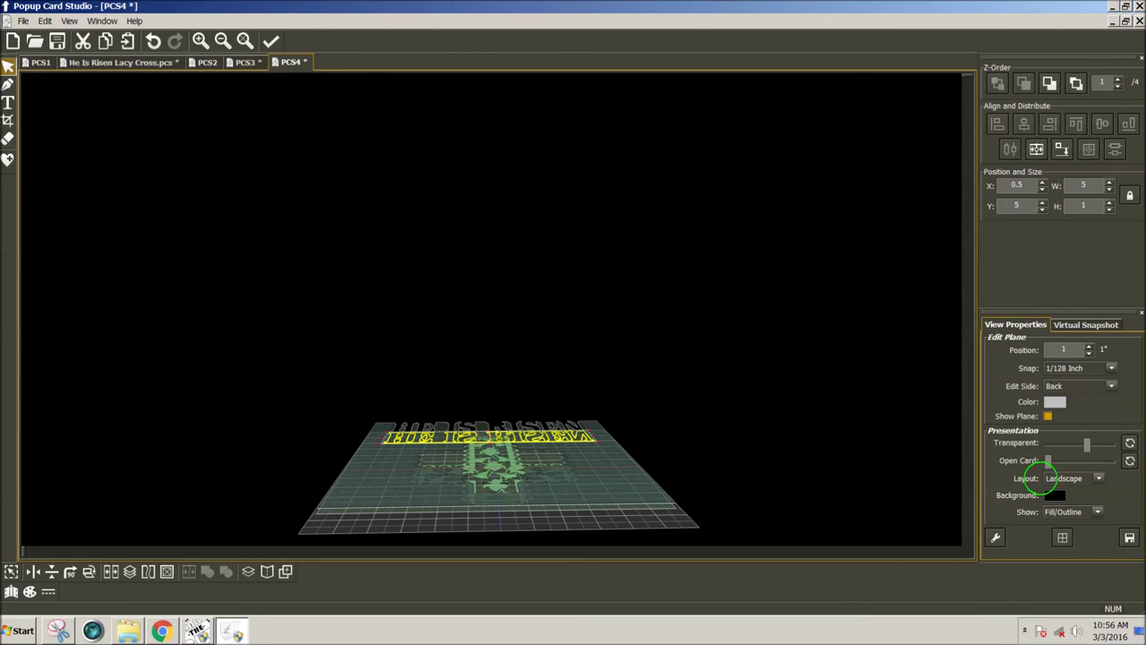
{"action": "left_click_drag", "start_coordinate": [1046, 464], "coordinate": [1075, 467]}
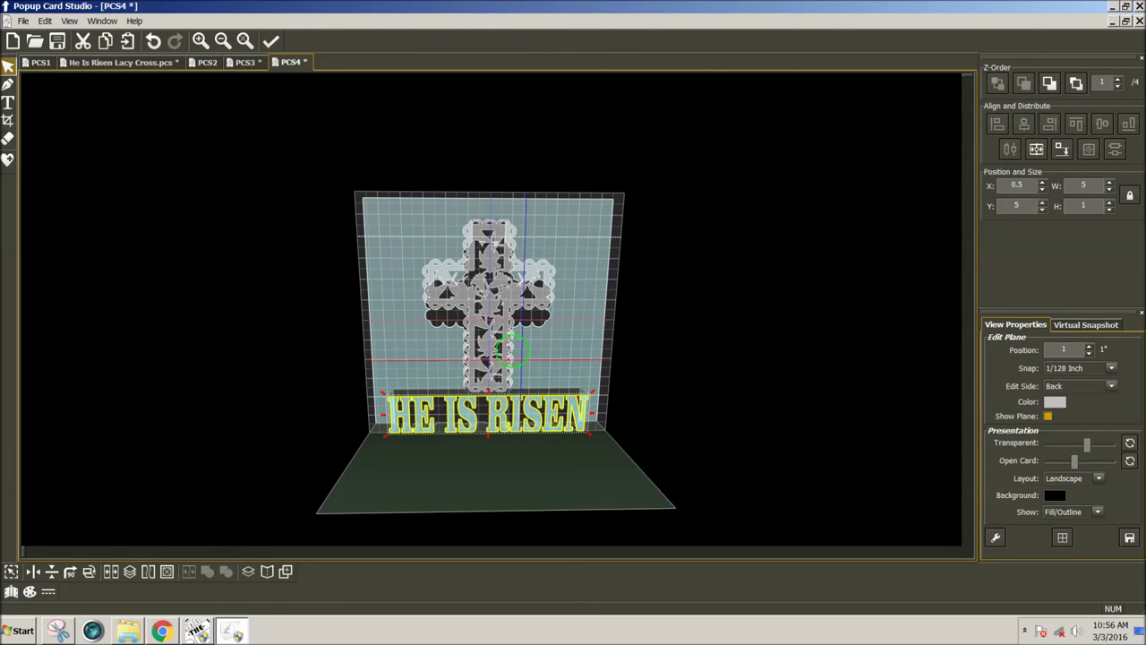
{"action": "left_click_drag", "start_coordinate": [464, 352], "coordinate": [475, 356]}
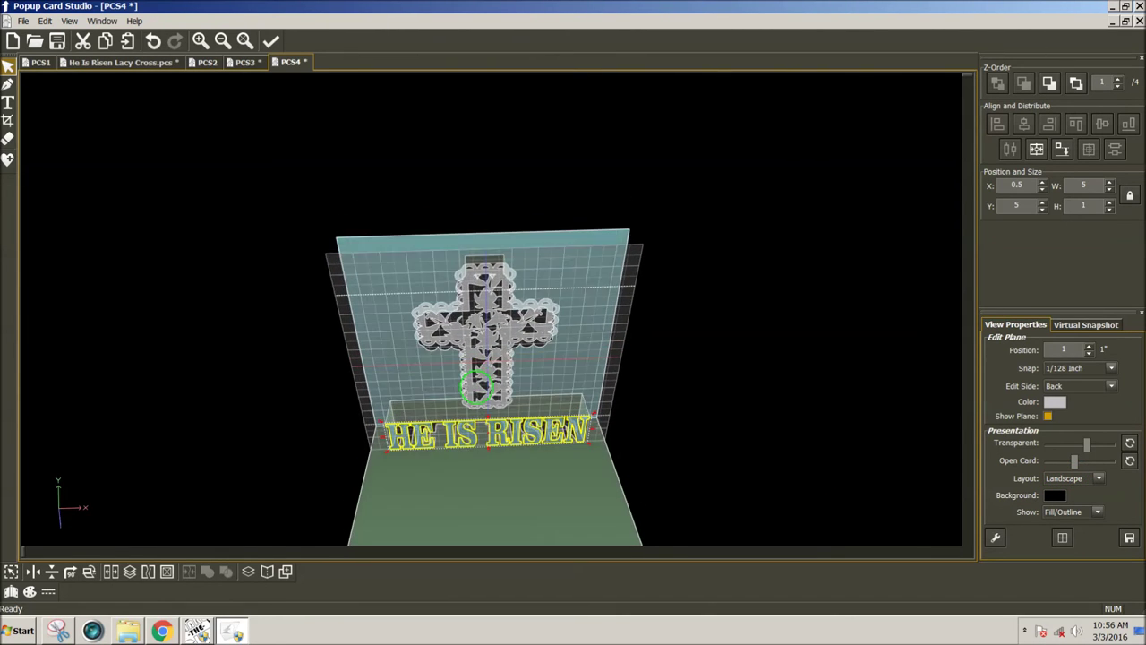
Orbit the 3D card to a near-frontal view and show the Virtual Snapshot settings
{"action": "left_click_drag", "start_coordinate": [477, 388], "coordinate": [770, 353]}
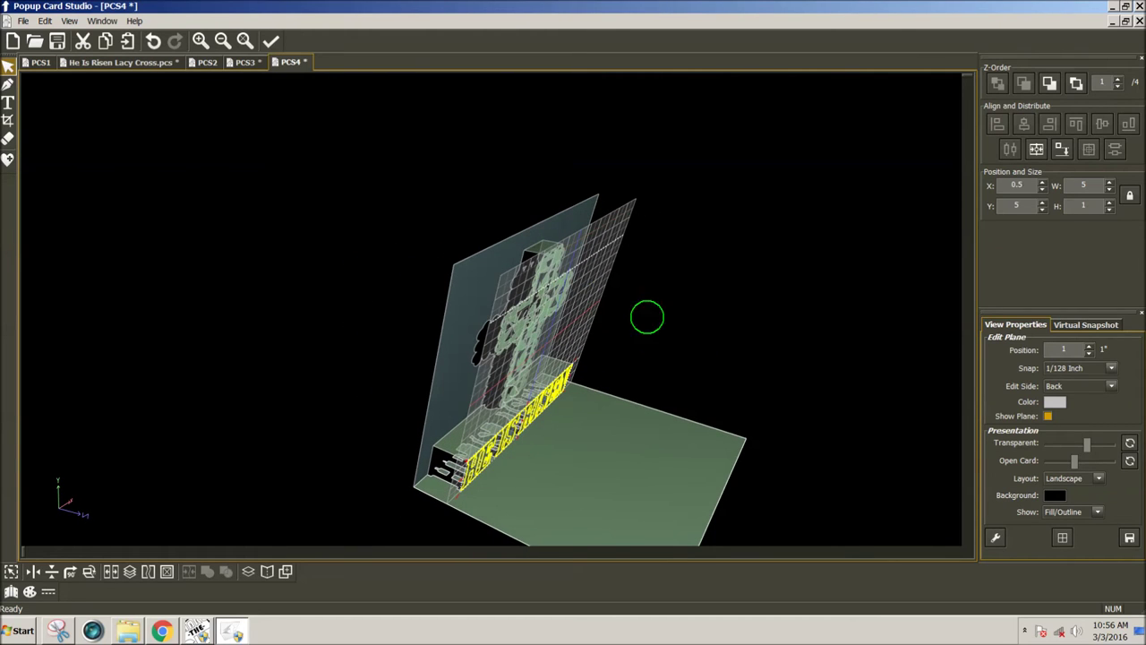
{"action": "left_click_drag", "start_coordinate": [653, 458], "coordinate": [498, 447]}
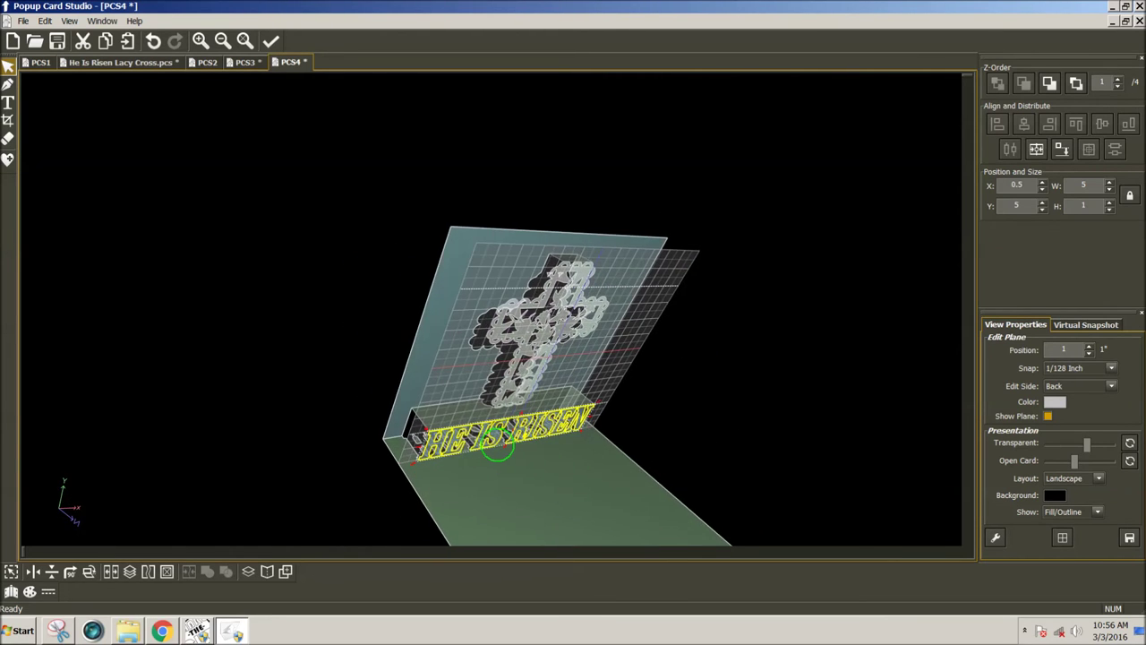
{"action": "left_click_drag", "start_coordinate": [538, 376], "coordinate": [717, 310]}
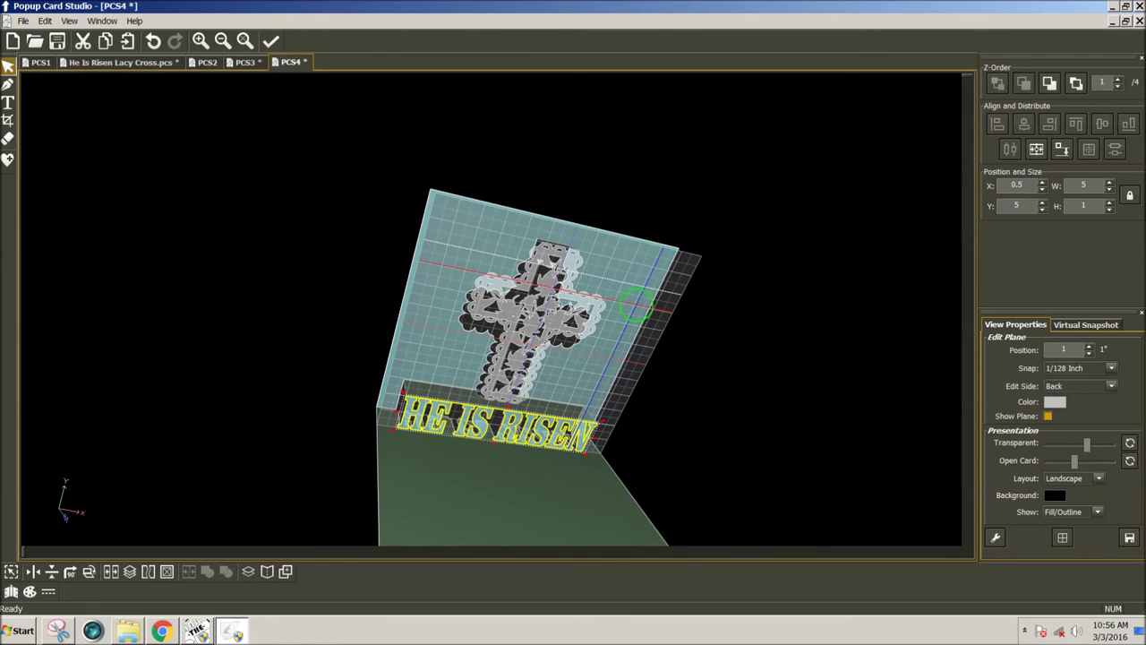
{"action": "left_click_drag", "start_coordinate": [636, 307], "coordinate": [545, 251]}
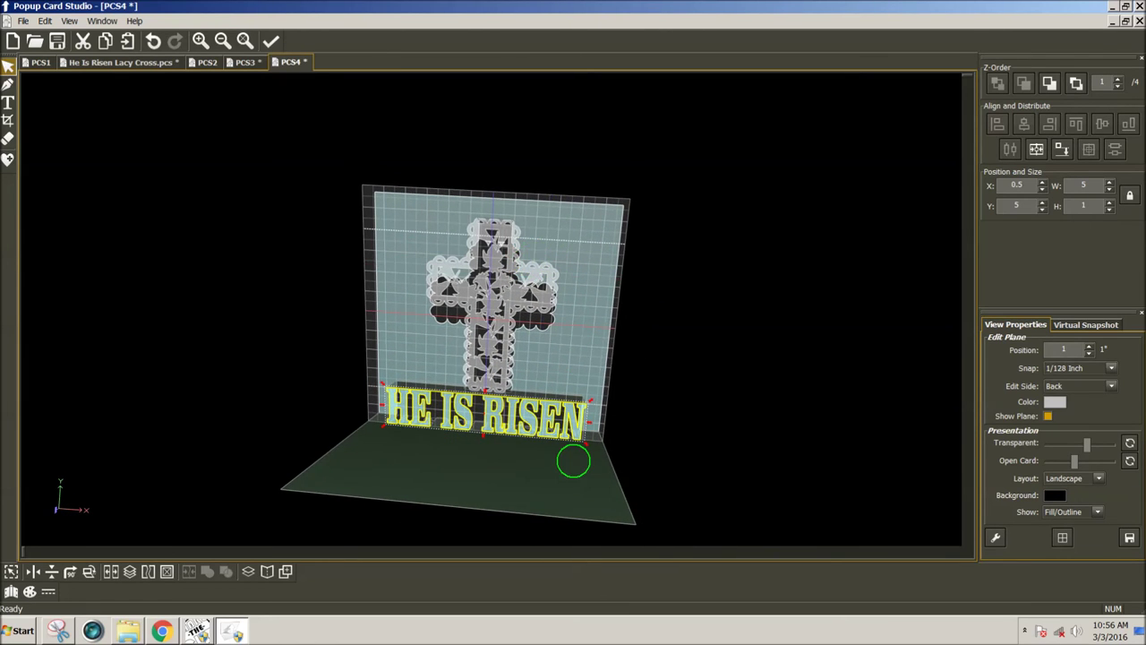
{"action": "left_click_drag", "start_coordinate": [573, 461], "coordinate": [609, 462]}
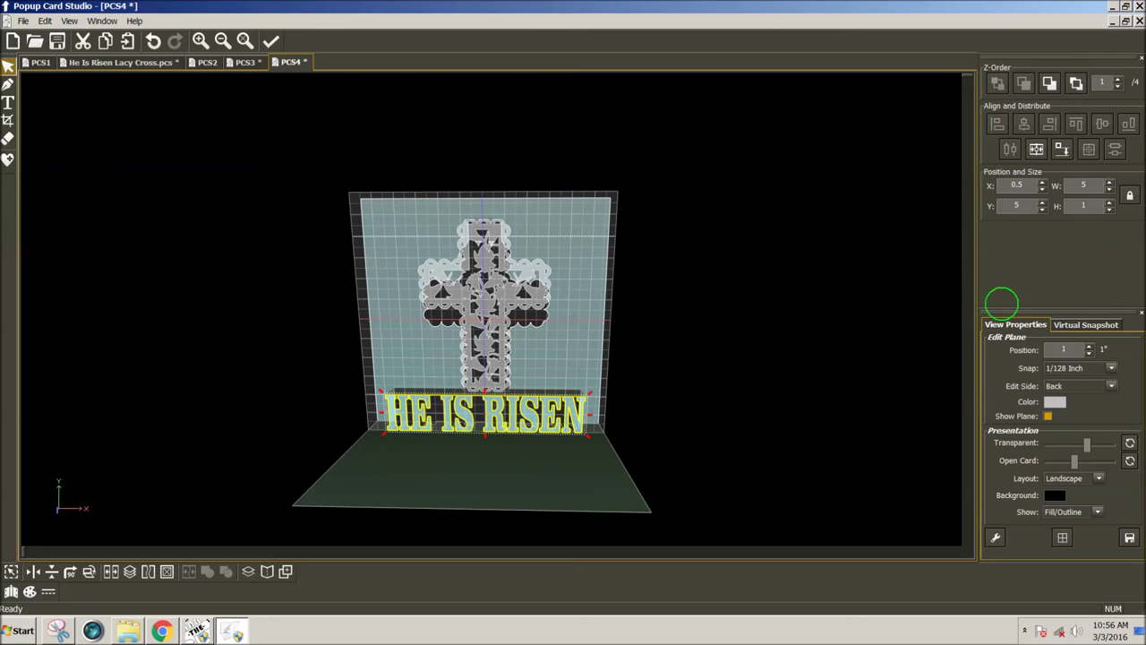
{"action": "left_click", "coordinate": [1072, 324]}
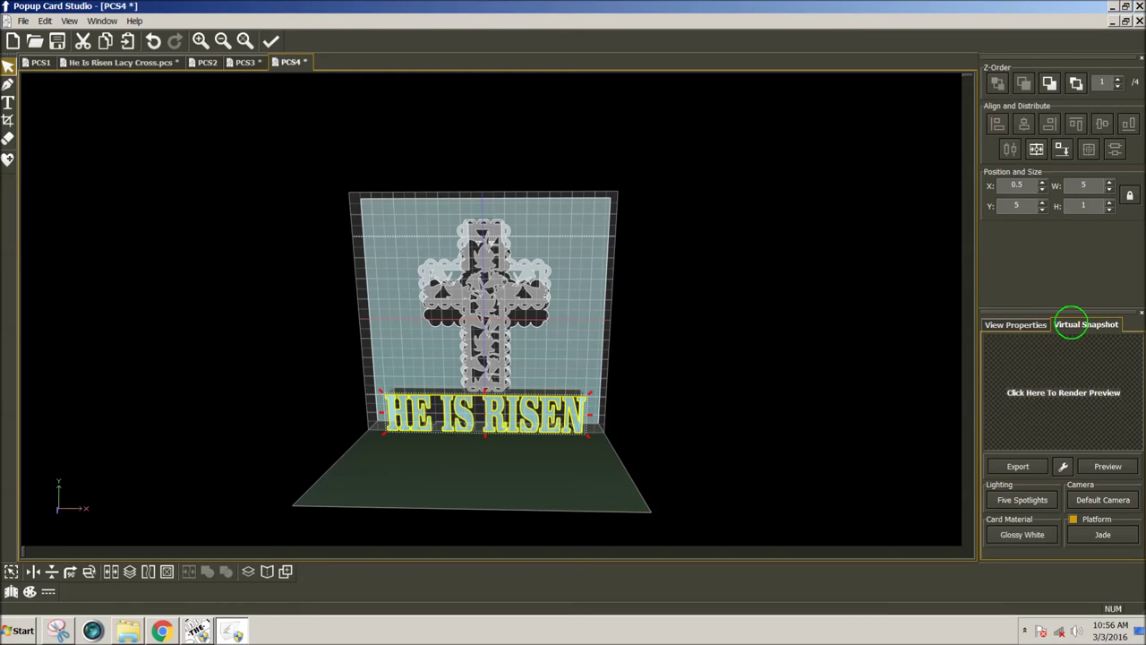
Render the Virtual Snapshot preview of the lacy cross card on its jade platform
{"action": "left_click", "coordinate": [1108, 466]}
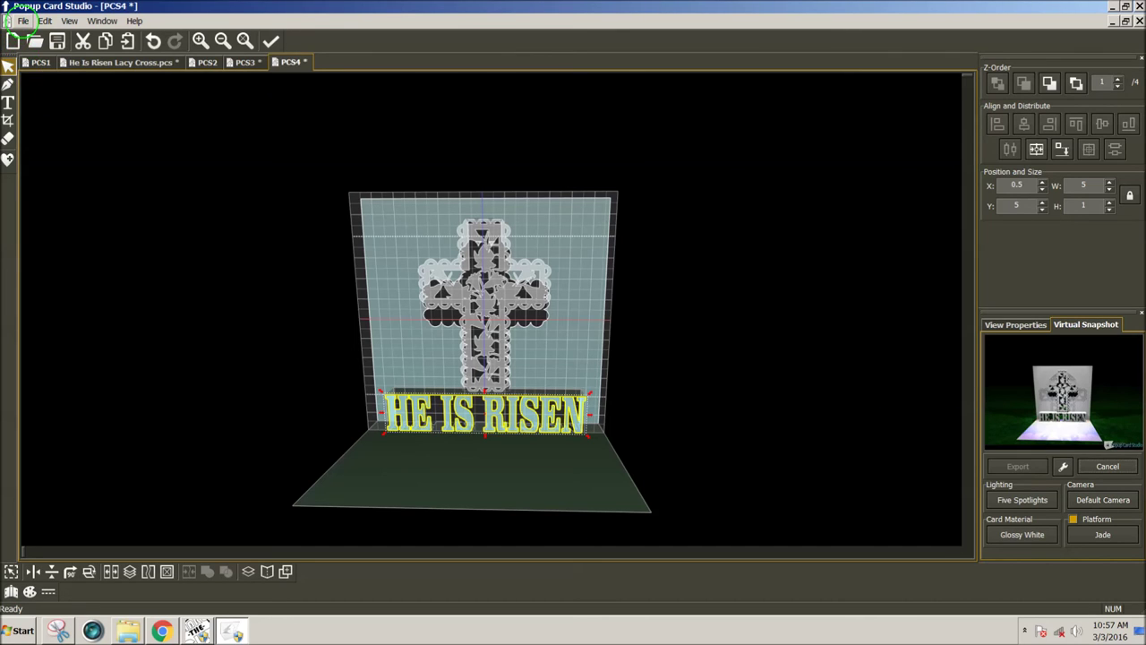
{"action": "left_click", "coordinate": [22, 20]}
Export the project rendering as an SVG file named EasterLilyCrossPopupCard_Jf
{"action": "mouse_move", "coordinate": [77, 152]}
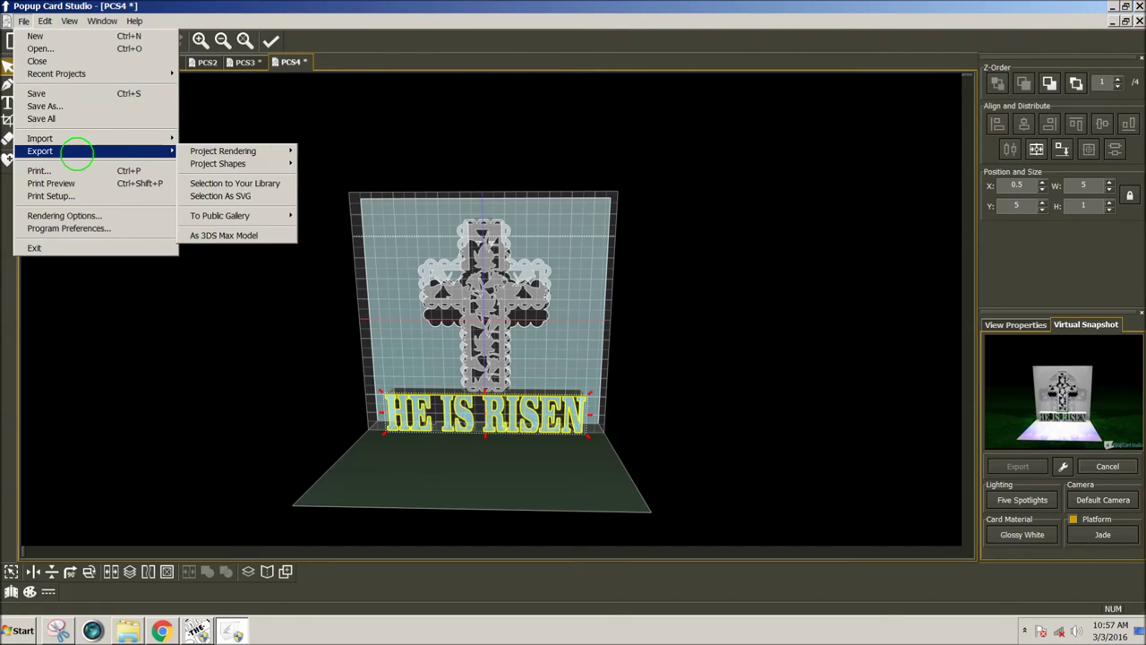
{"action": "mouse_move", "coordinate": [226, 153]}
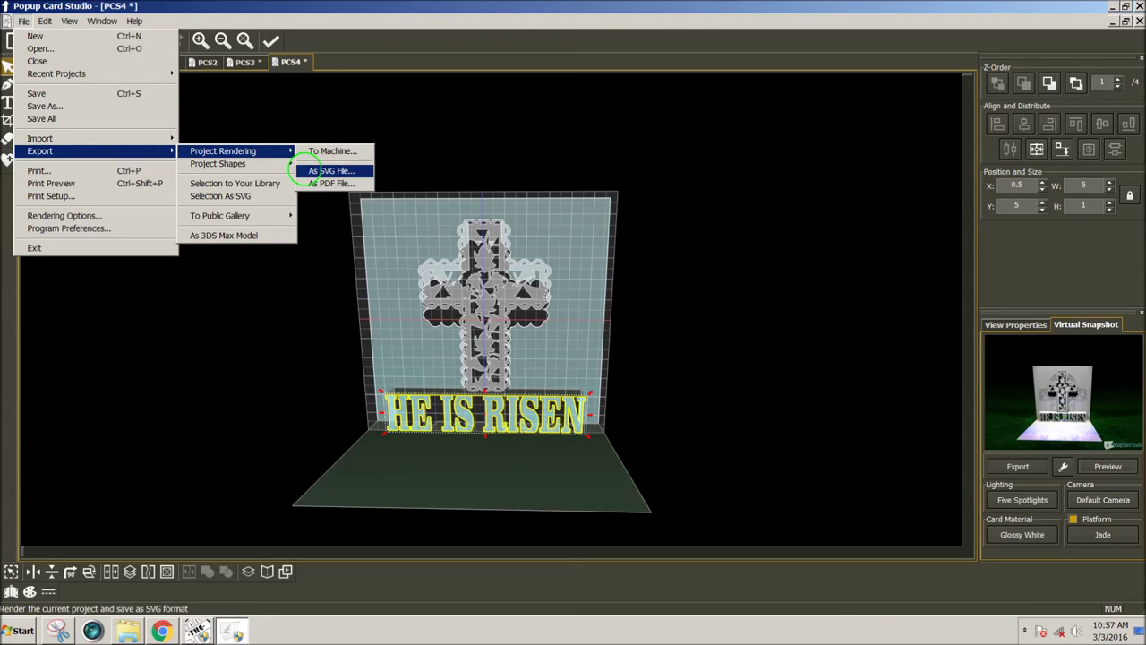
{"action": "left_click", "coordinate": [305, 170]}
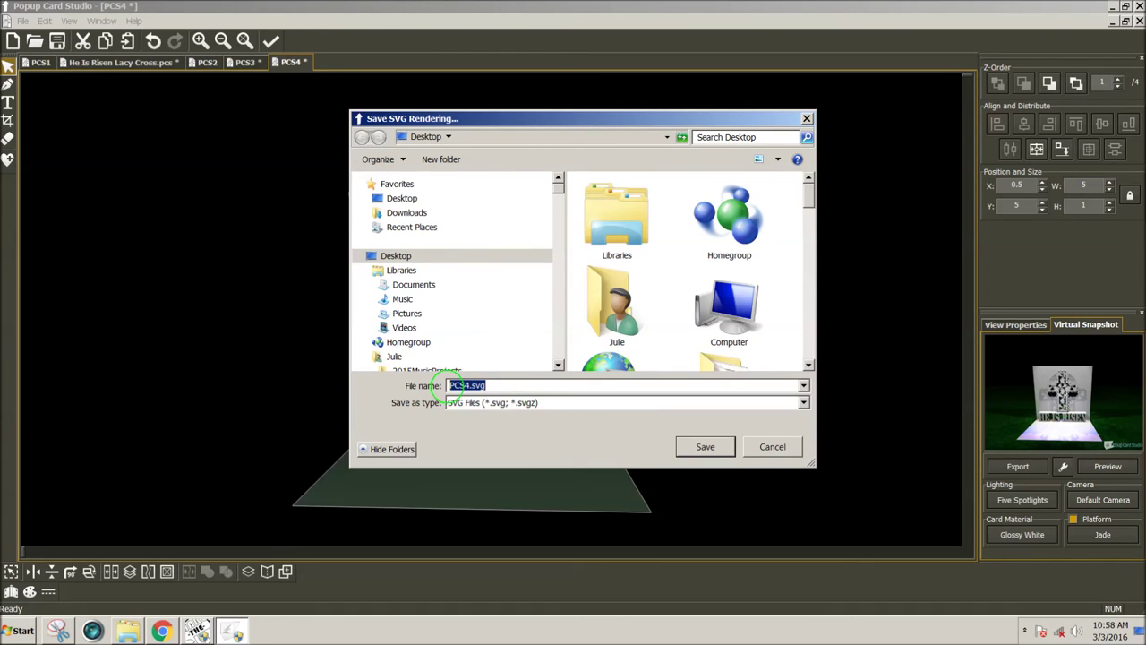
{"action": "type", "text": "E"}
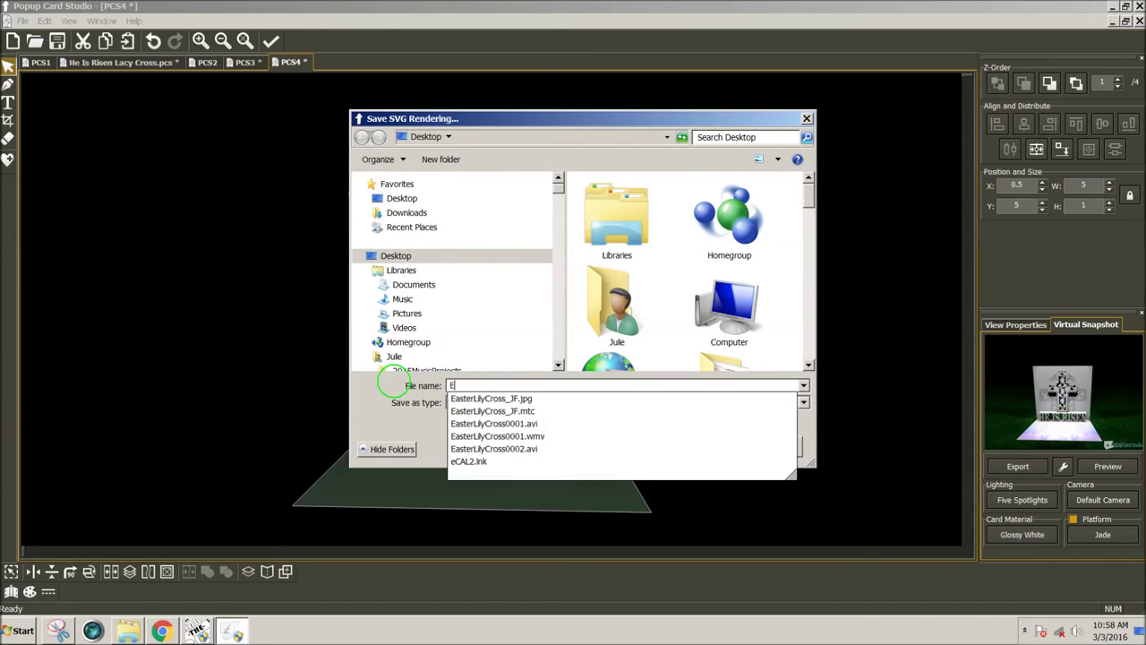
{"action": "type", "text": "asterLi"}
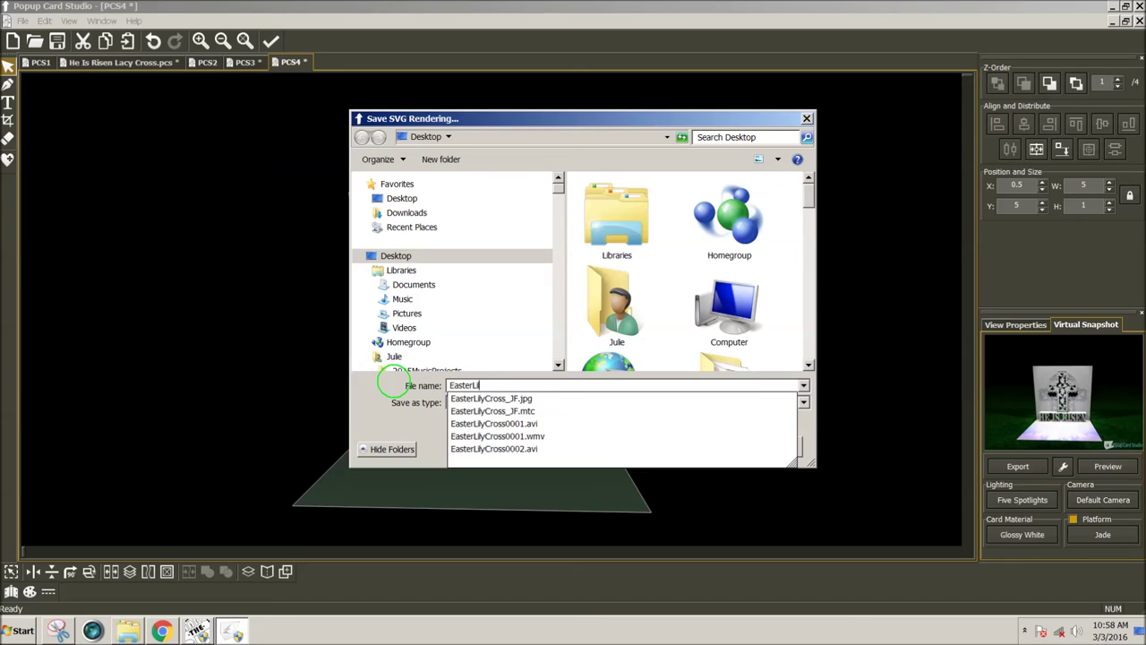
{"action": "type", "text": "lyCrossPopup"}
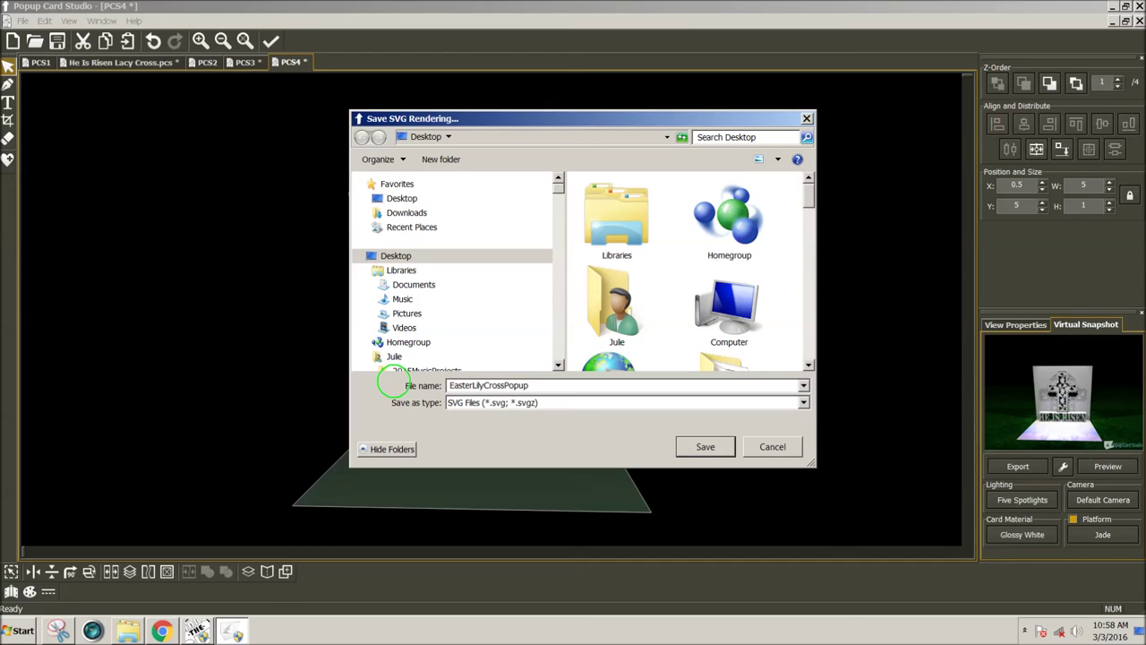
{"action": "type", "text": "Card_Jf"}
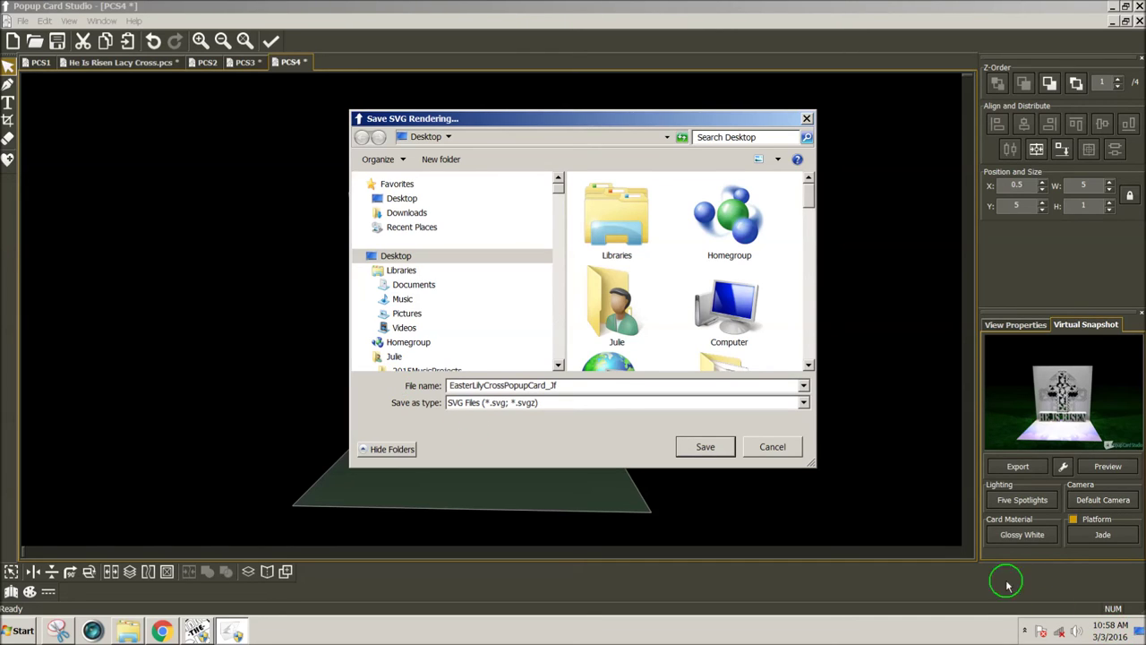
{"action": "left_click", "coordinate": [705, 446]}
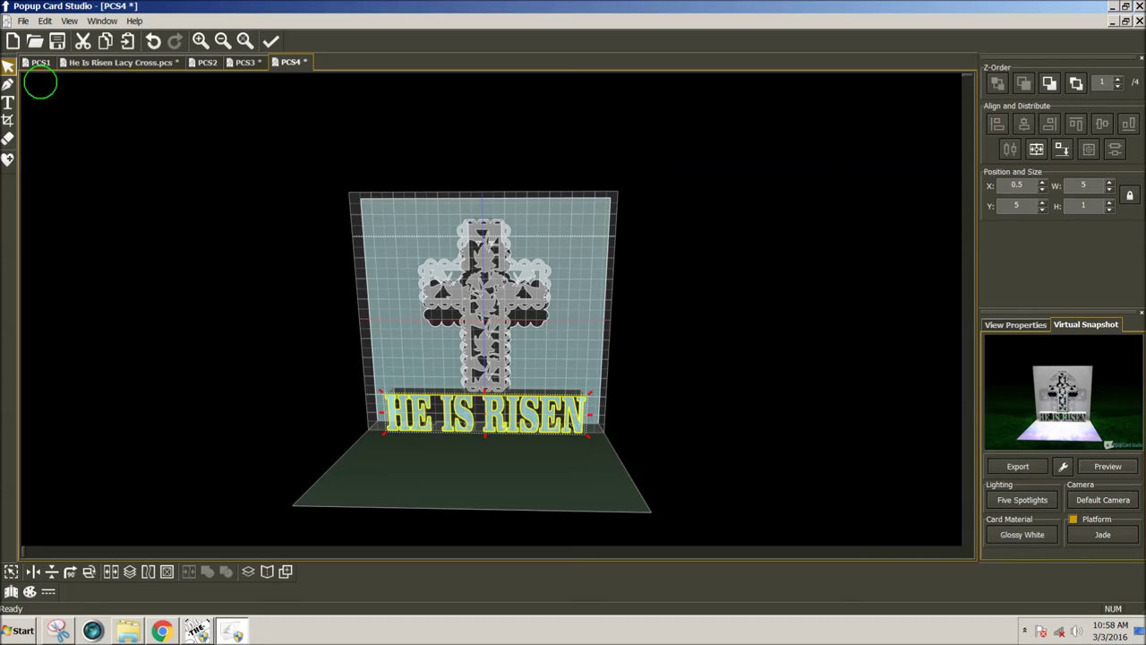
Export the project shapes as an SVG file named EasterLily
{"action": "left_click", "coordinate": [23, 20]}
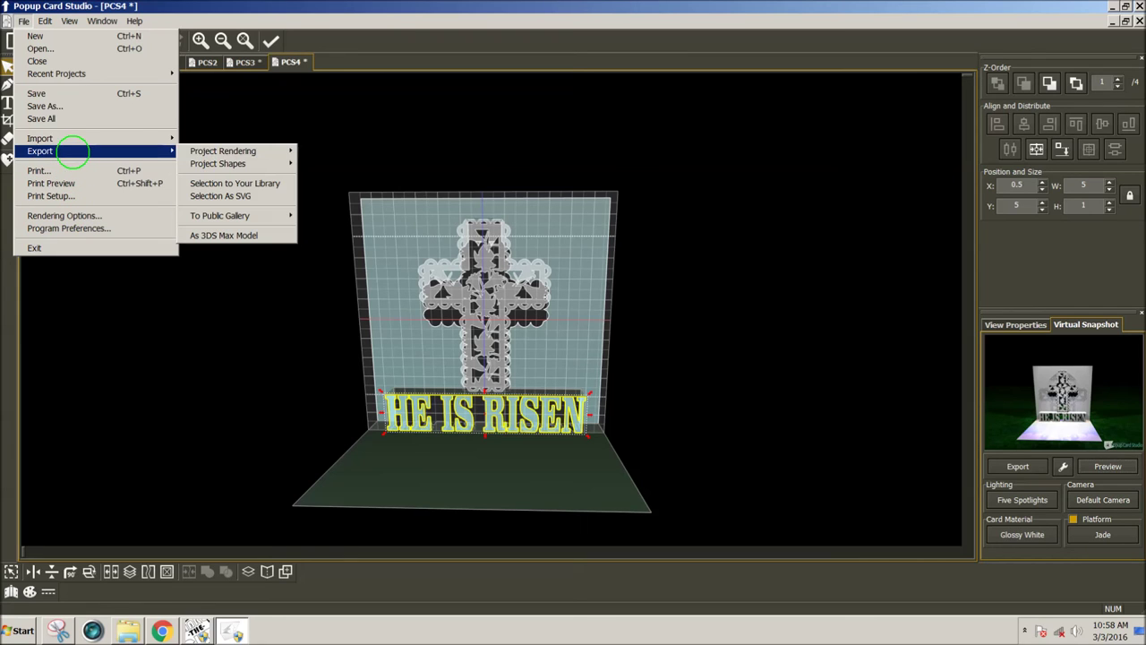
{"action": "mouse_move", "coordinate": [269, 163]}
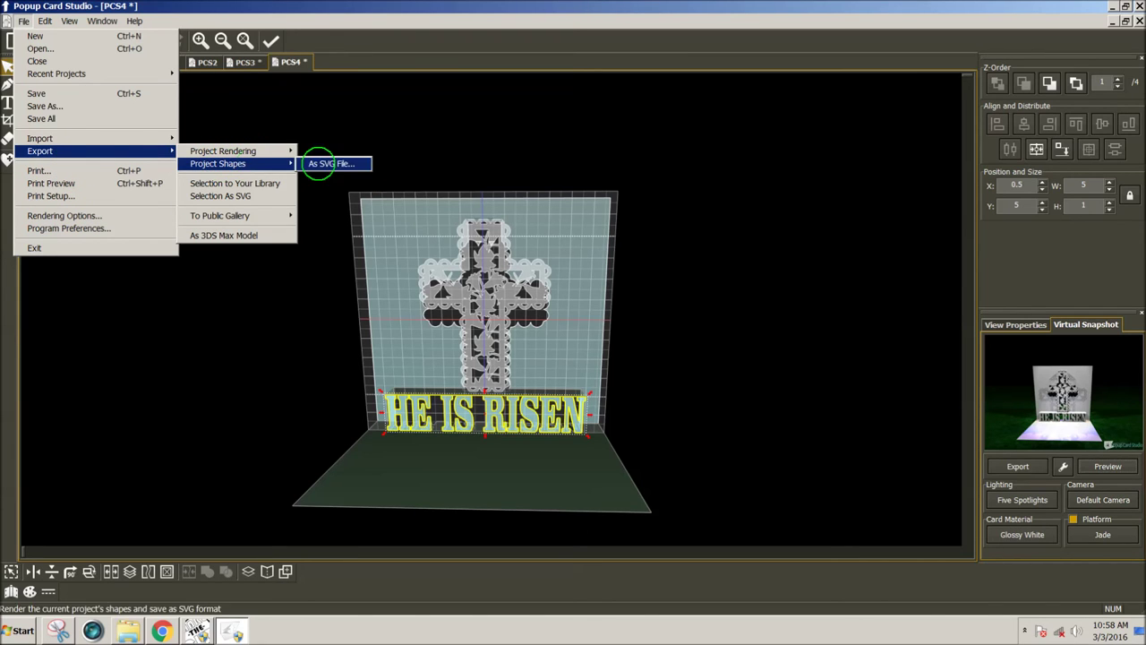
{"action": "left_click", "coordinate": [332, 164]}
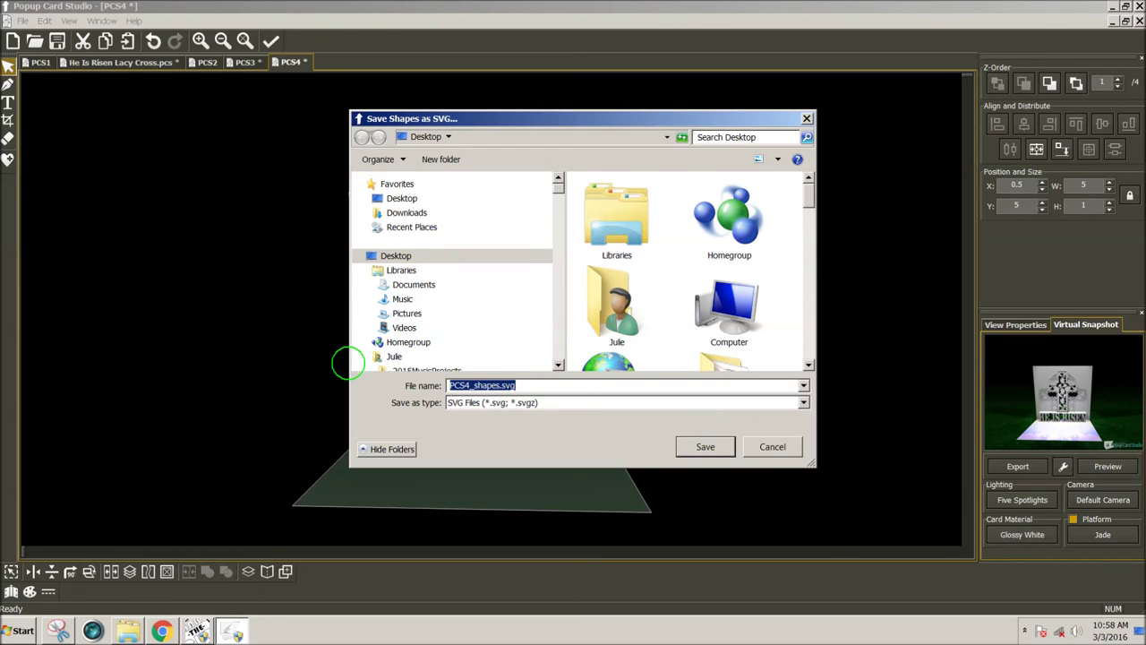
{"action": "type", "text": "Easter"}
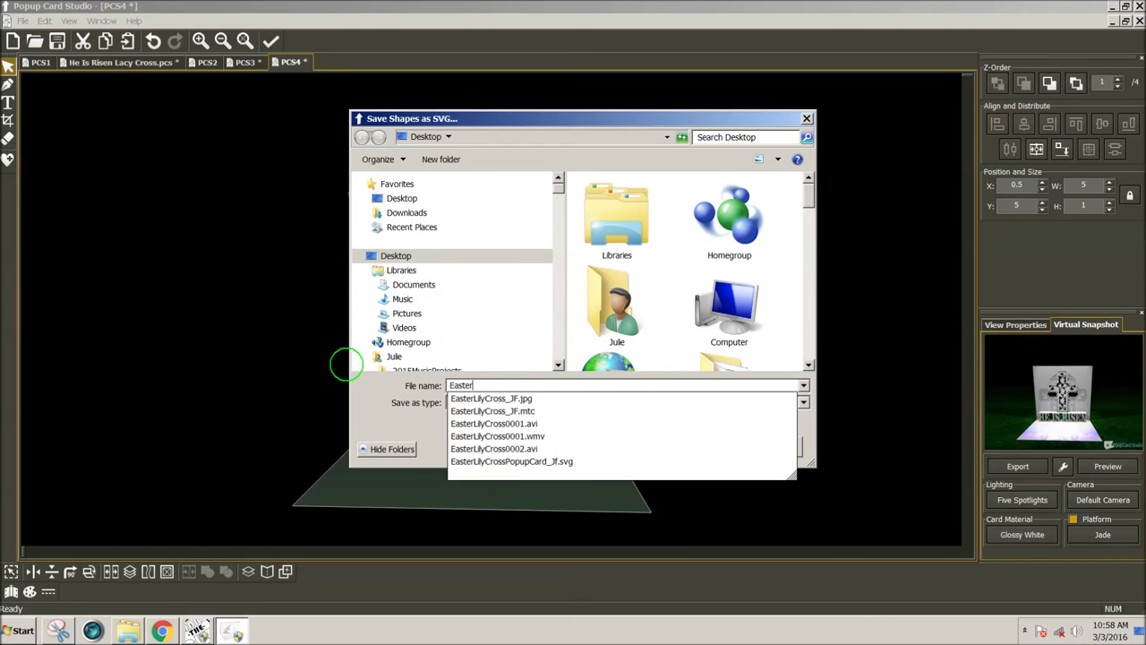
{"action": "type", "text": "Lily"}
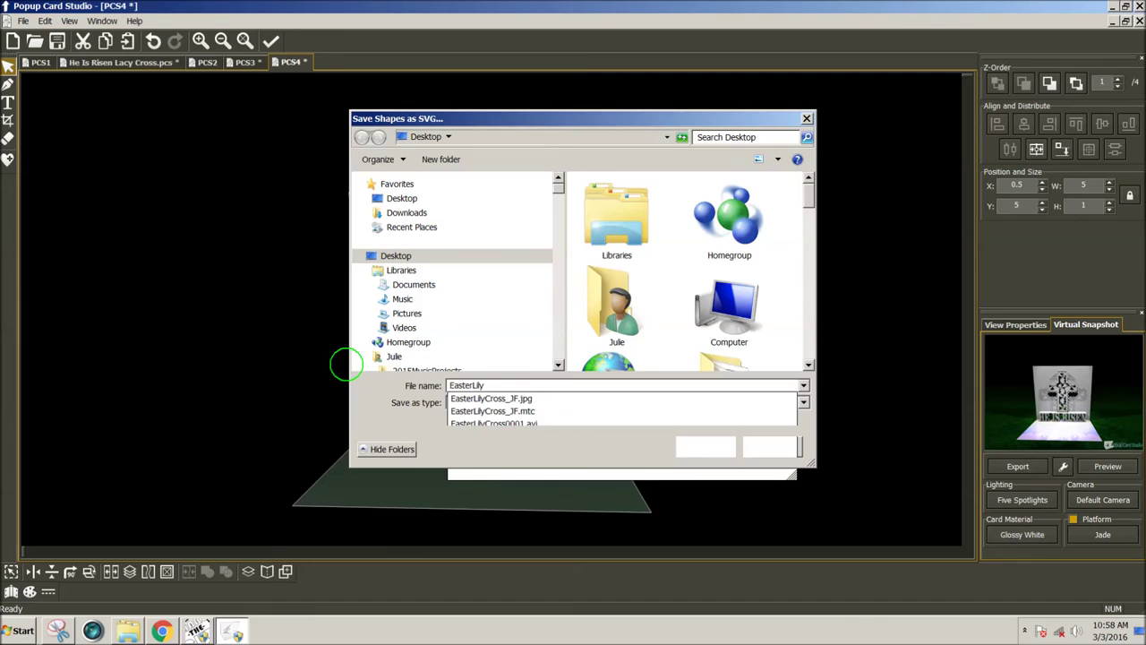
{"action": "key", "text": "Return"}
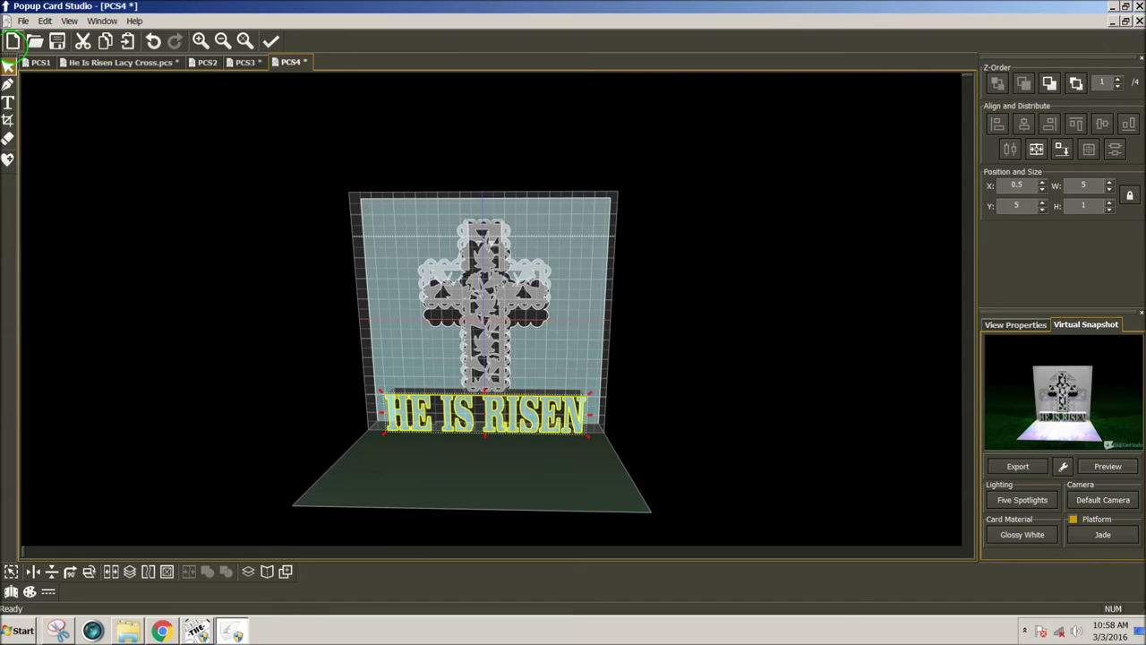
{"action": "left_click", "coordinate": [23, 21]}
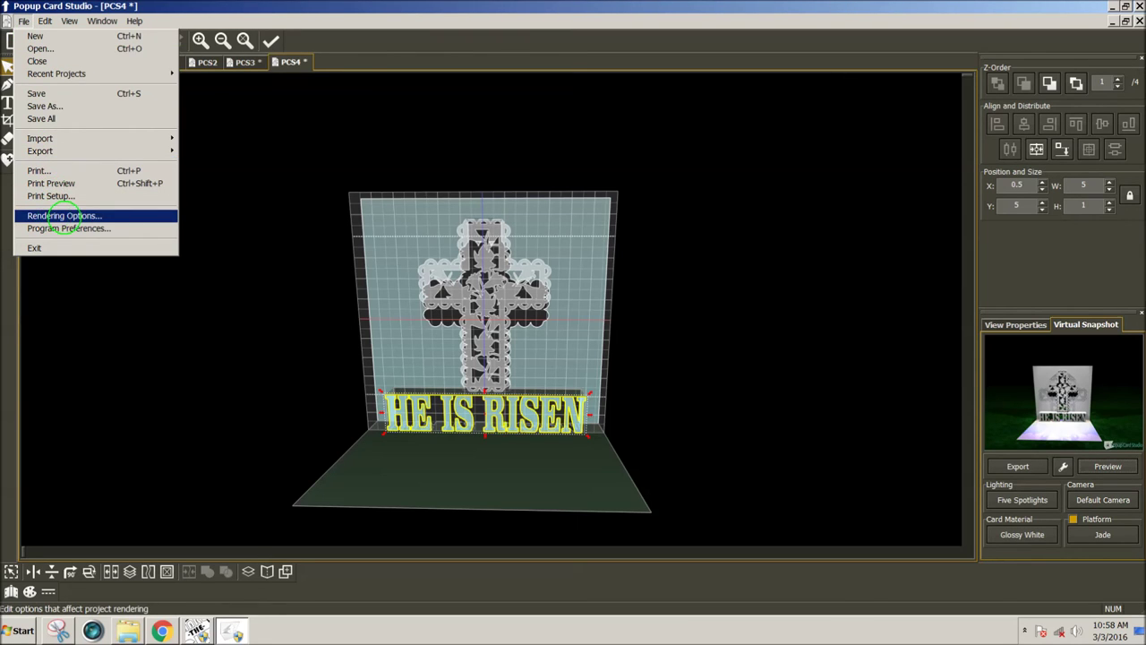
{"action": "left_click", "coordinate": [64, 216]}
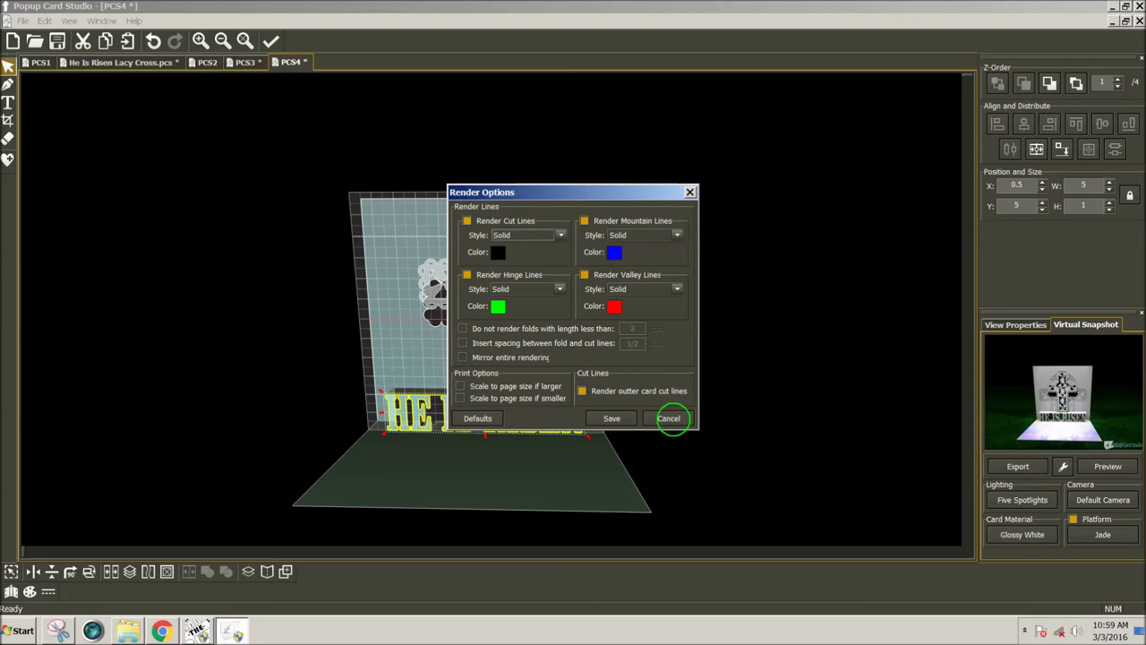
{"action": "left_click", "coordinate": [668, 418]}
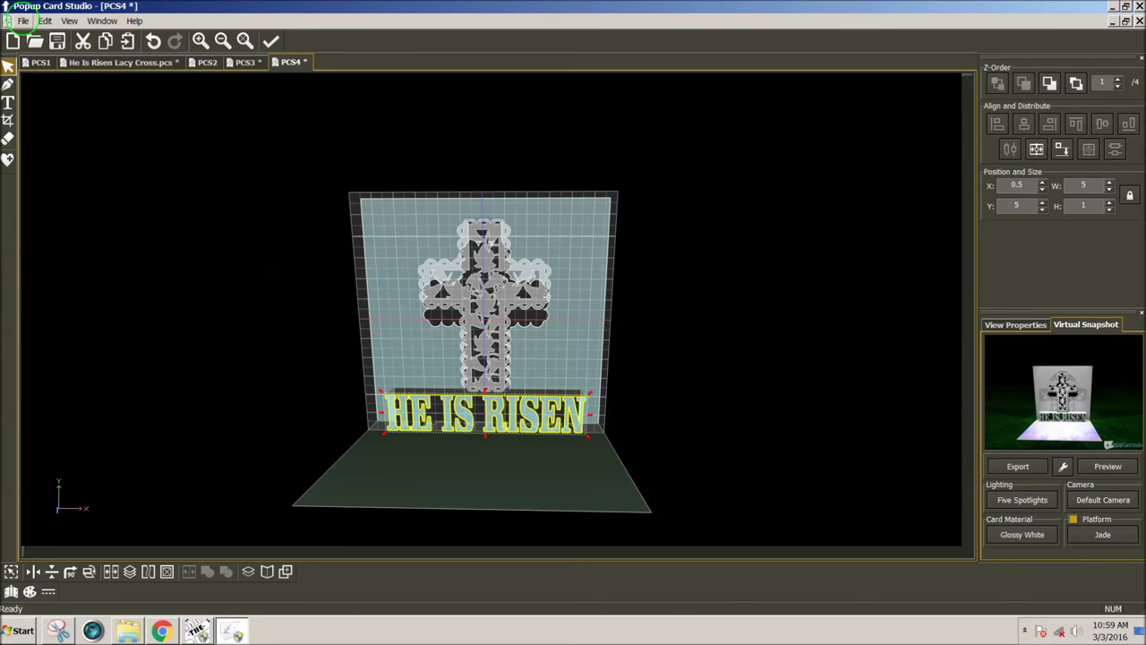
{"action": "left_click", "coordinate": [23, 19]}
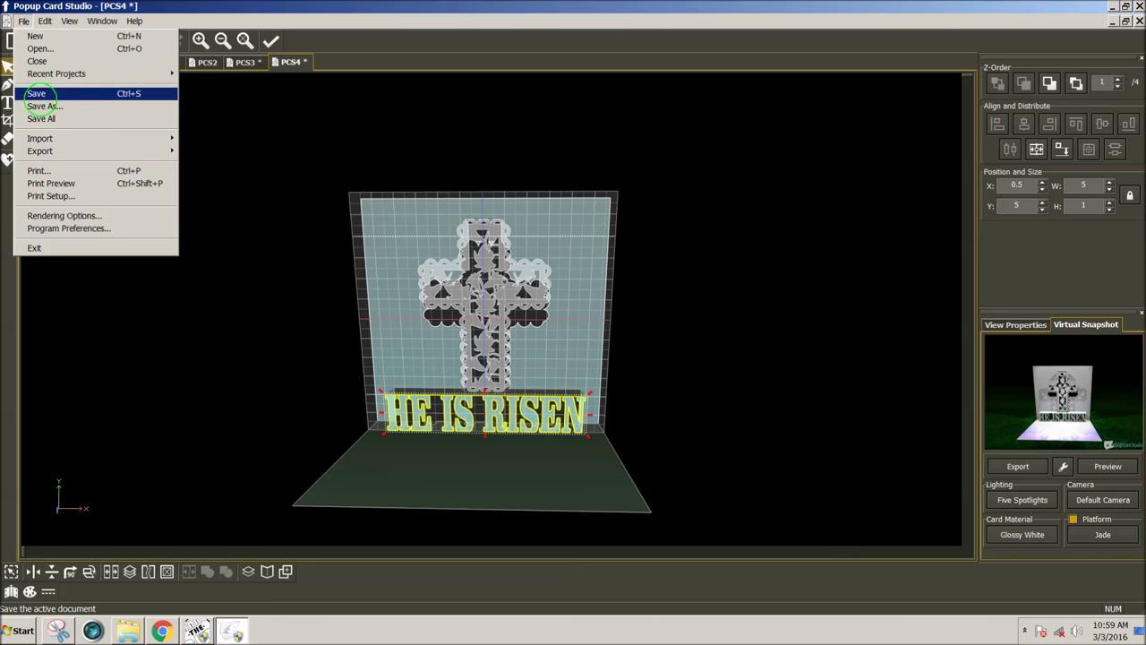
Save the project as EasterLilyCrossPopupCard_JF.pcs in the PCS folder
{"action": "left_click", "coordinate": [42, 105]}
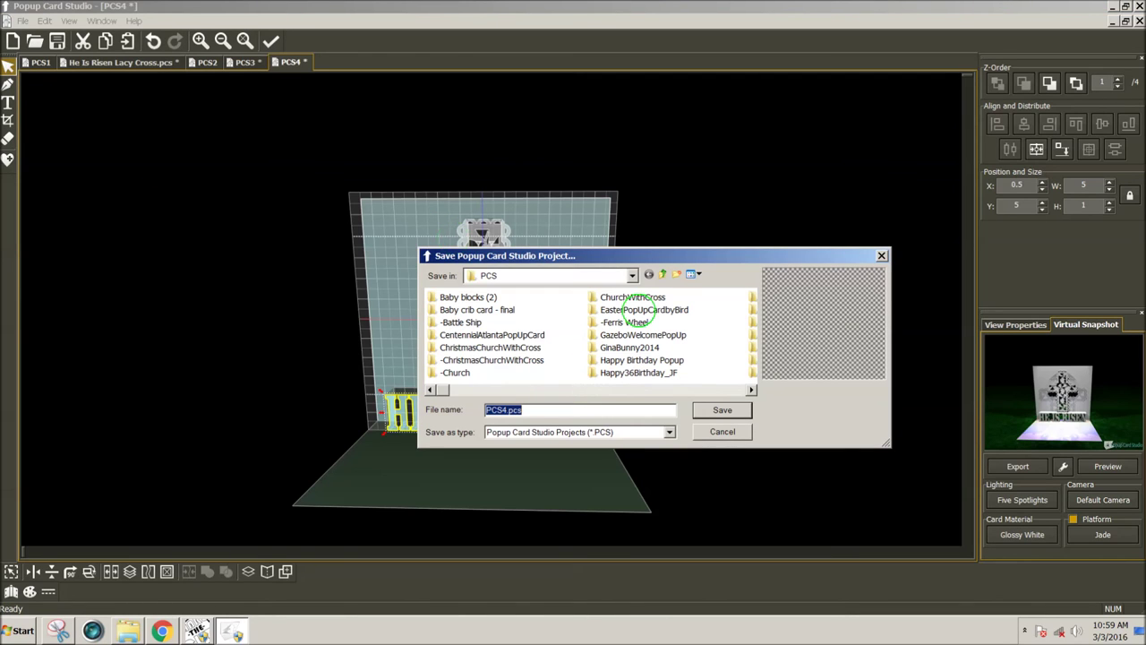
{"action": "type", "text": "E"}
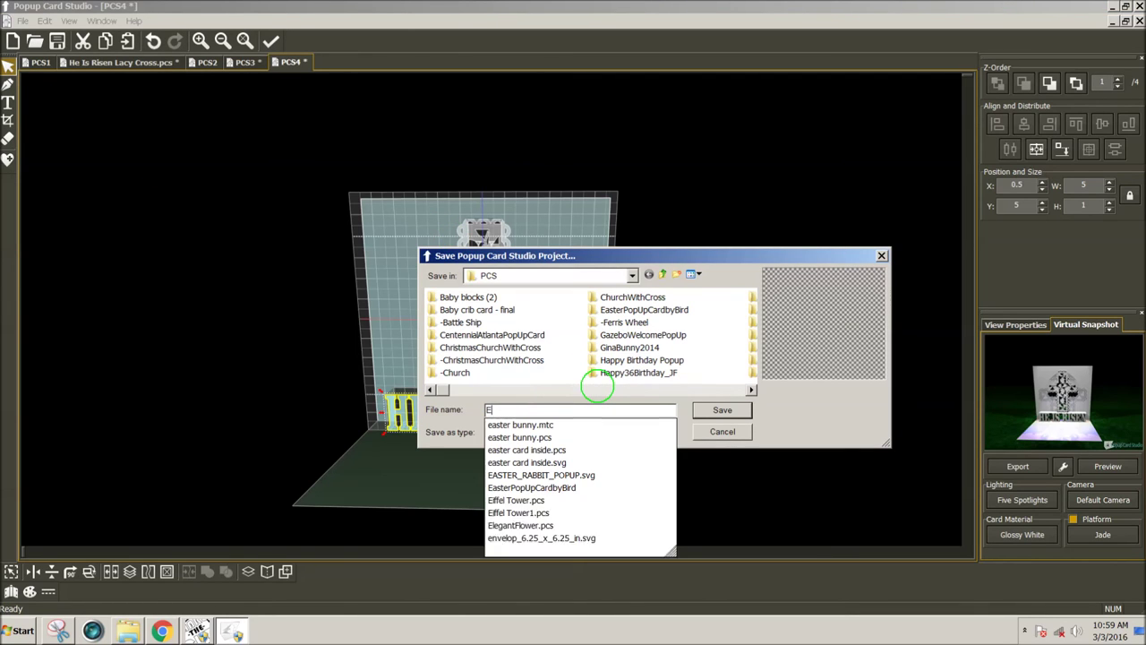
{"action": "type", "text": "asterLi"}
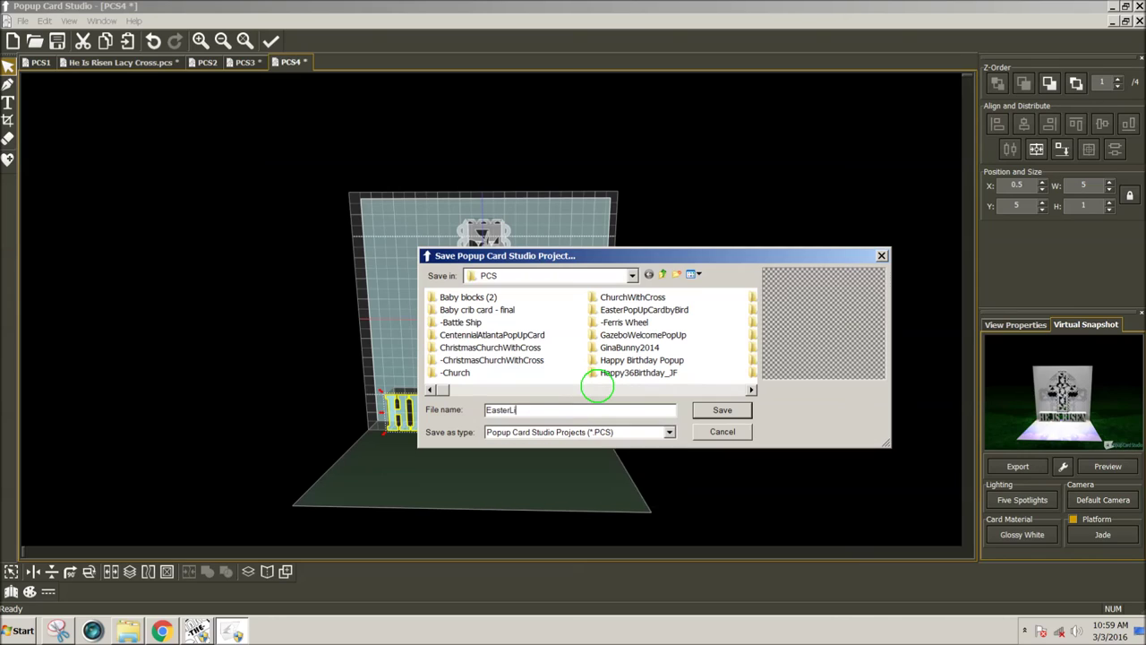
{"action": "type", "text": "lyCrossPopupCard_JF"}
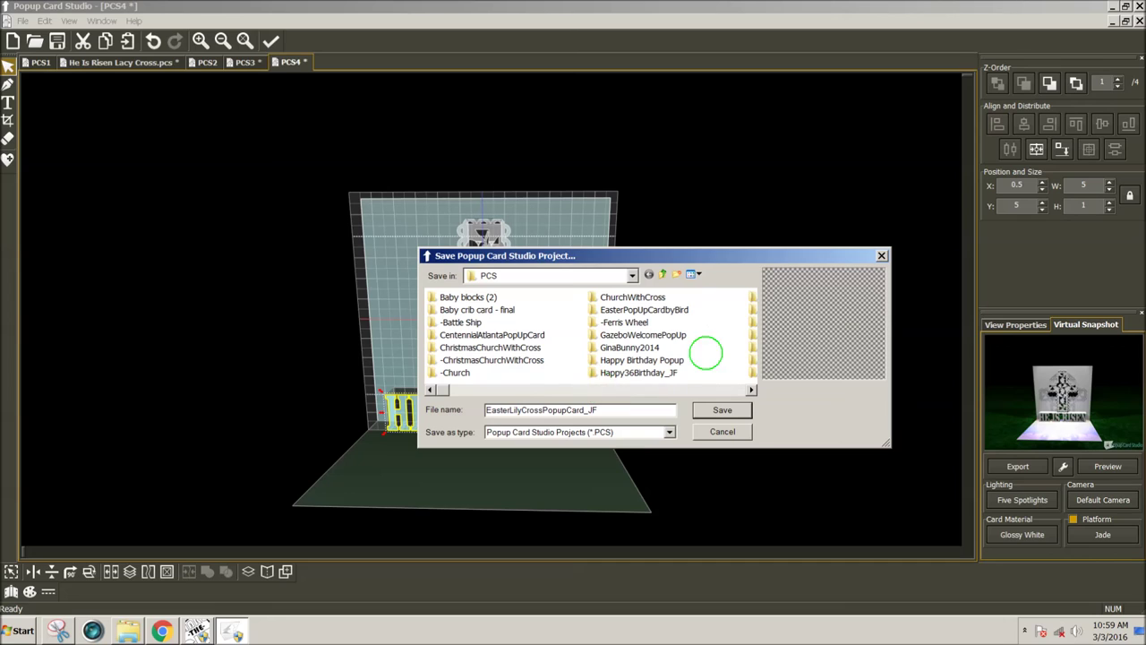
{"action": "left_click", "coordinate": [726, 409]}
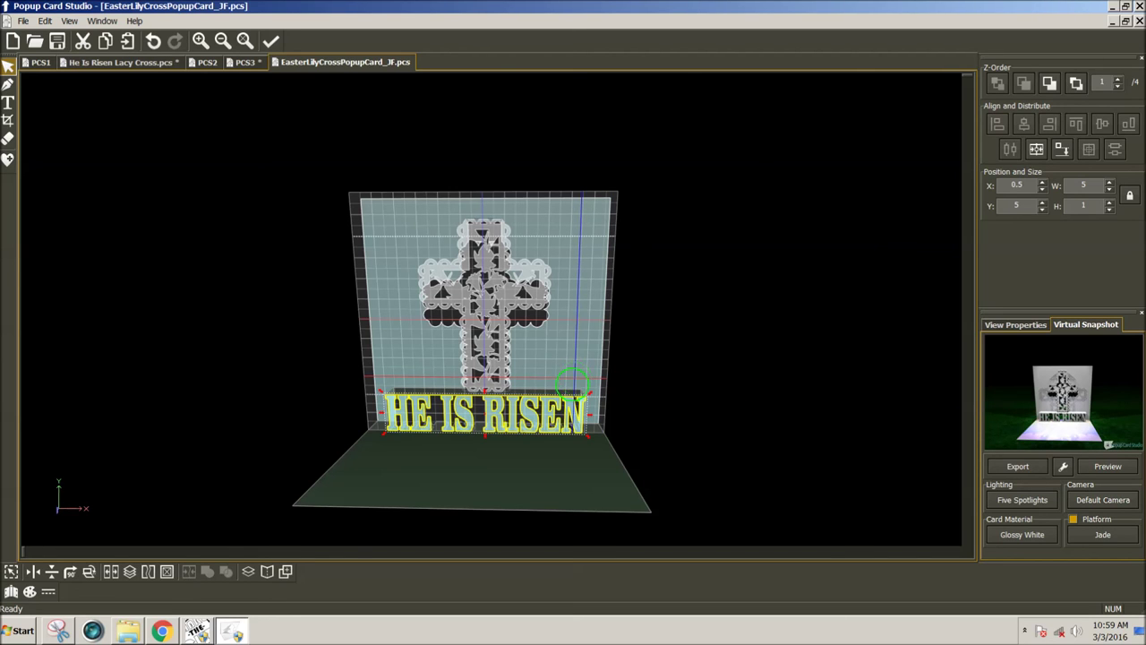
{"action": "left_click", "coordinate": [201, 630]}
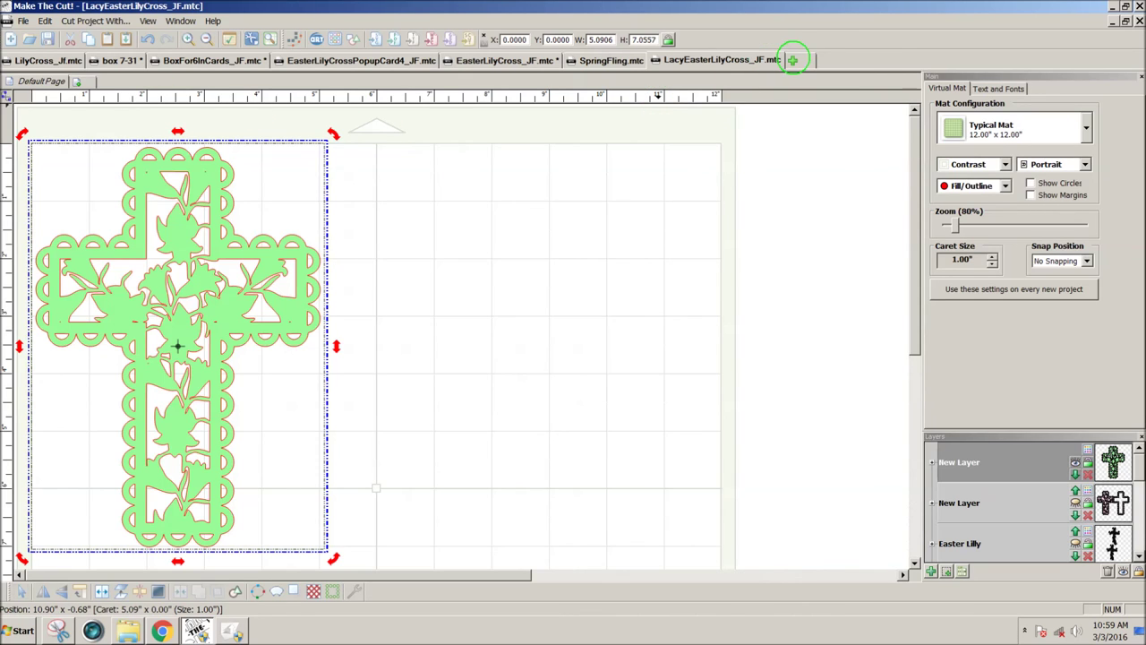
Open a new project tab and import EasterLilyCrossPopupCard_Jf.svg onto its mat
{"action": "left_click", "coordinate": [793, 59]}
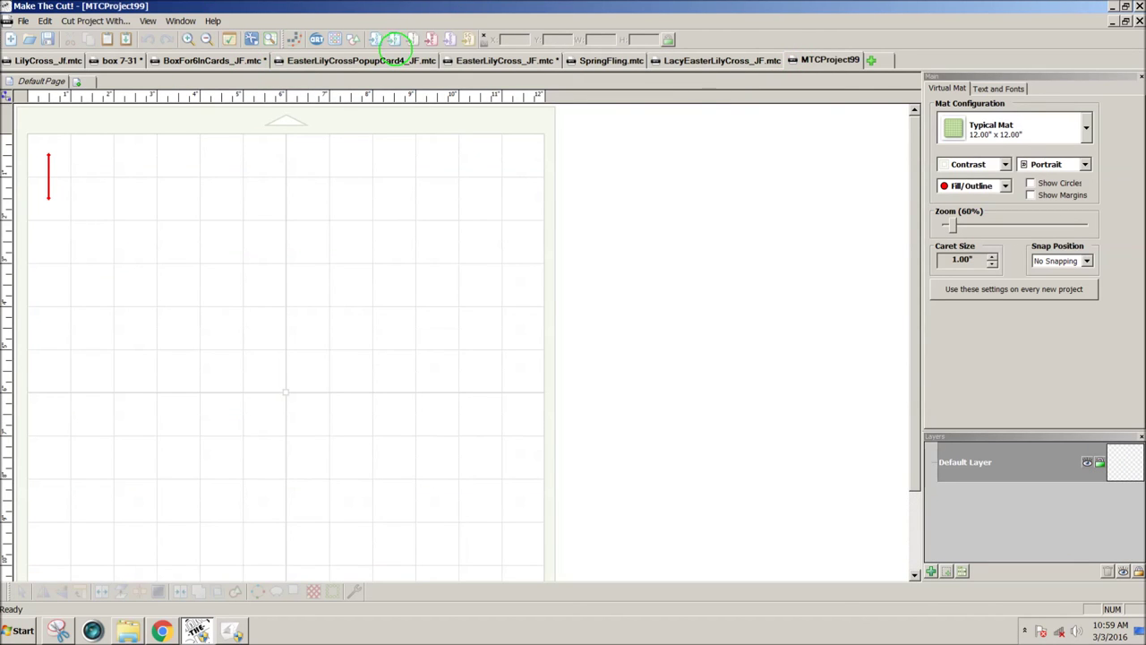
{"action": "left_click", "coordinate": [378, 40]}
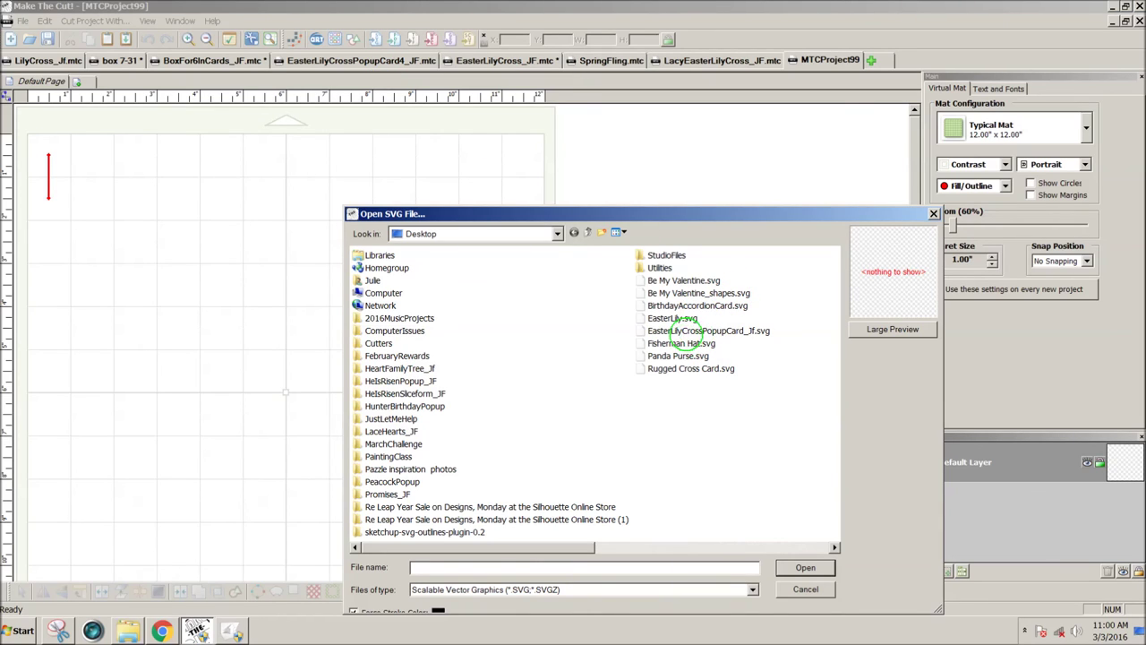
{"action": "left_click", "coordinate": [682, 330]}
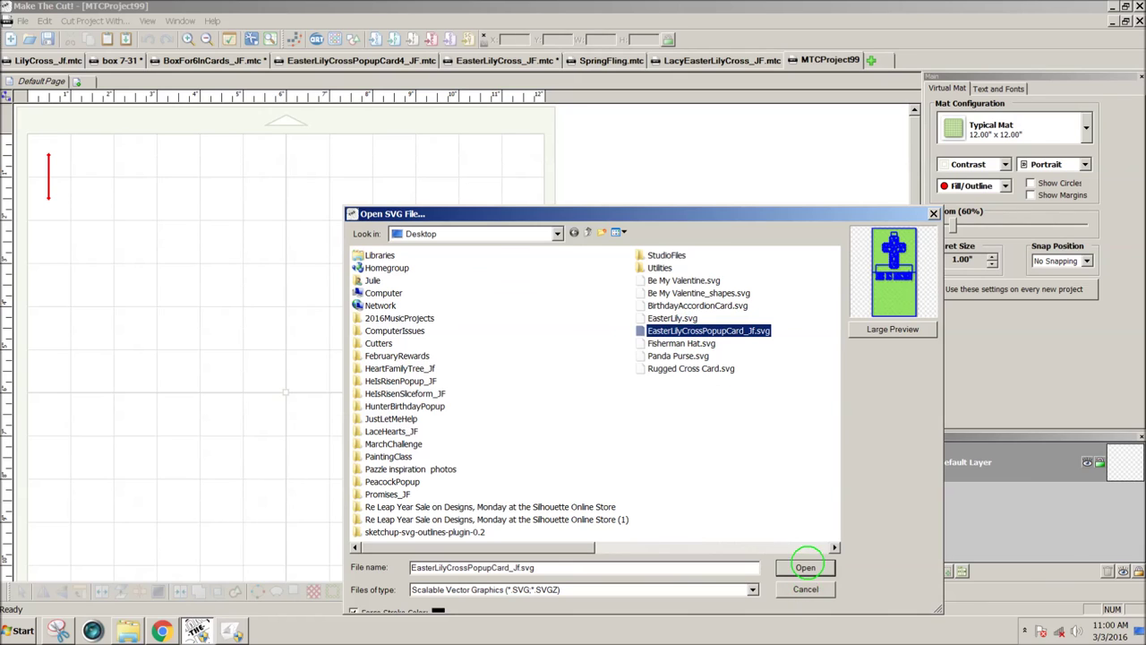
{"action": "left_click", "coordinate": [805, 567]}
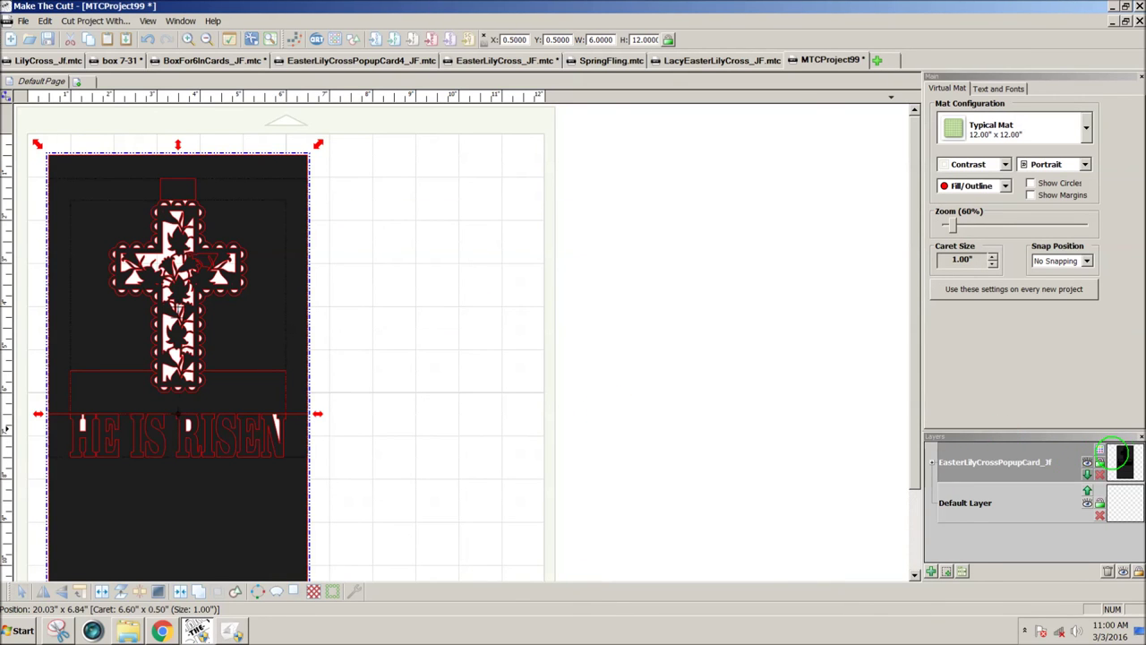
Colour the imported layer light green and break it apart into separate layers
{"action": "left_click", "coordinate": [1099, 453]}
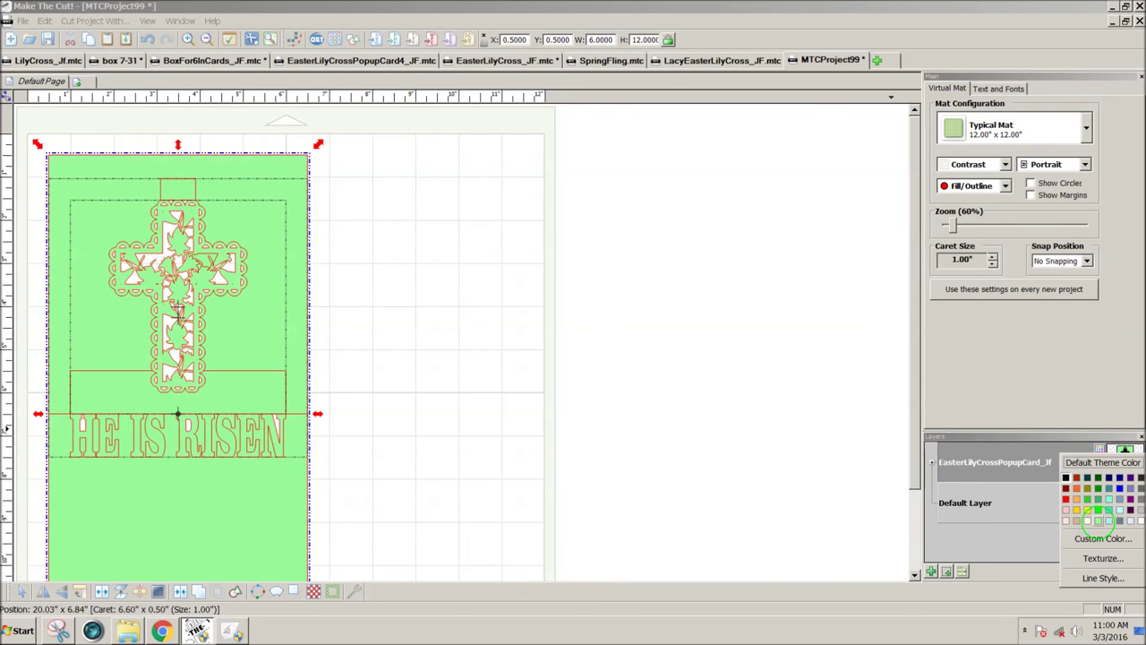
{"action": "left_click", "coordinate": [1100, 521]}
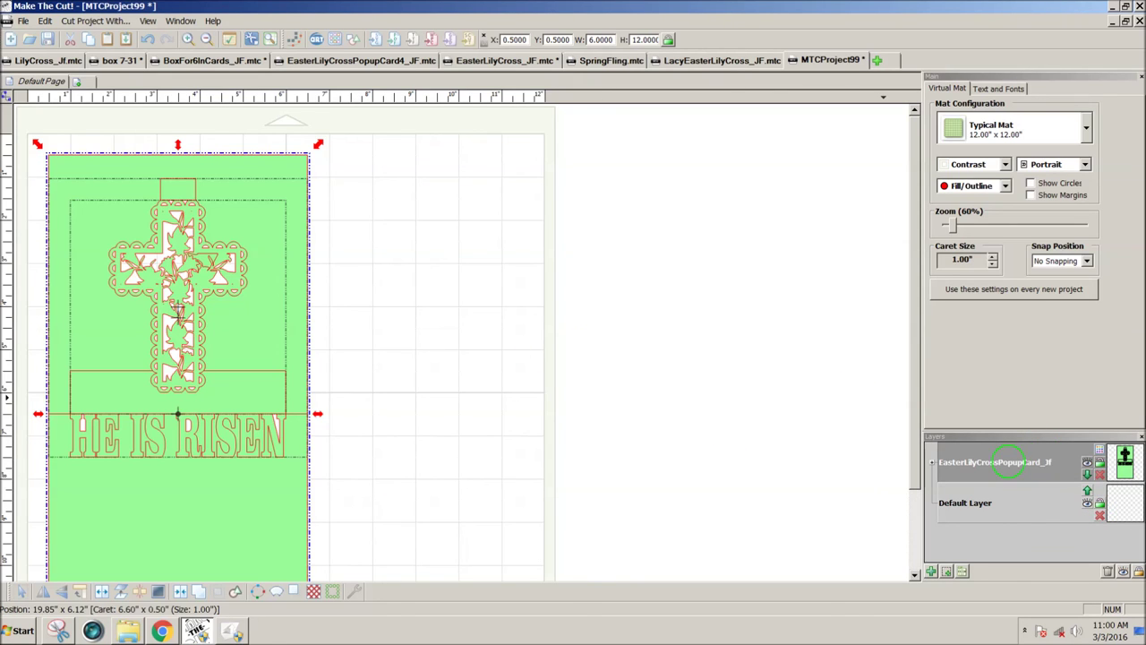
{"action": "right_click", "coordinate": [1008, 462]}
{"action": "left_click", "coordinate": [1030, 403]}
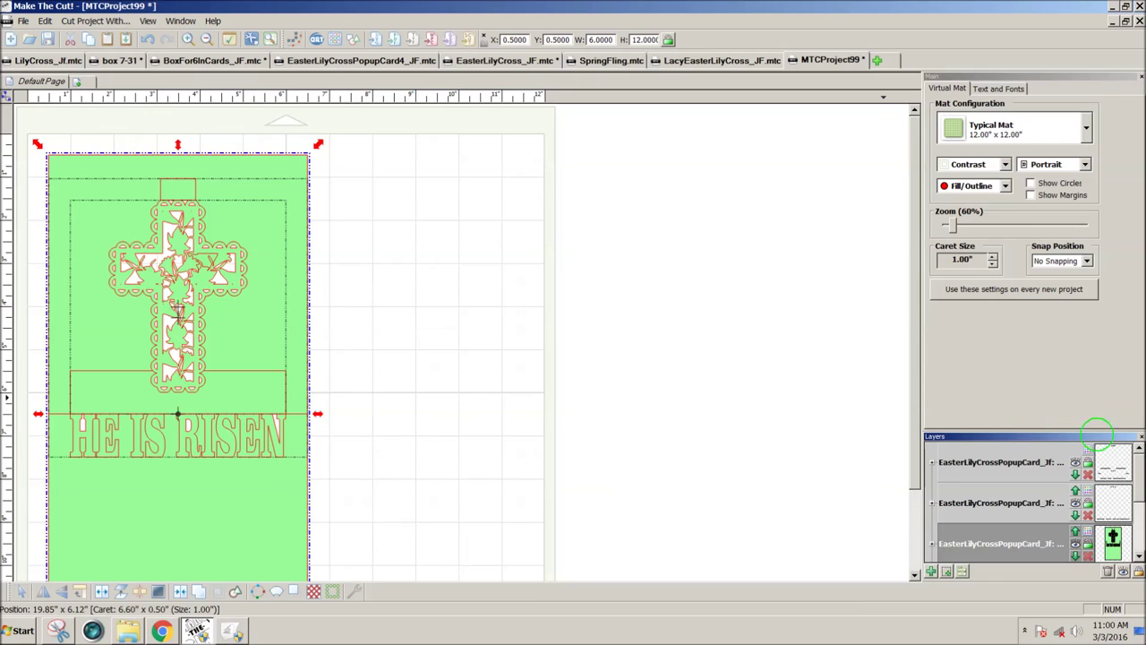
{"action": "scroll", "coordinate": [1130, 484], "scroll_direction": "down", "scroll_amount": 1}
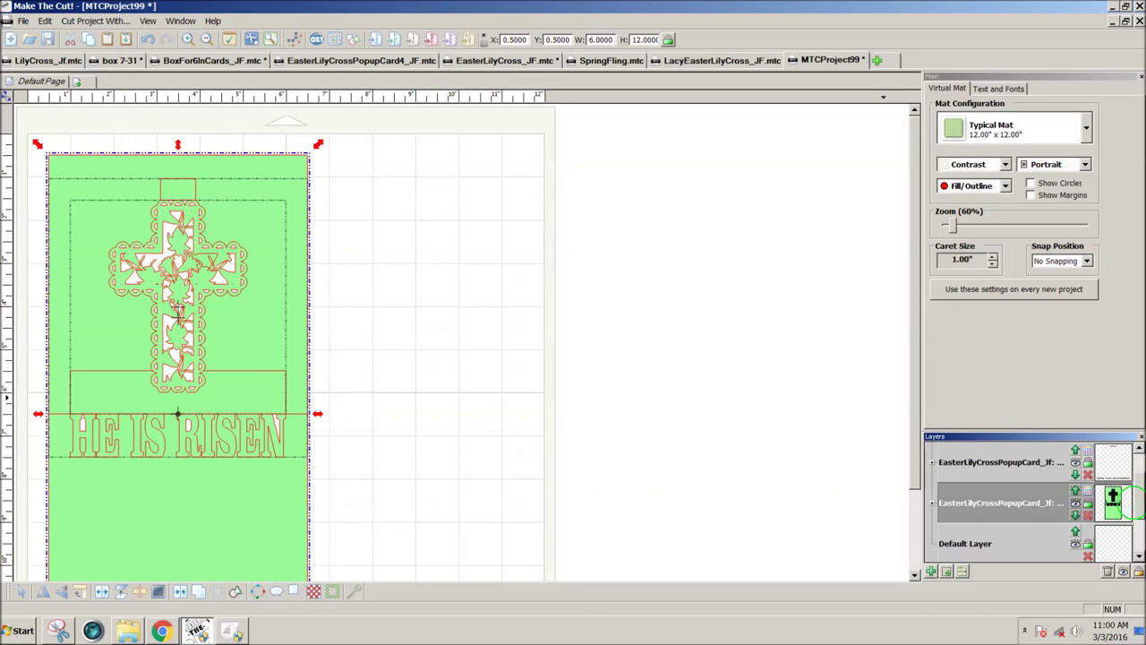
Delete the empty Default Layer from the Layers panel
{"action": "scroll", "coordinate": [1123, 479], "scroll_direction": "up", "scroll_amount": 1}
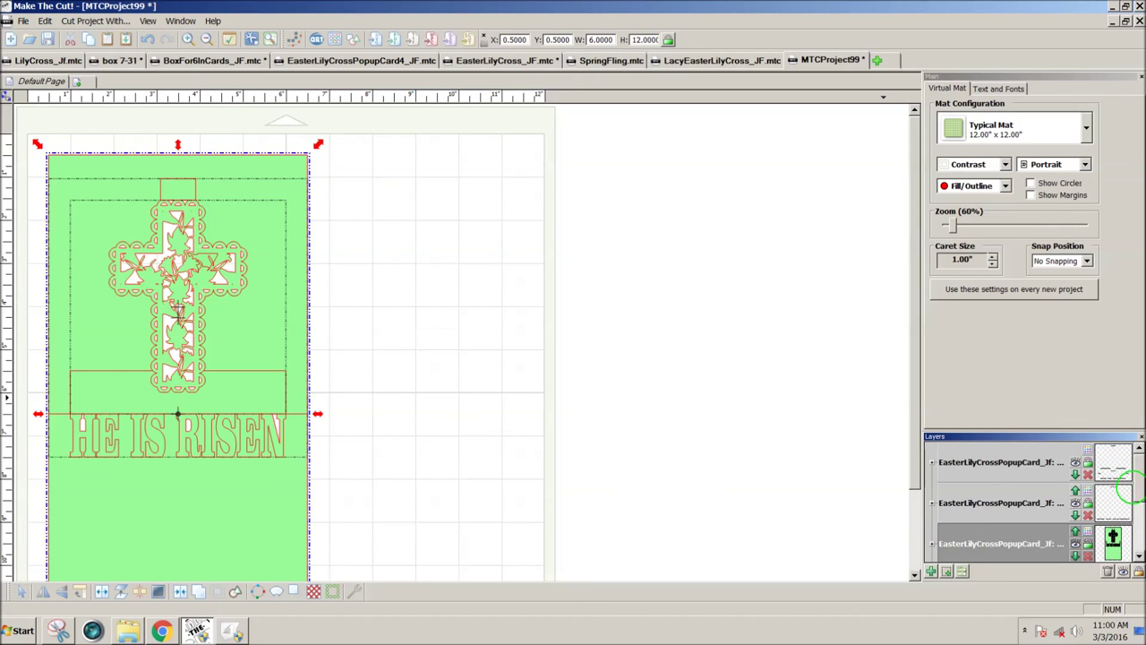
{"action": "scroll", "coordinate": [1130, 497], "scroll_direction": "down", "scroll_amount": 1}
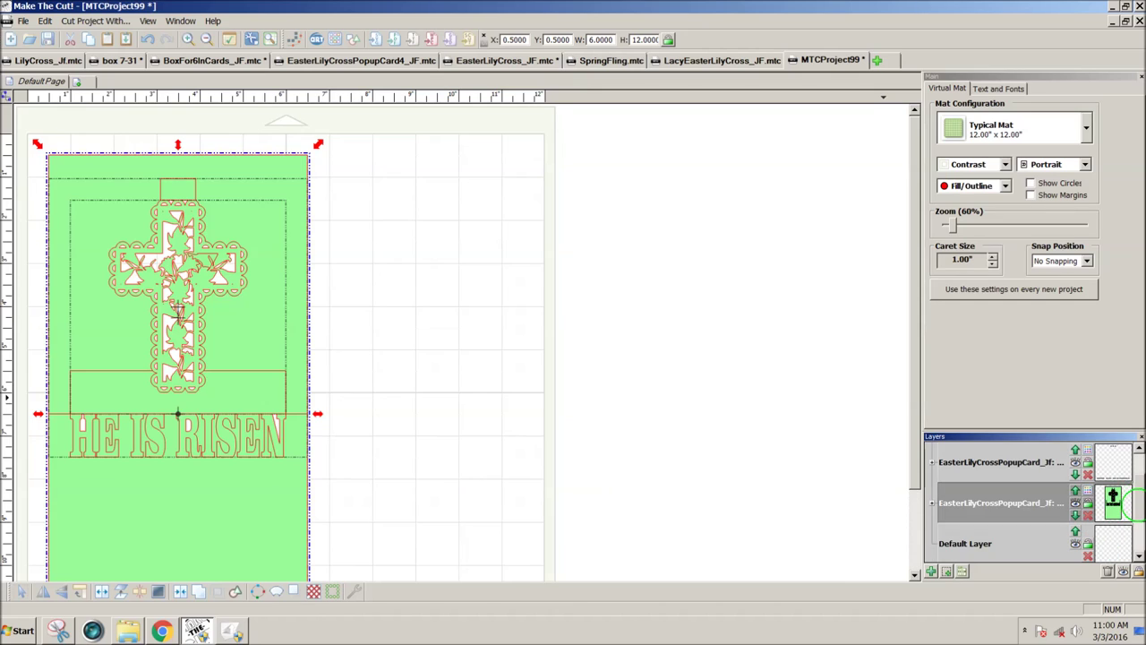
{"action": "left_click", "coordinate": [1108, 571]}
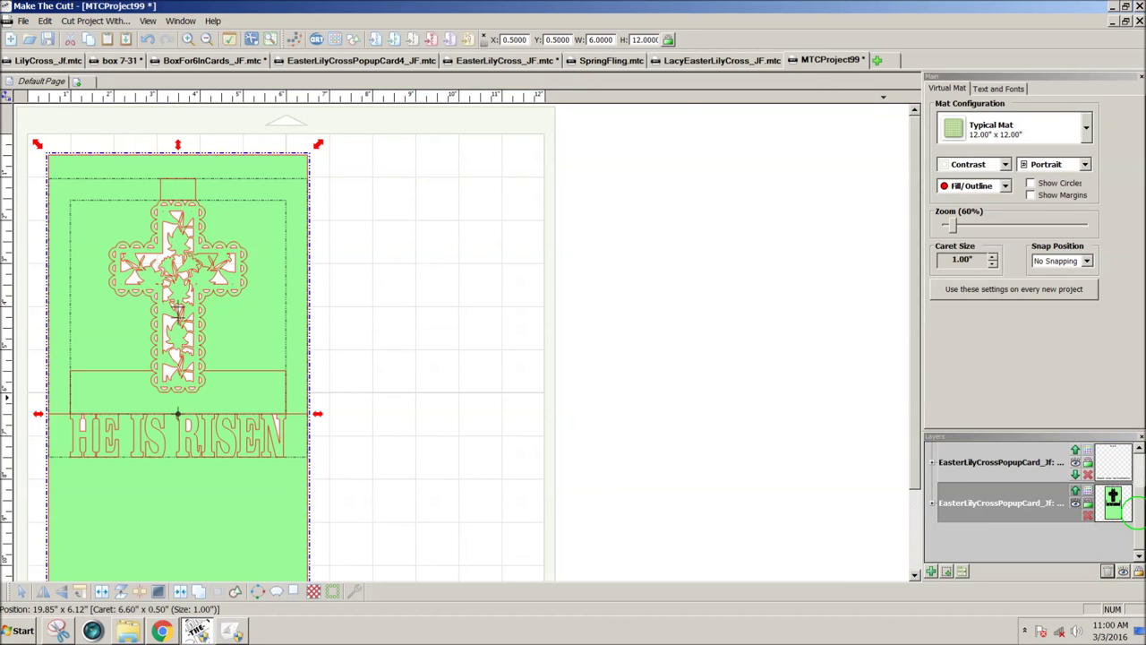
{"action": "scroll", "coordinate": [1137, 488], "scroll_direction": "up", "scroll_amount": 1}
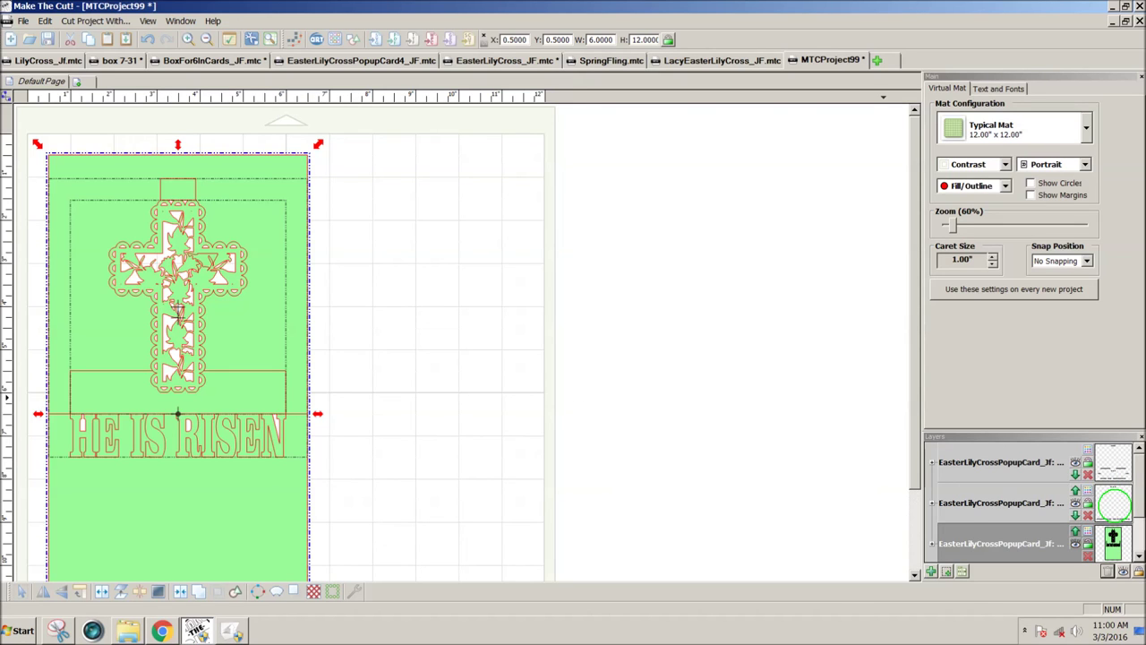
Delete the duplicate imported EasterLily card layer
{"action": "left_click", "coordinate": [998, 502]}
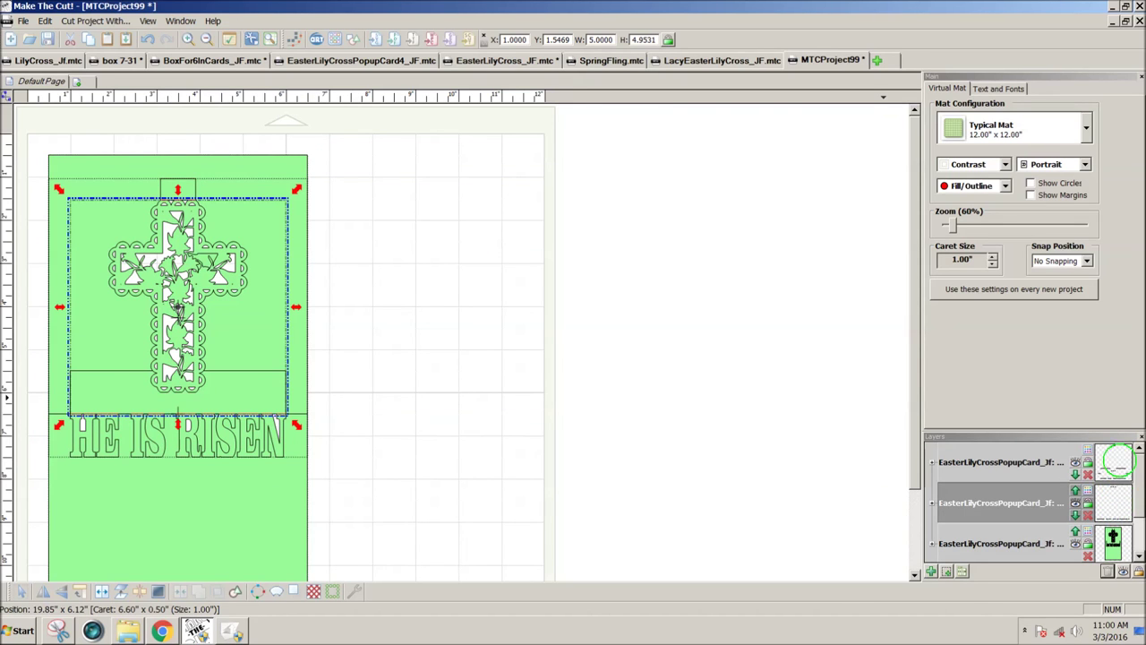
{"action": "left_click", "coordinate": [947, 571]}
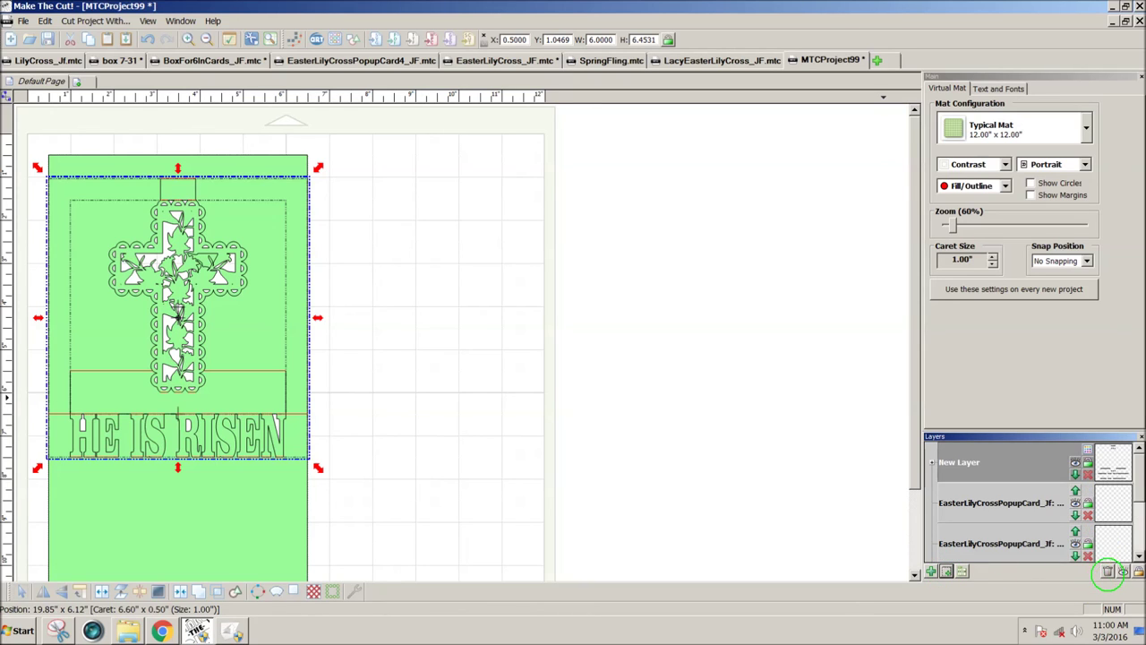
{"action": "left_click", "coordinate": [1108, 571]}
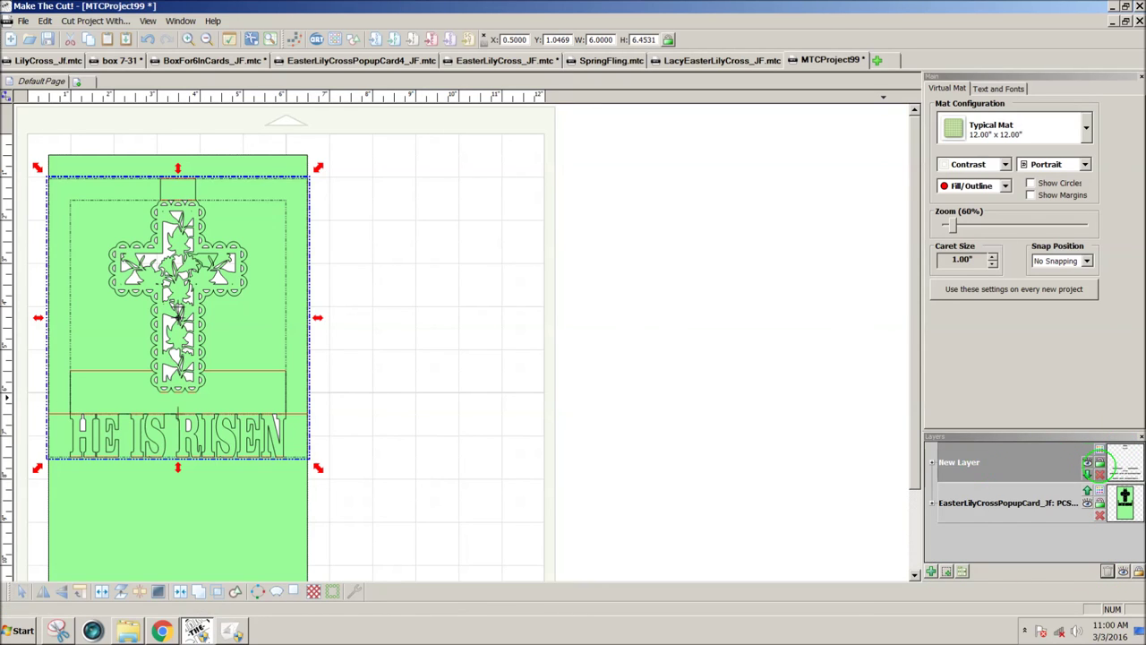
Rename New Layer to Score and the EasterLily layer to Cut
{"action": "double_click", "coordinate": [969, 463]}
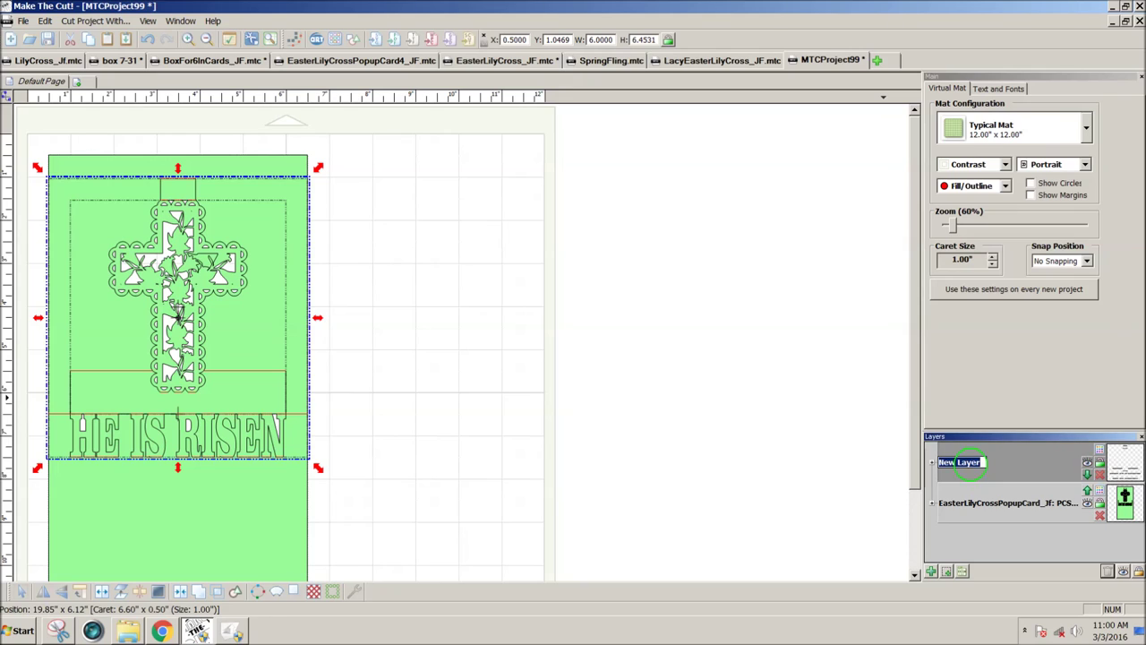
{"action": "type", "text": "Scor"}
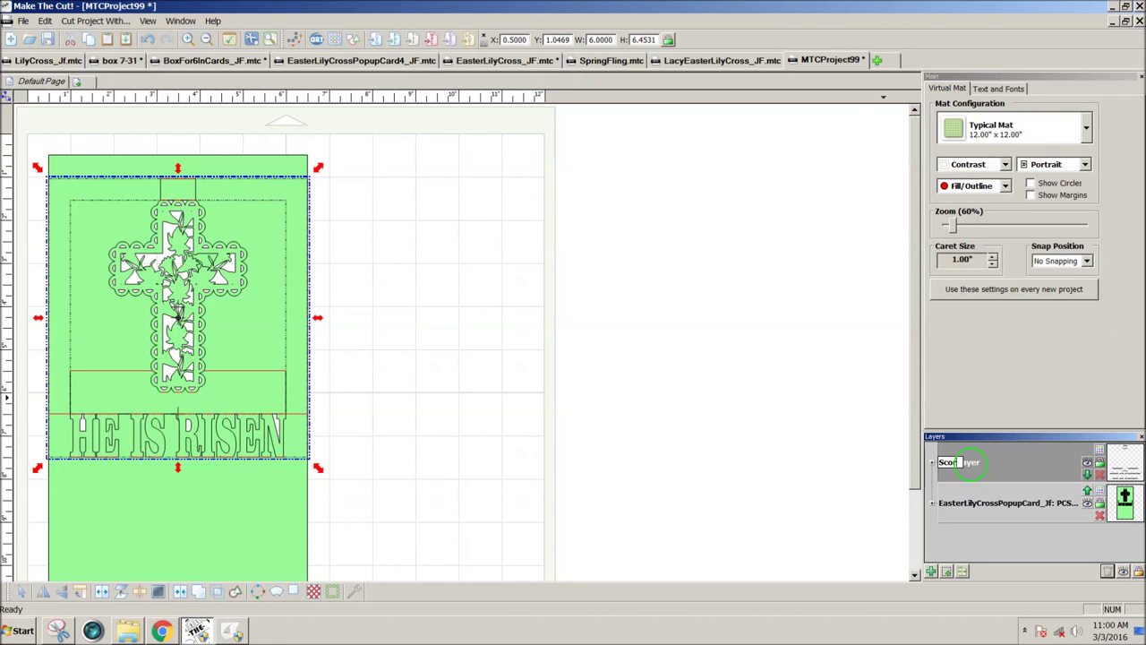
{"action": "type", "text": "e"}
{"action": "key", "text": "Return"}
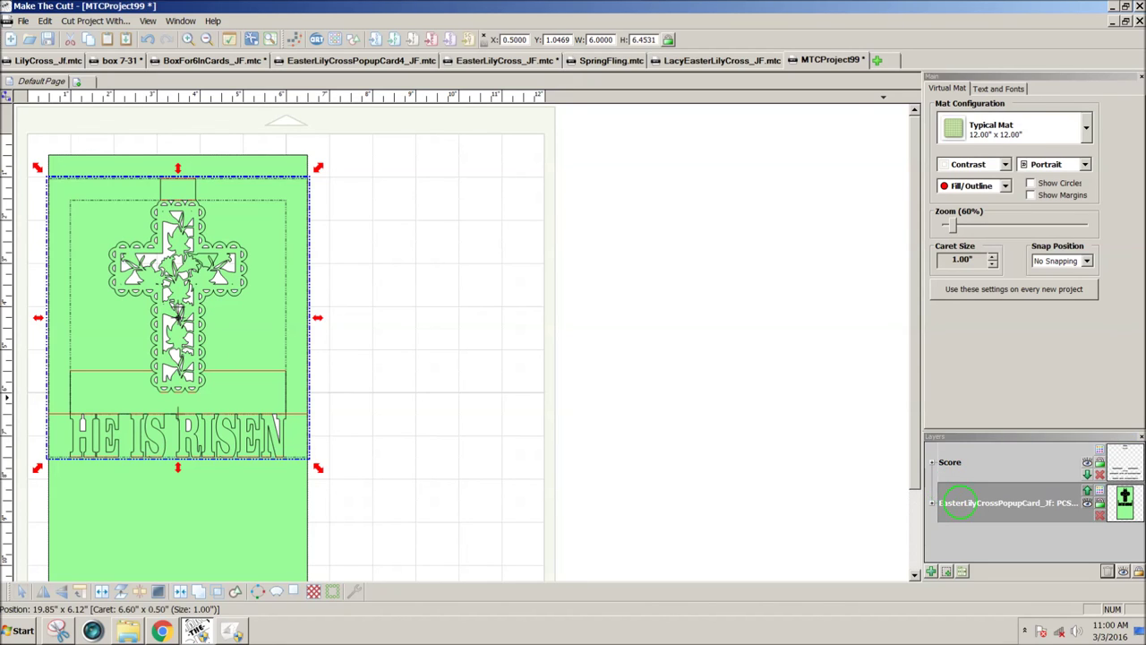
{"action": "double_click", "coordinate": [958, 503]}
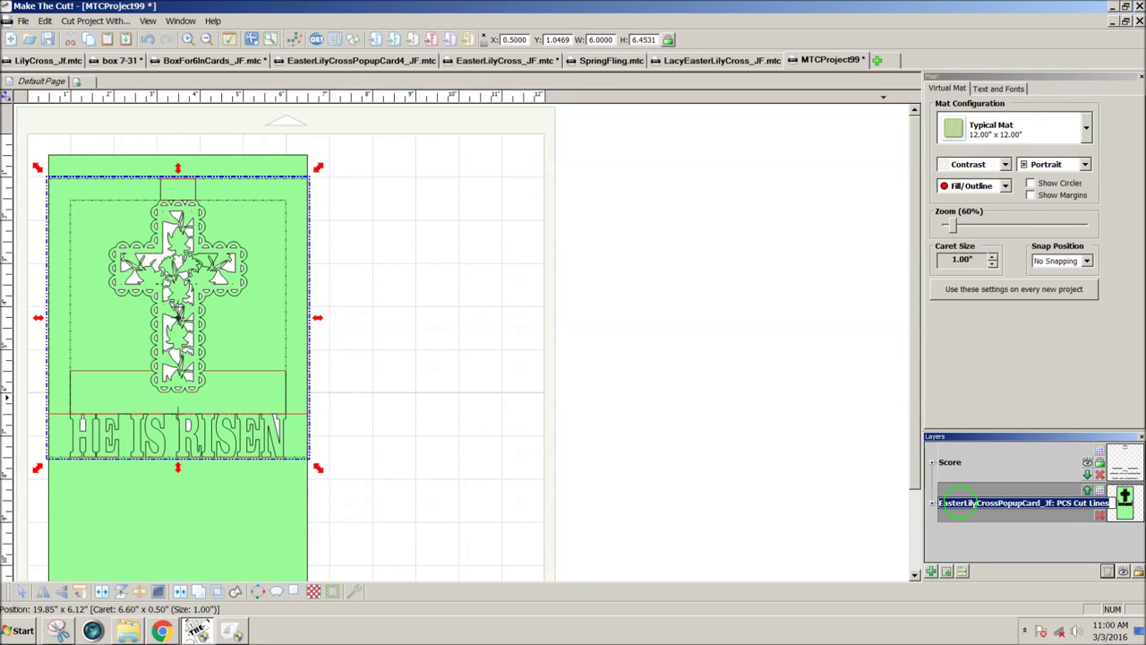
{"action": "type", "text": "Cut"}
{"action": "key", "text": "Return"}
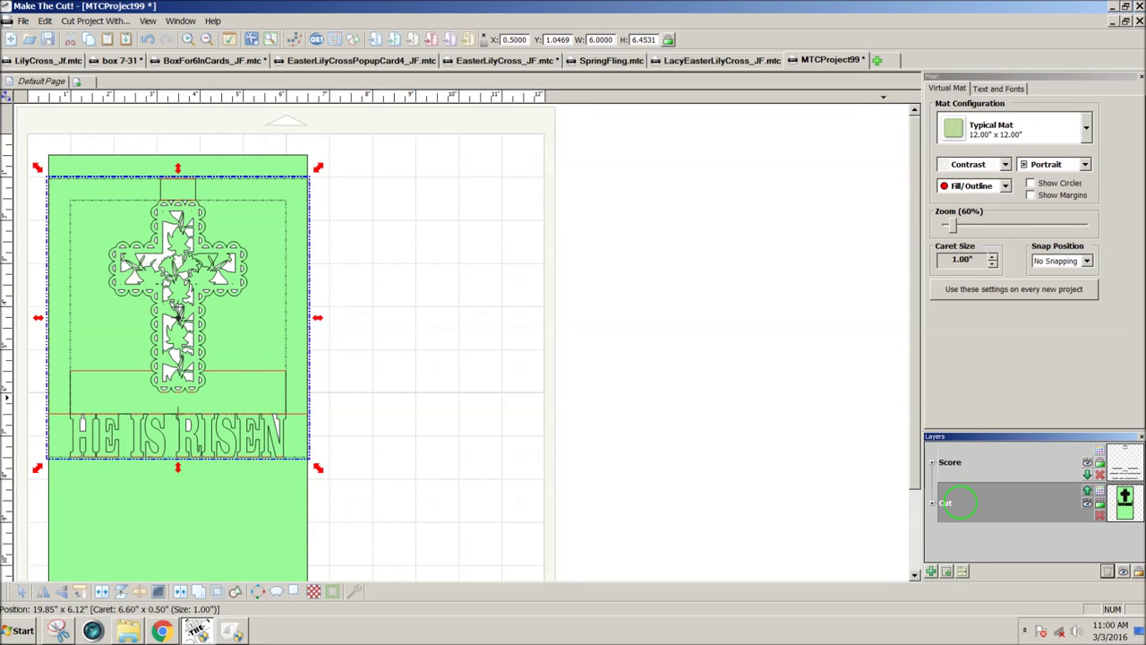
{"action": "left_click", "coordinate": [779, 507]}
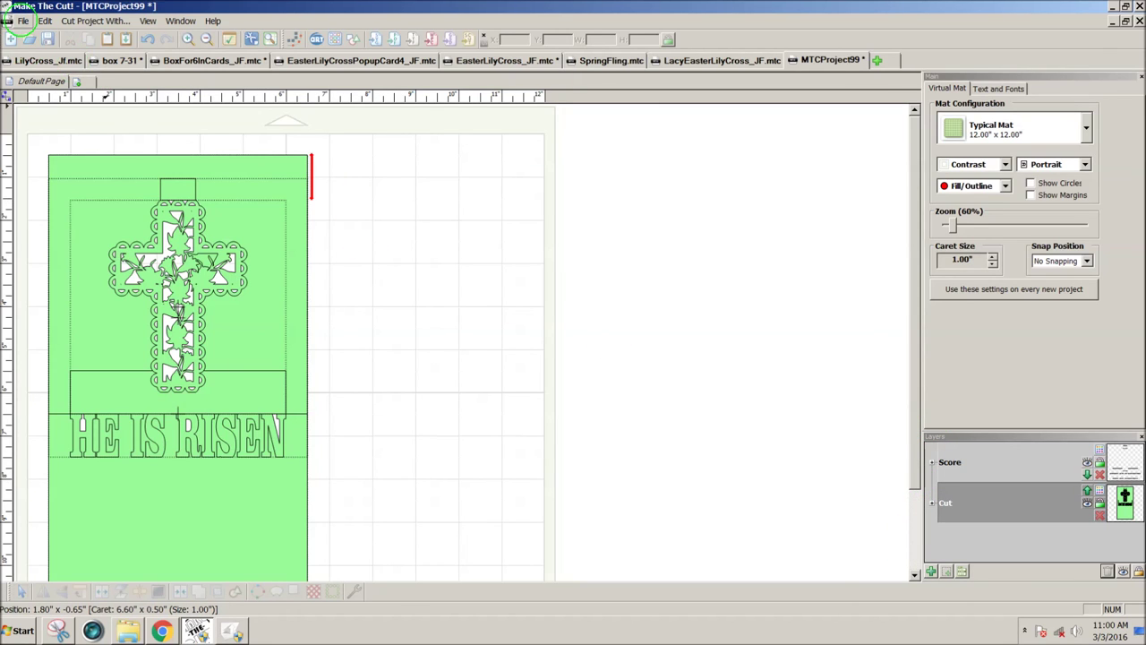
Save the project as EasterLilyCrossPopup1_JF.mtc on the Desktop
{"action": "left_click", "coordinate": [22, 21]}
{"action": "left_click", "coordinate": [54, 95]}
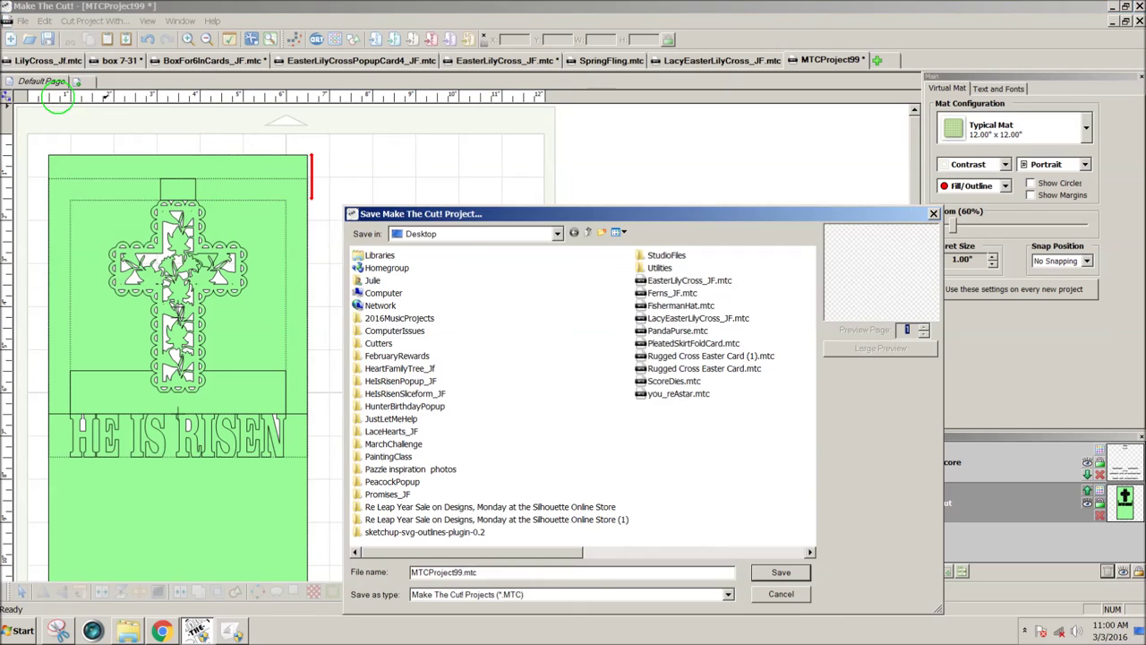
{"action": "left_click_drag", "start_coordinate": [480, 573], "coordinate": [346, 557]}
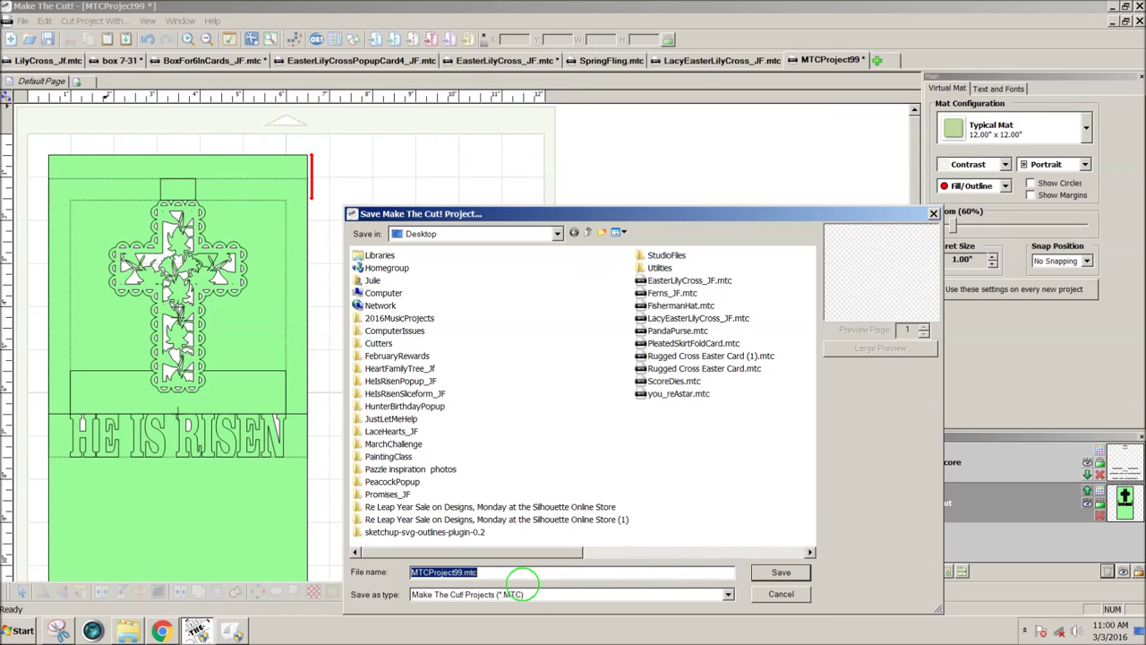
{"action": "type", "text": "EasterLily"}
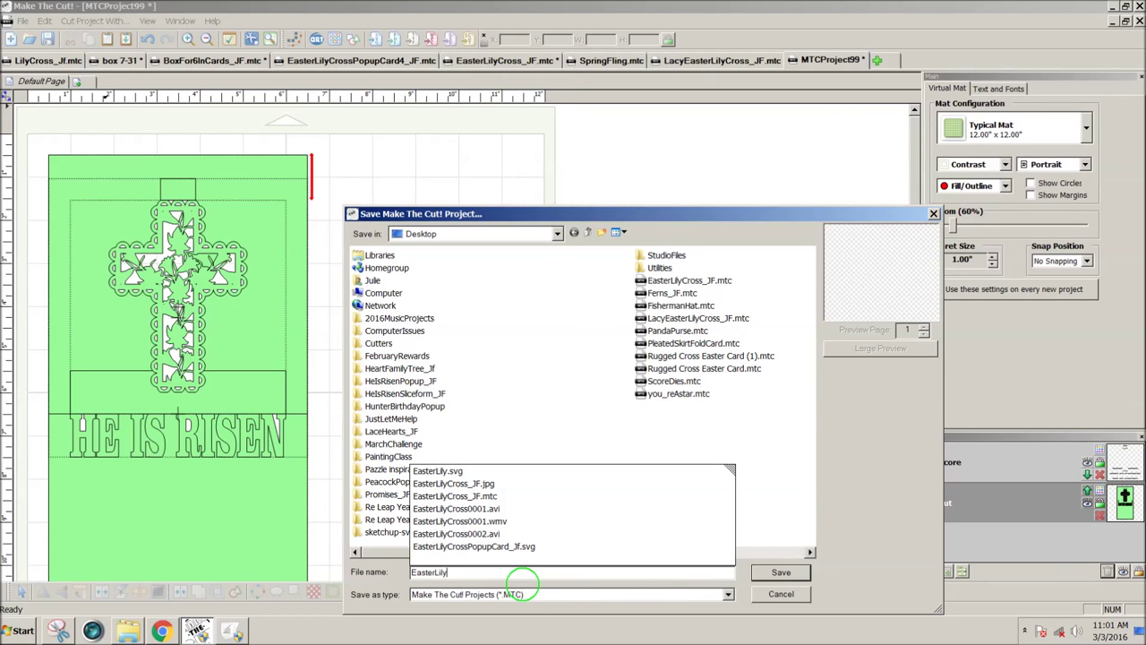
{"action": "type", "text": "C"}
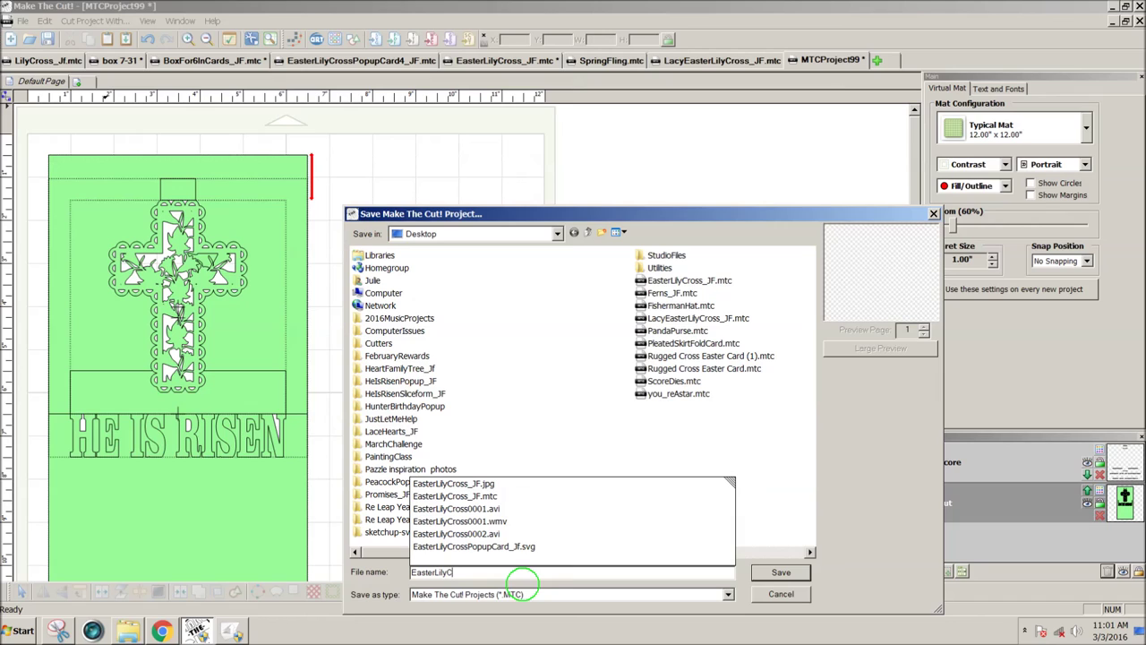
{"action": "type", "text": "rossPop"}
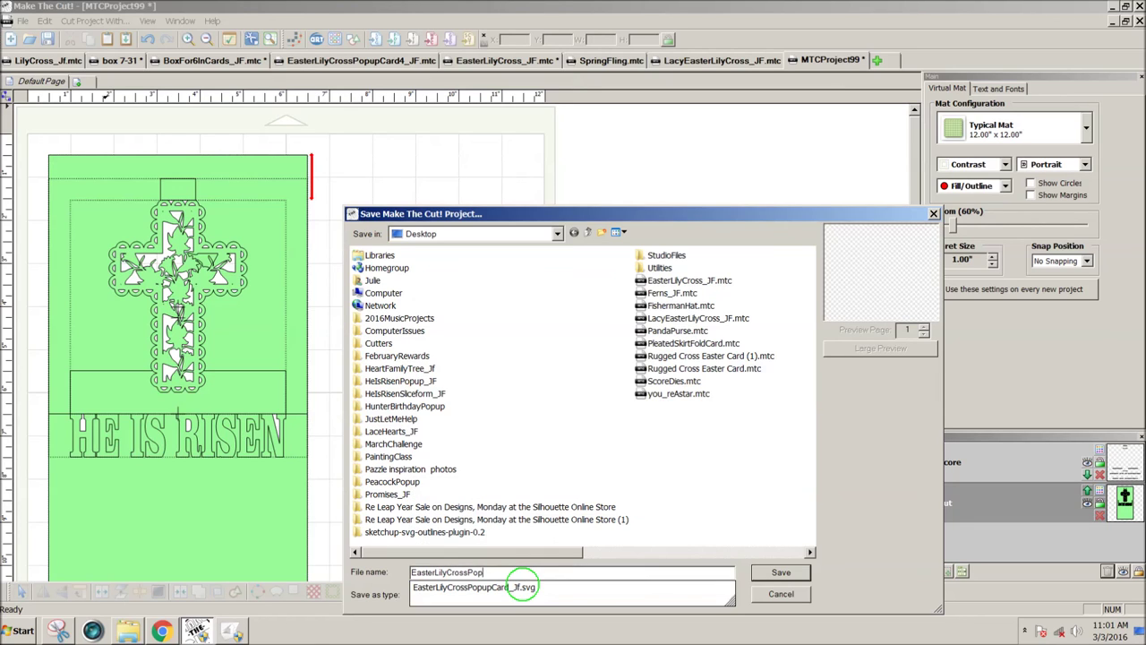
{"action": "type", "text": "up1_JF"}
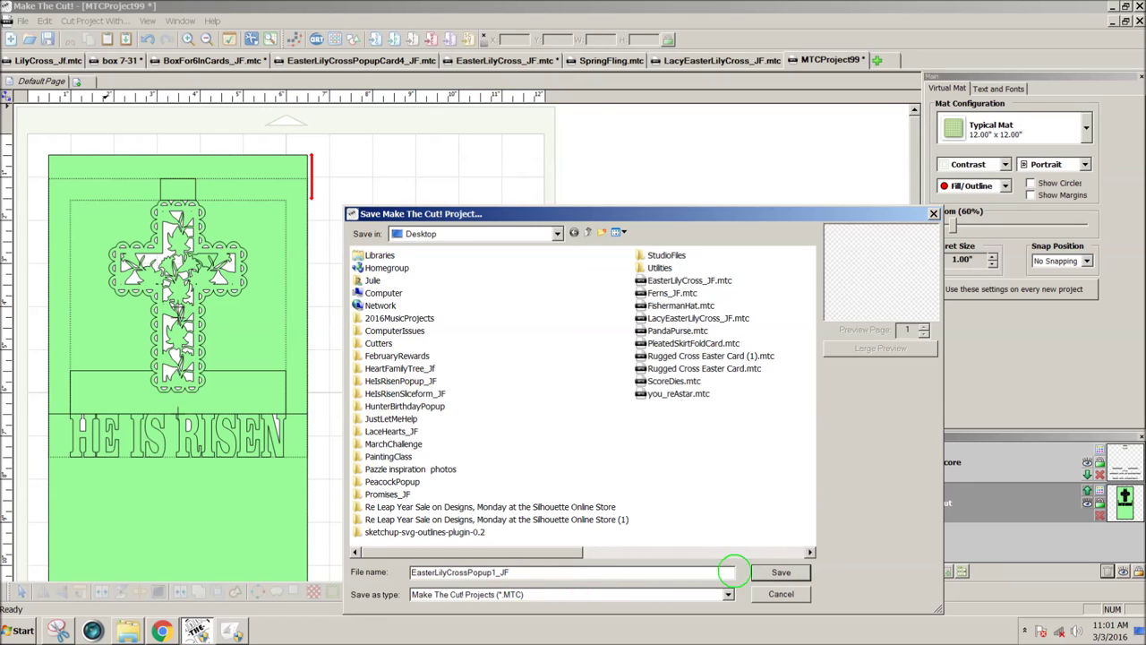
{"action": "left_click", "coordinate": [781, 572]}
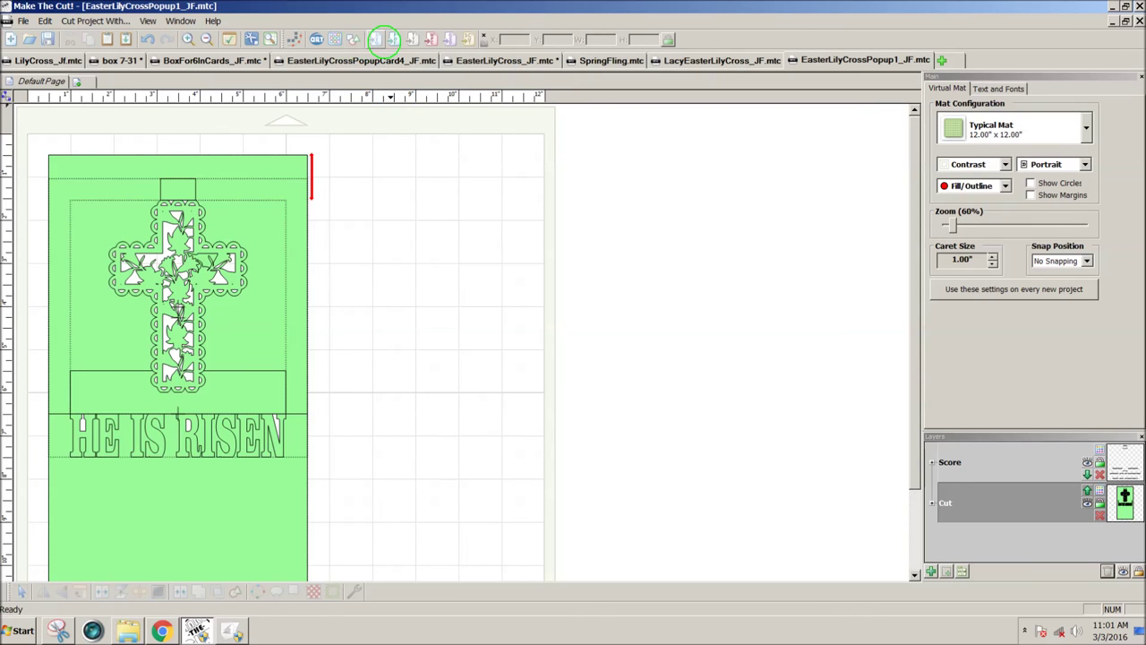
Start an SVG import in Make The Cut to bring up the Open SVG File dialog
{"action": "left_click", "coordinate": [377, 39]}
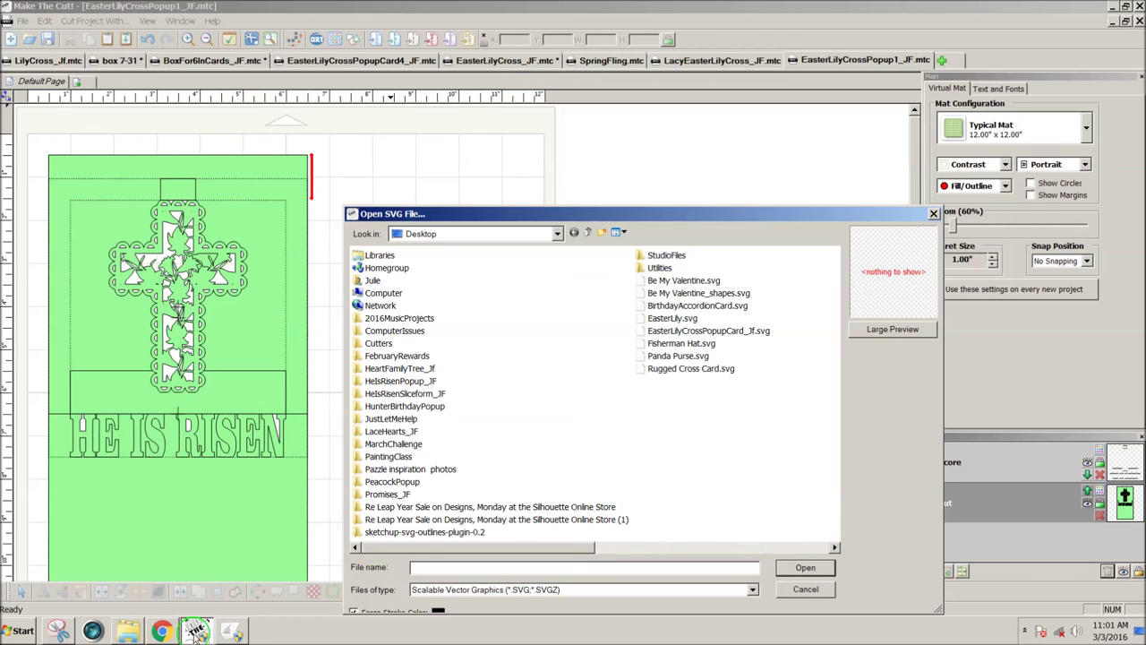
Export the Popup Card Studio project shapes as EasterLilyCrossPopupCard_JF_shapes.svg
{"action": "left_click", "coordinate": [231, 631]}
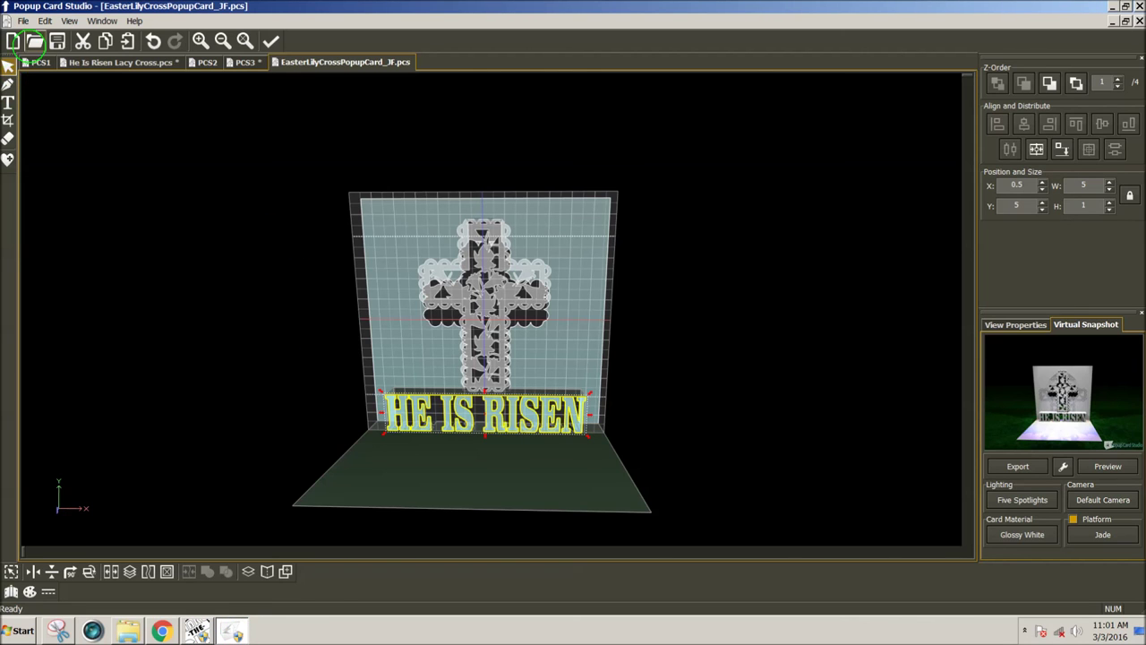
{"action": "left_click", "coordinate": [23, 21]}
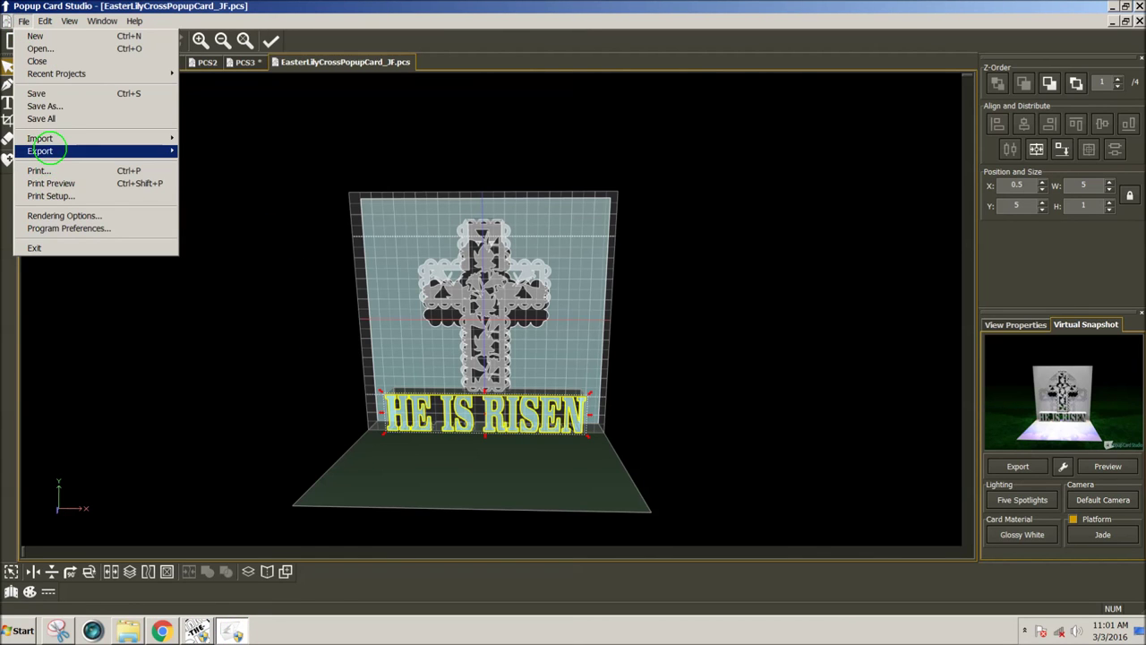
{"action": "mouse_move", "coordinate": [40, 150]}
{"action": "mouse_move", "coordinate": [234, 163]}
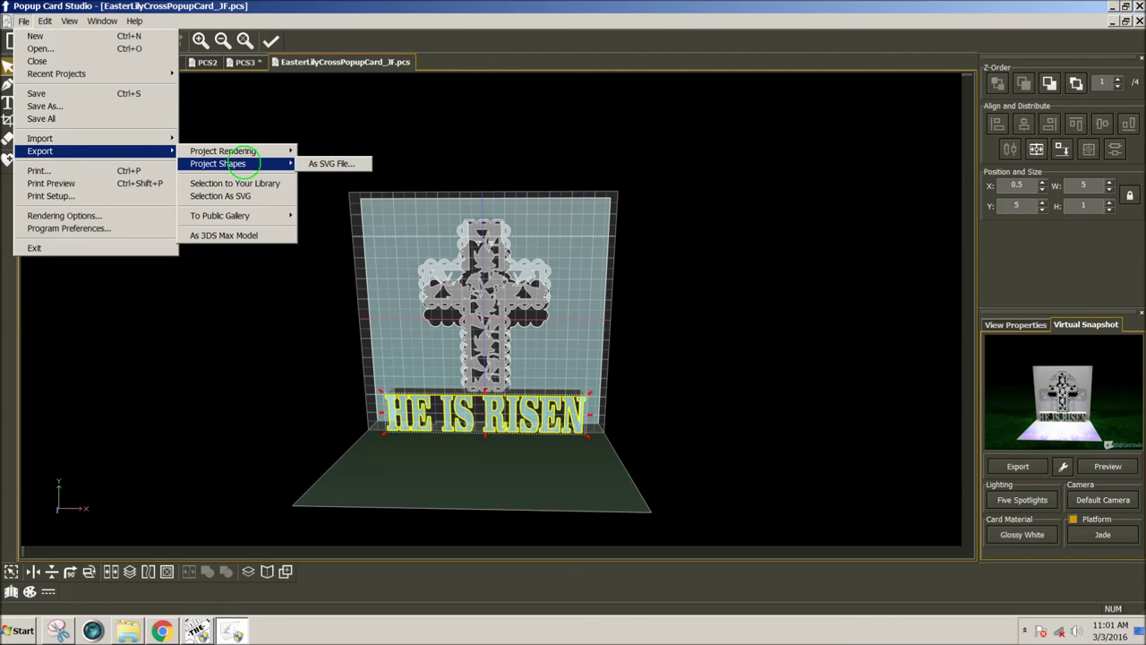
{"action": "left_click", "coordinate": [328, 163]}
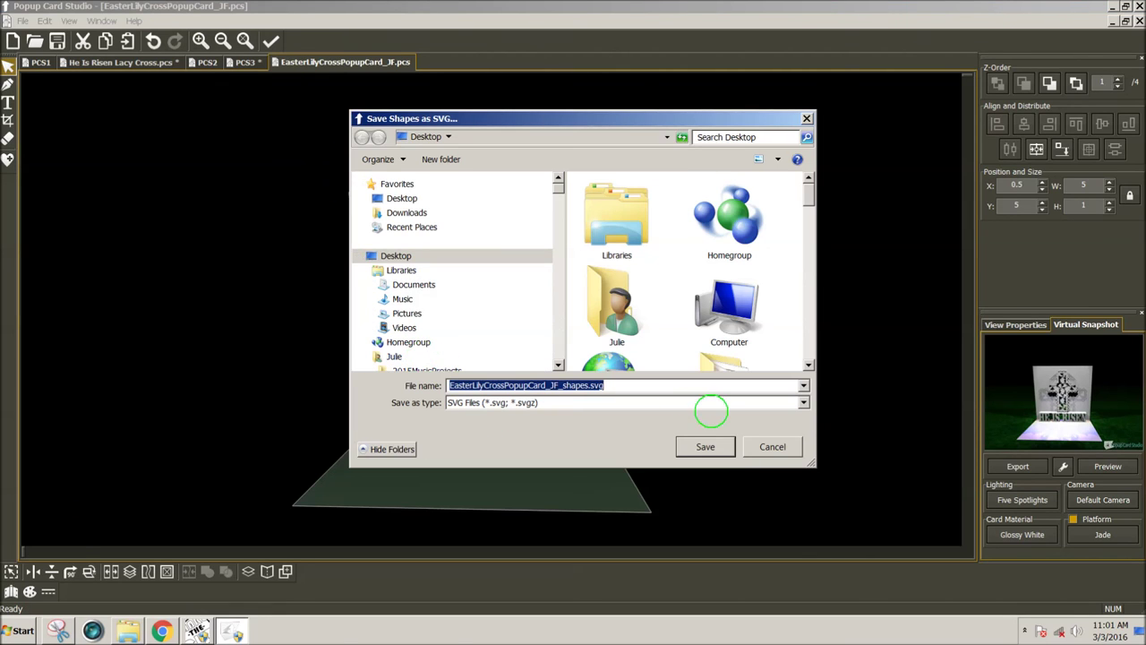
{"action": "left_click", "coordinate": [706, 446]}
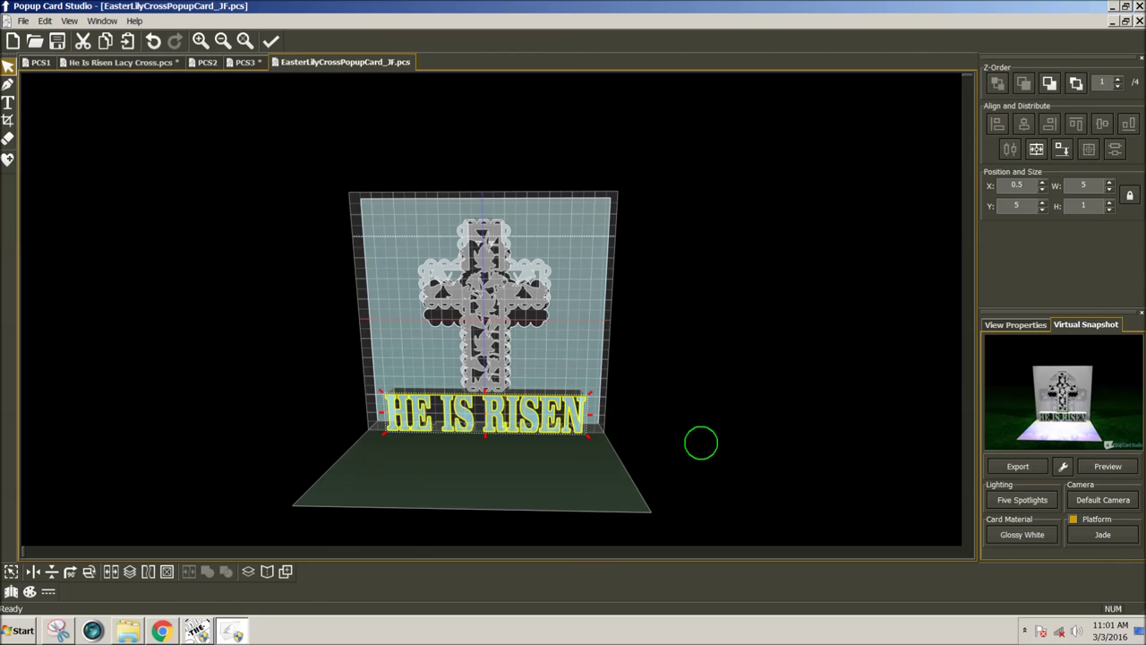
{"action": "left_click", "coordinate": [200, 631]}
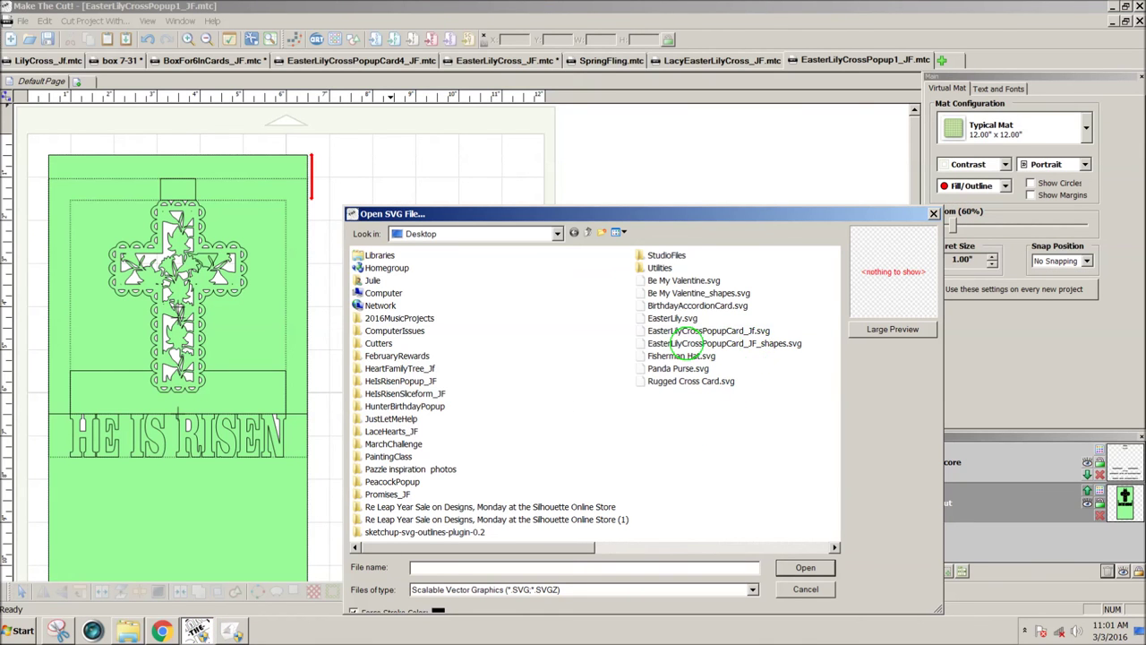
Import EasterLilyCrossPopupCard_JF_shapes.svg onto the mat
{"action": "left_click", "coordinate": [687, 344]}
{"action": "left_click", "coordinate": [806, 567]}
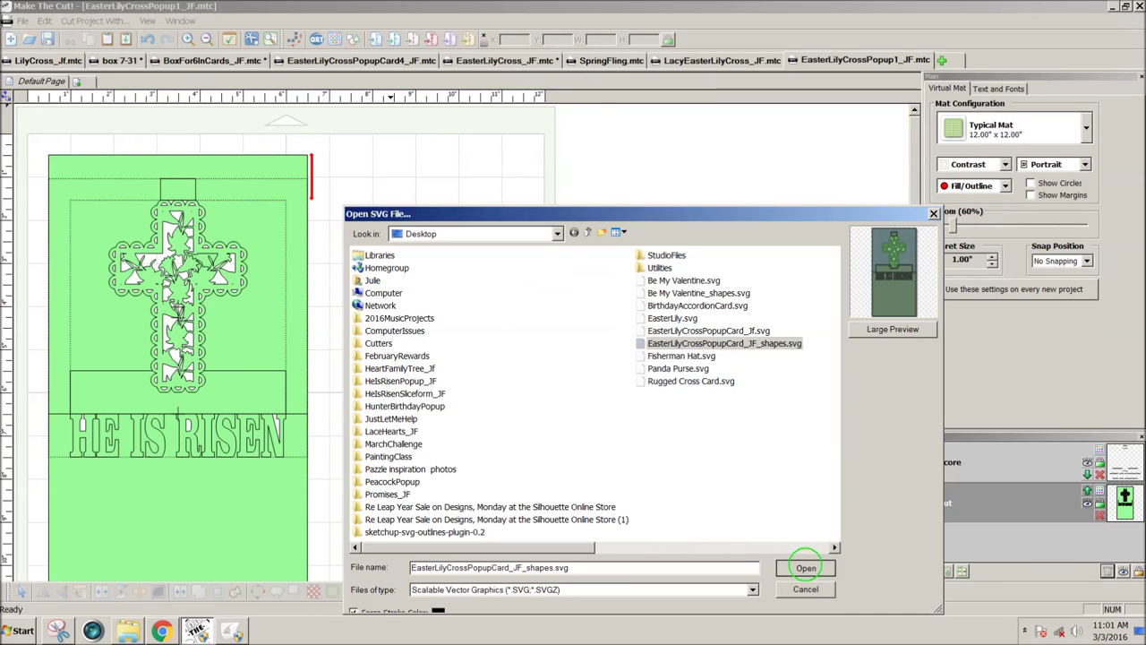
{"action": "left_click", "coordinate": [676, 363]}
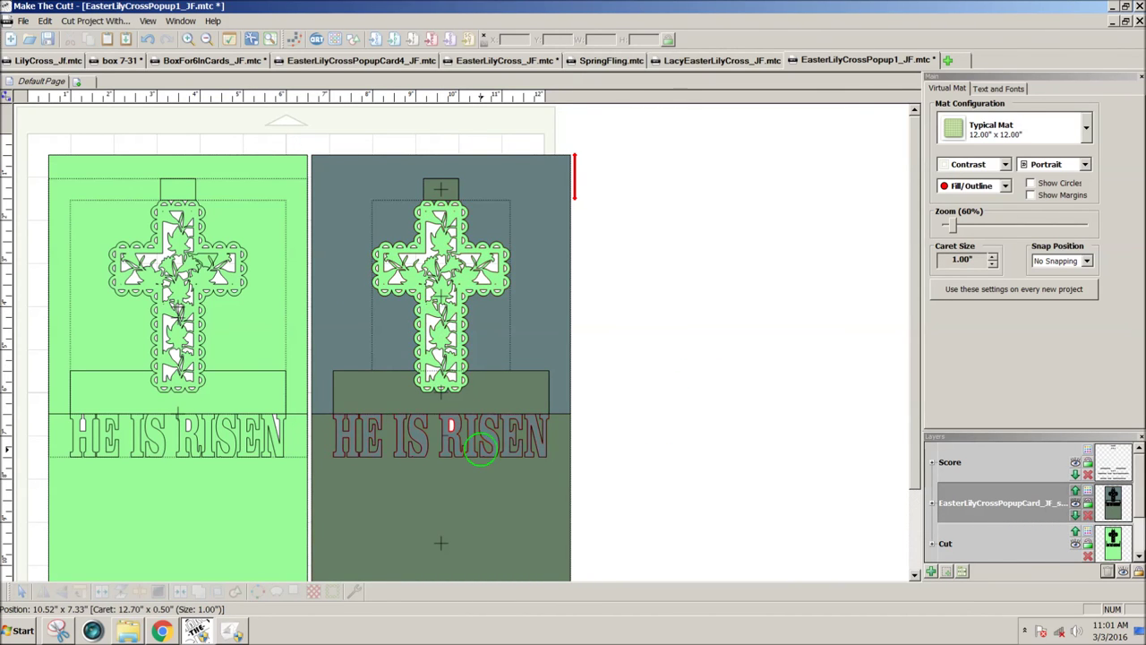
Move the HE IS RISEN lettering onto a new layer and colour it red
{"action": "left_click_drag", "start_coordinate": [609, 478], "coordinate": [300, 402]}
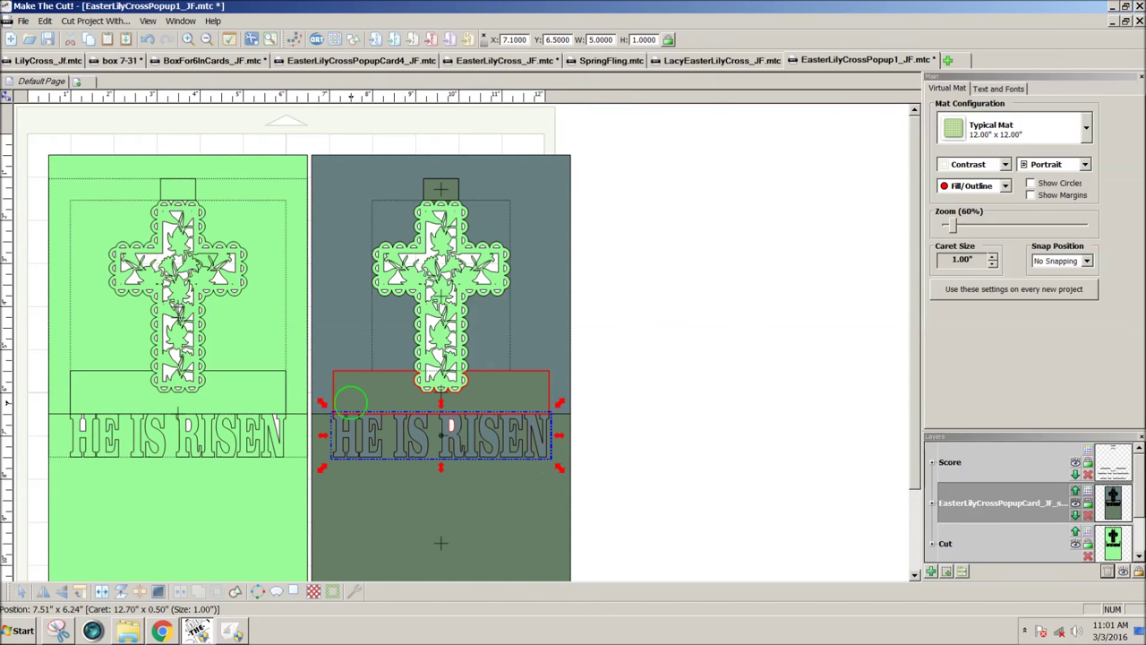
{"action": "left_click", "coordinate": [946, 571]}
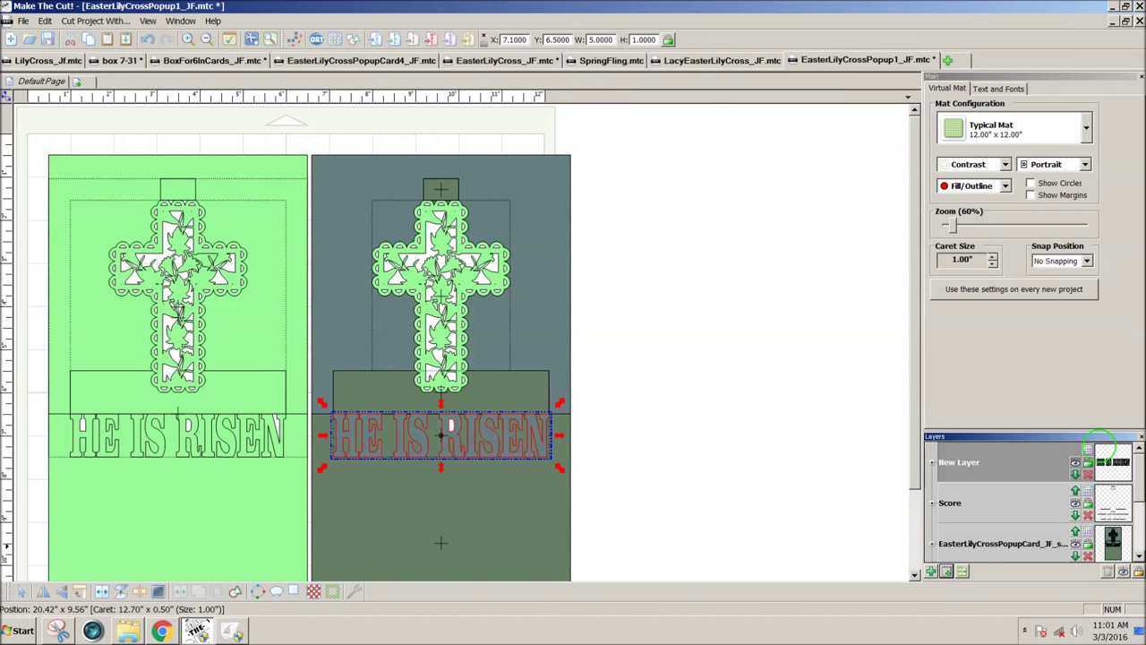
{"action": "left_click", "coordinate": [1086, 451]}
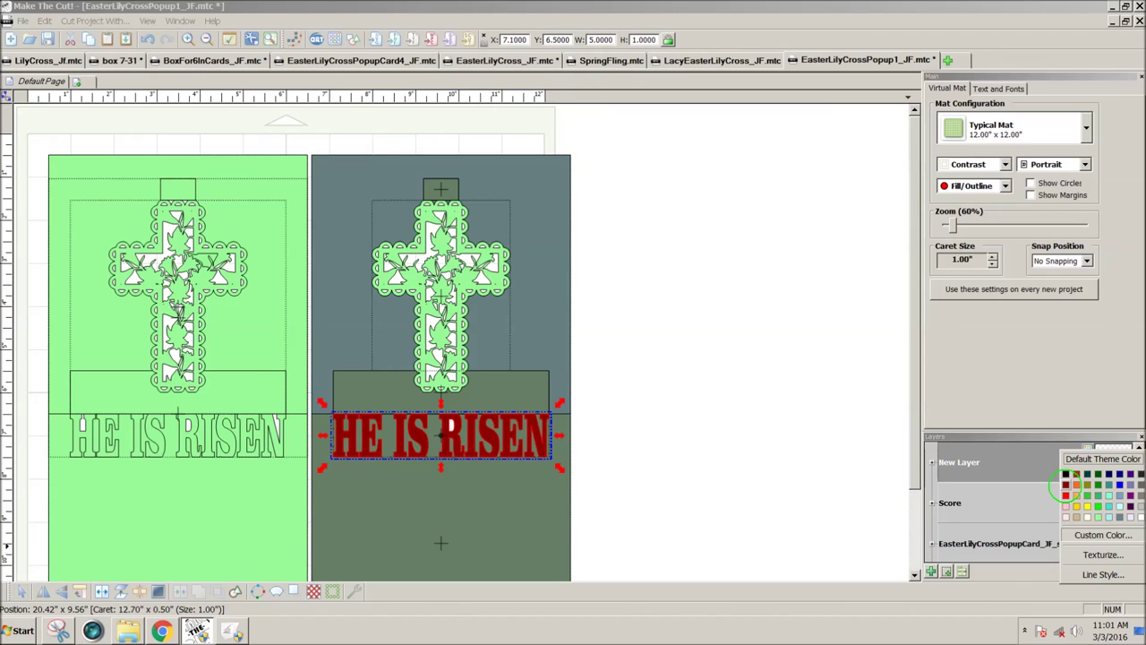
{"action": "left_click", "coordinate": [1063, 493]}
{"action": "left_click", "coordinate": [706, 552]}
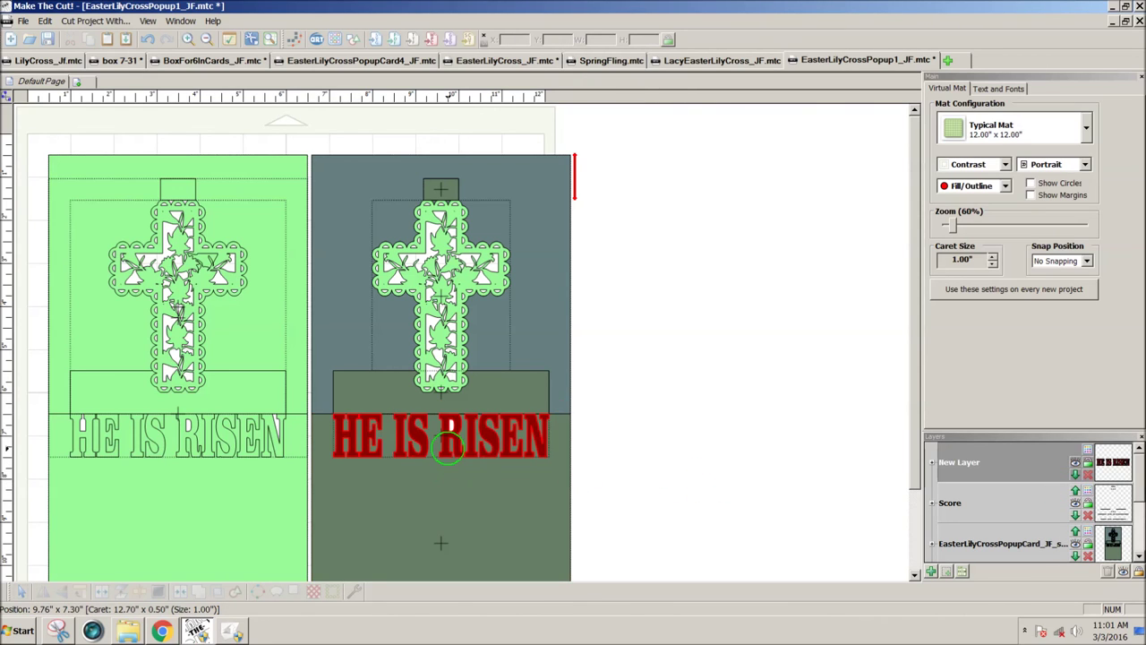